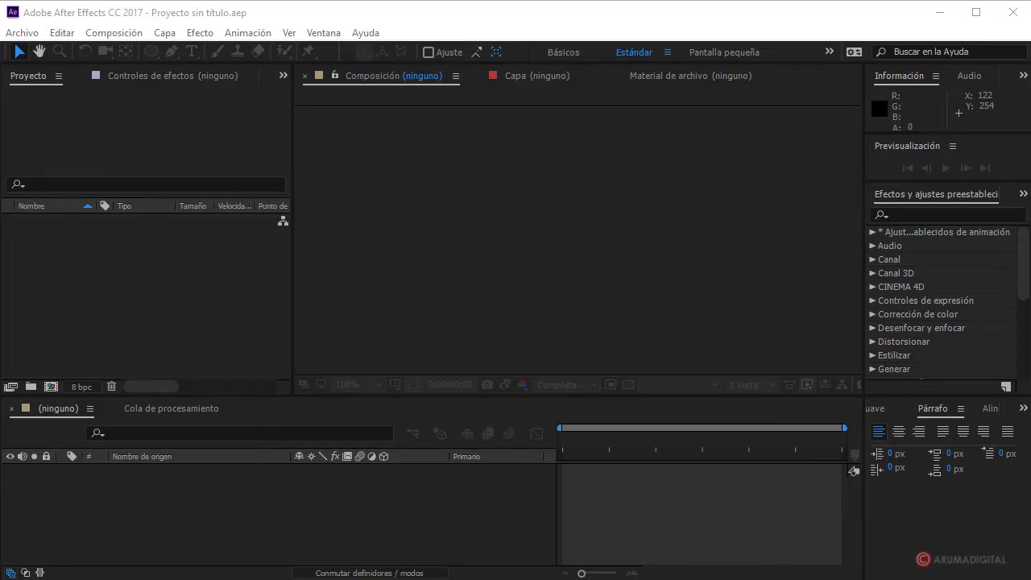
# Create a new 1280×720, 25 fps composition named Comp 1.
pyautogui.click(135, 33)
pyautogui.click(138, 50)
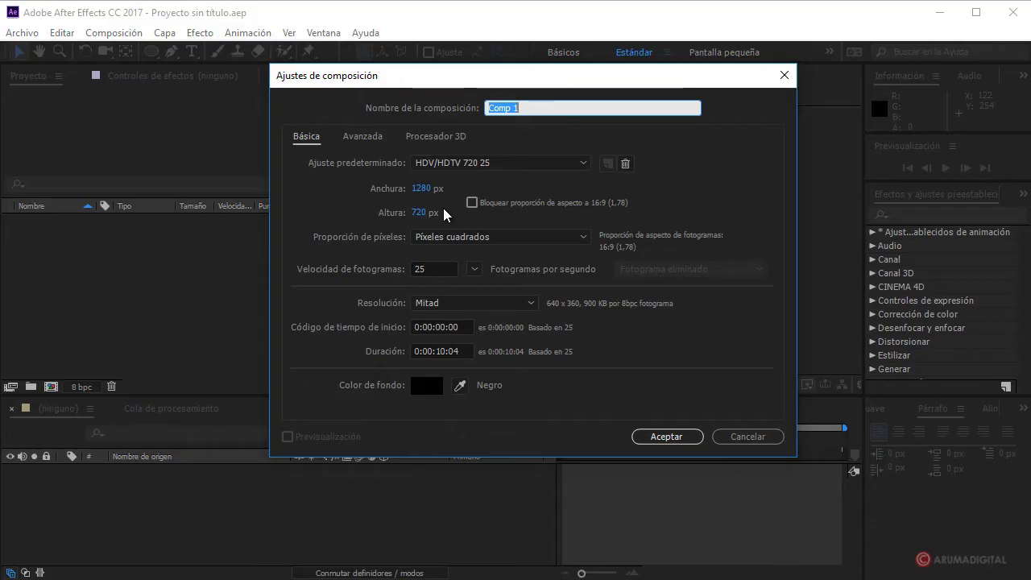
pyautogui.click(670, 441)
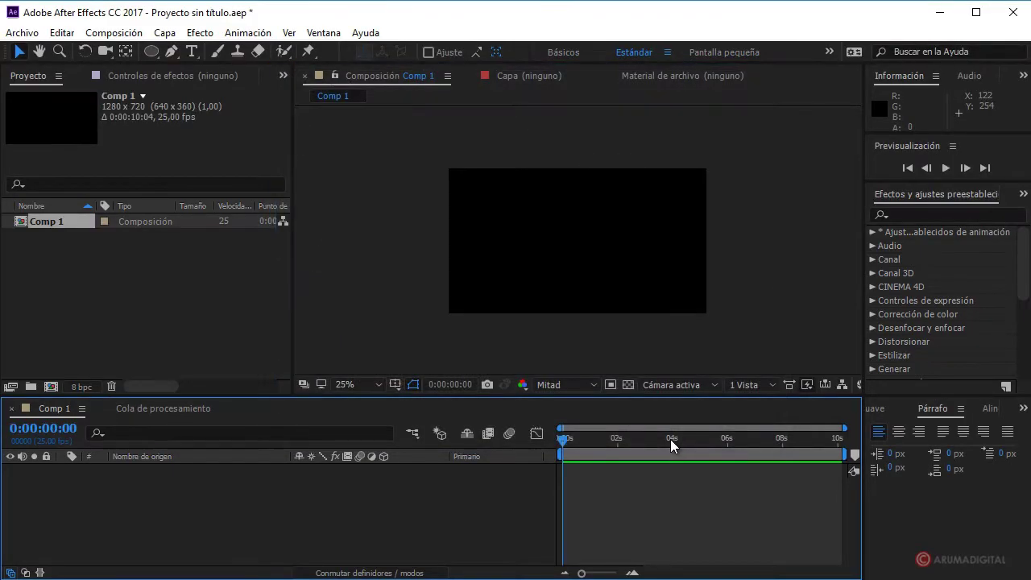
# Start a file import from the Project panel and select the clock and mechanics gear images.
pyautogui.rightClick(121, 264)
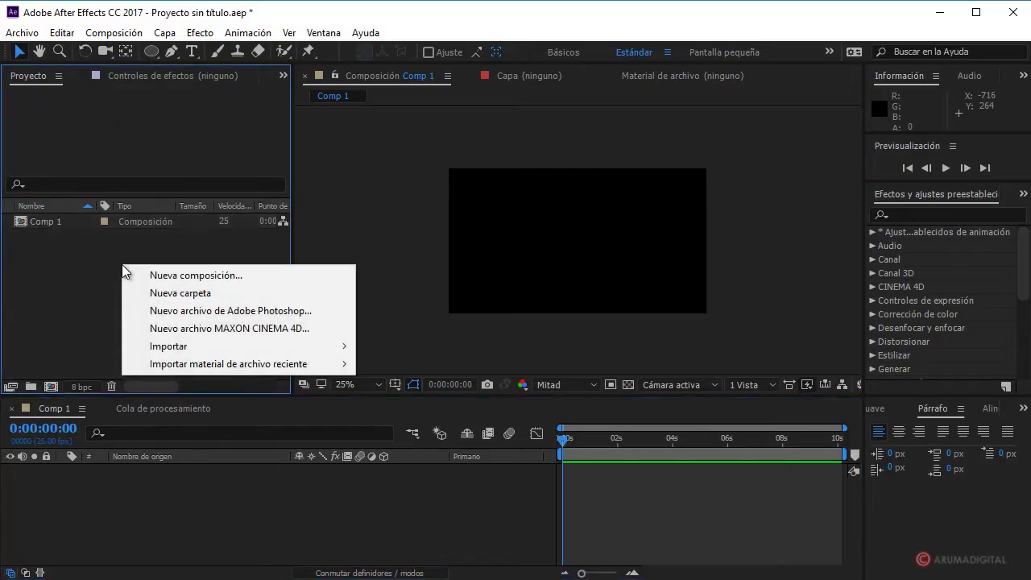
pyautogui.moveTo(316, 348)
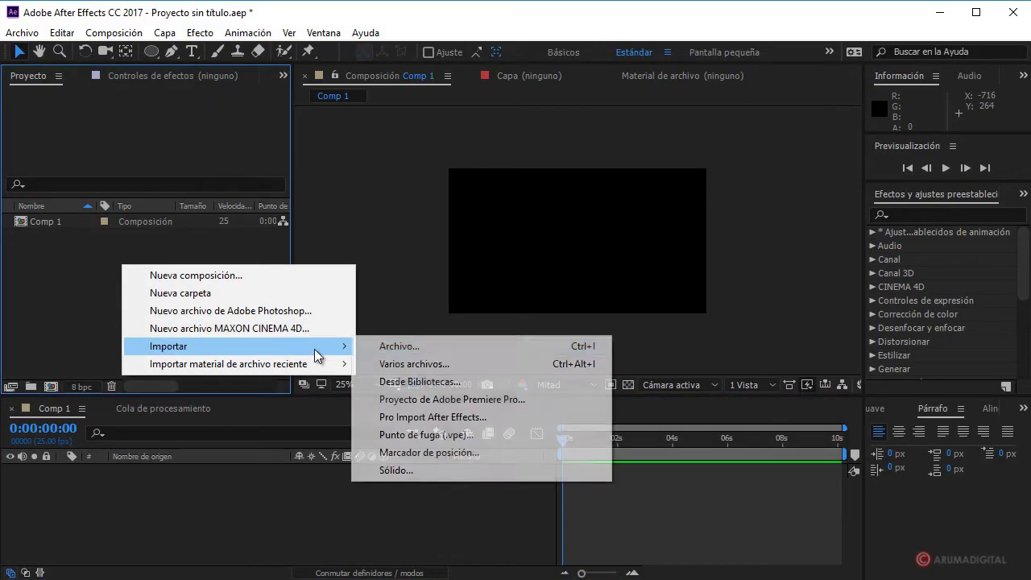
pyautogui.click(377, 350)
pyautogui.click(359, 177)
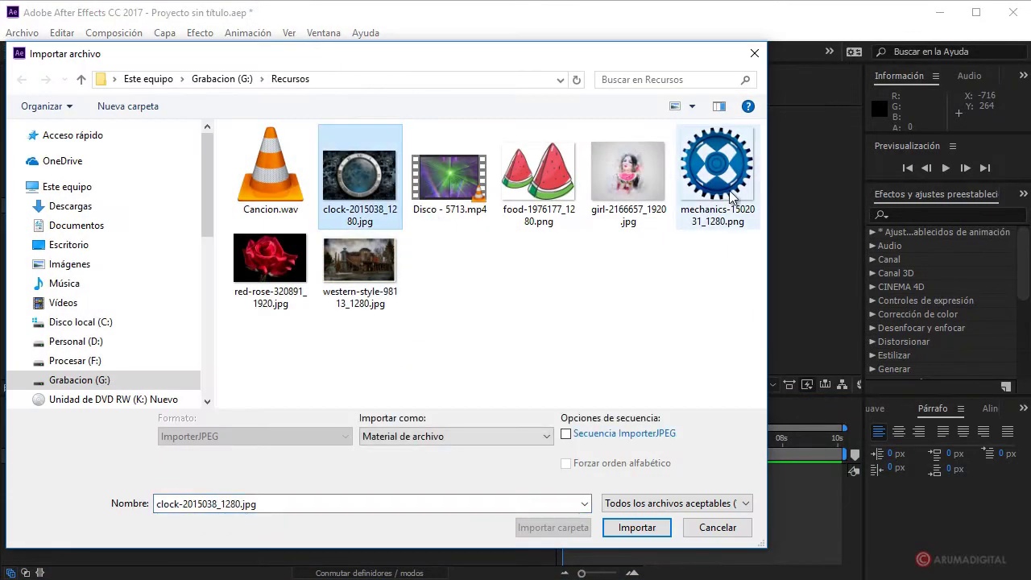
pyautogui.keyDown('ctrl'); pyautogui.click(716, 170); pyautogui.keyUp('ctrl')
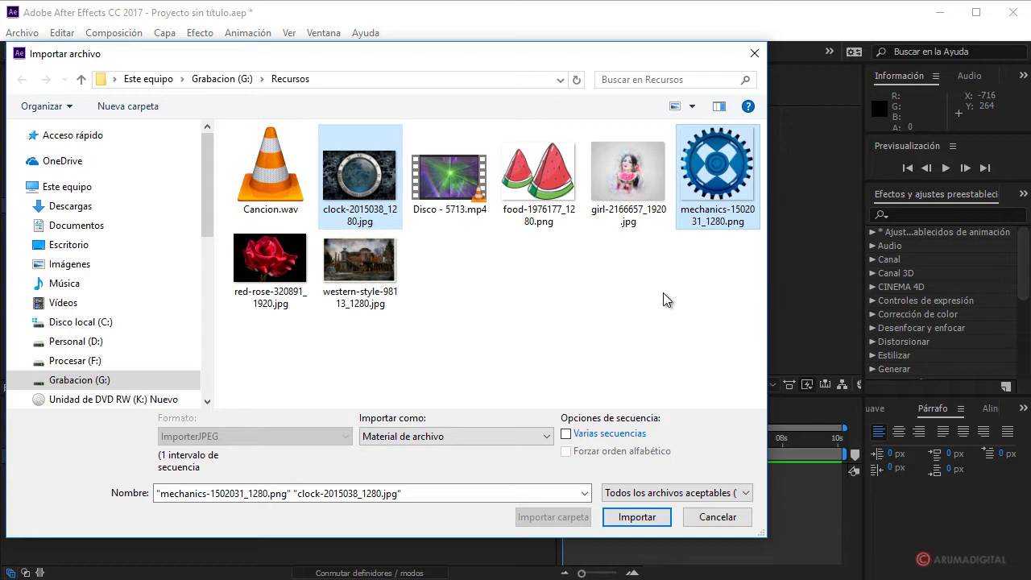
# Import the clock and mechanics images and add both to Comp 1 as layers.
pyautogui.click(641, 519)
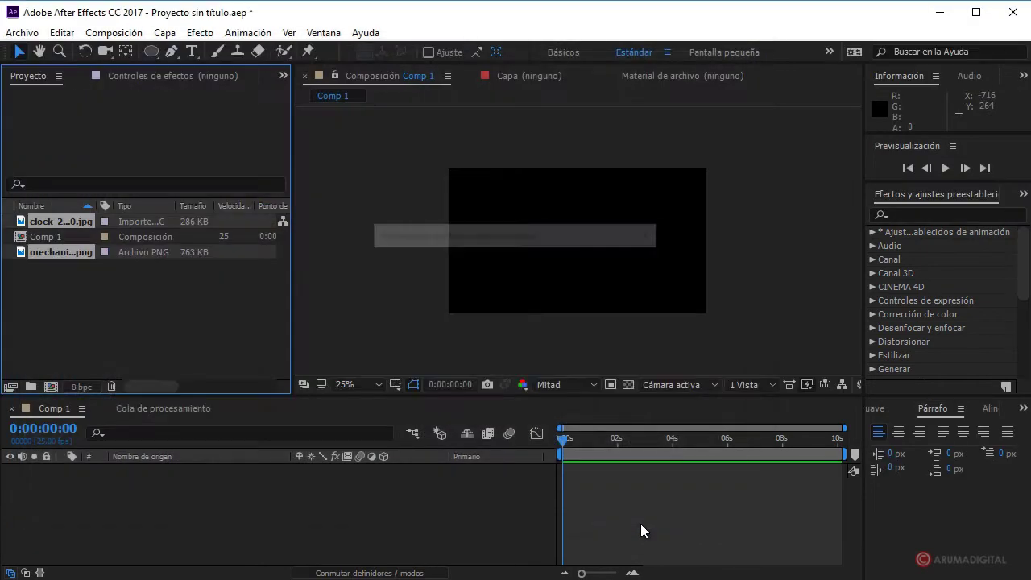
pyautogui.moveTo(72, 256); pyautogui.dragTo(54, 238)
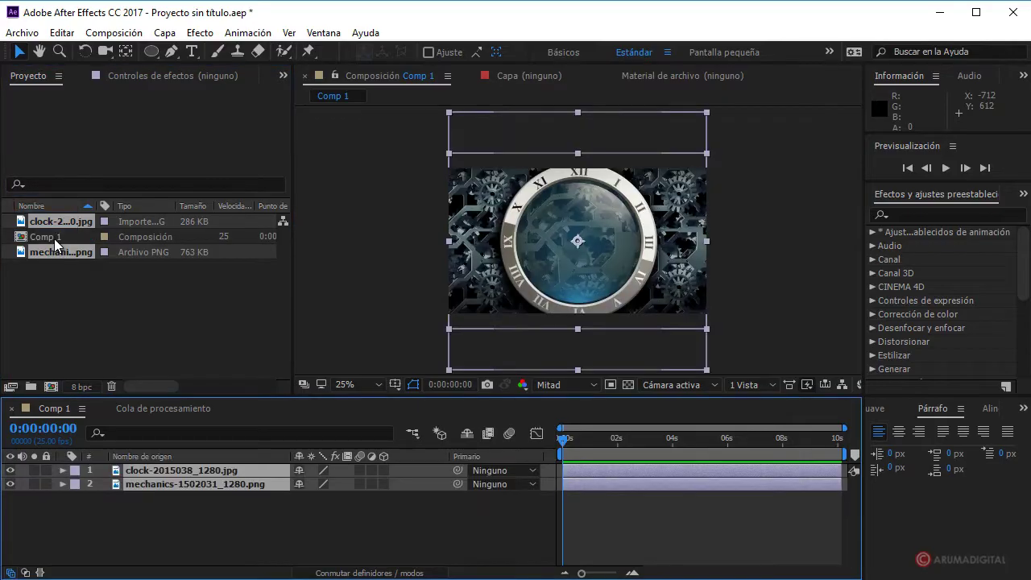
pyautogui.click(170, 534)
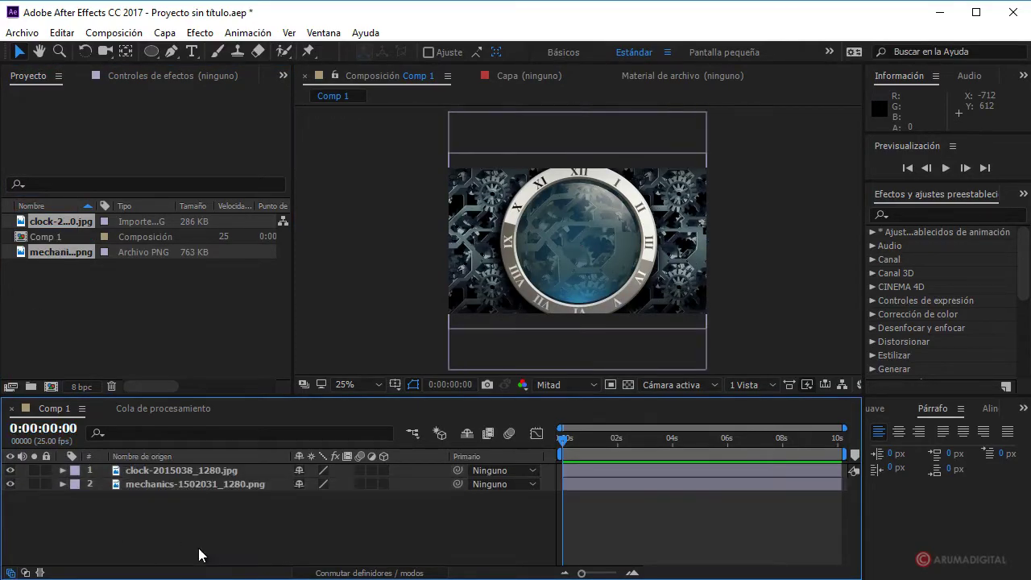
# Scale the clock layer down to 76%.
pyautogui.click(198, 471)
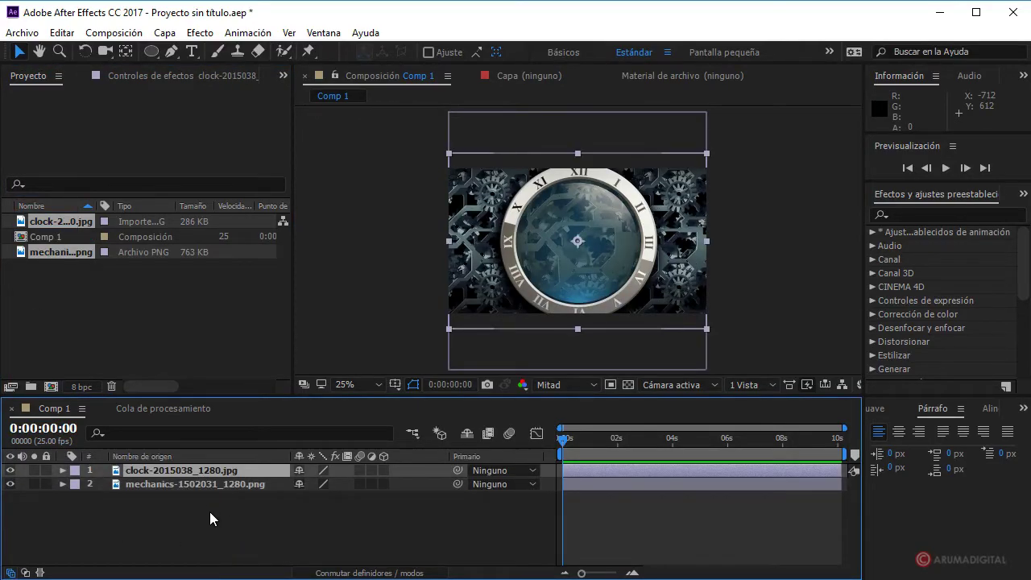
pyautogui.press('s')
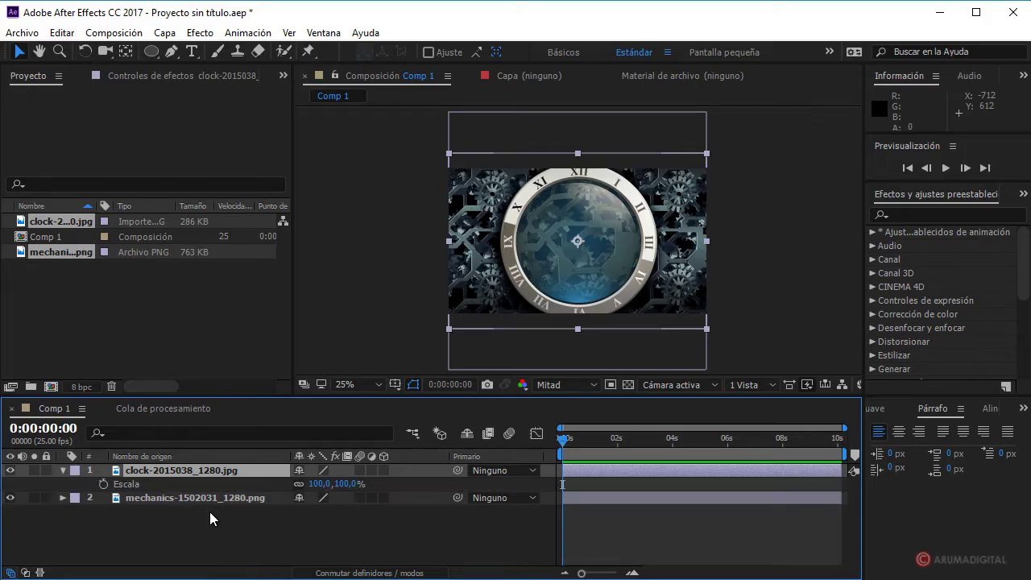
pyautogui.moveTo(321, 485); pyautogui.dragTo(301, 484)
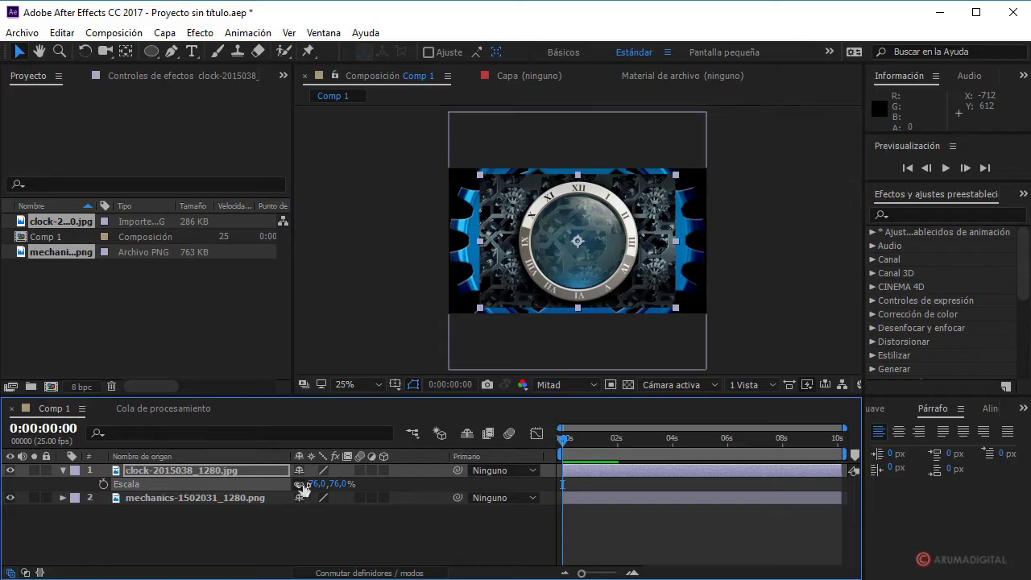
pyautogui.scroll(2, 578, 255)
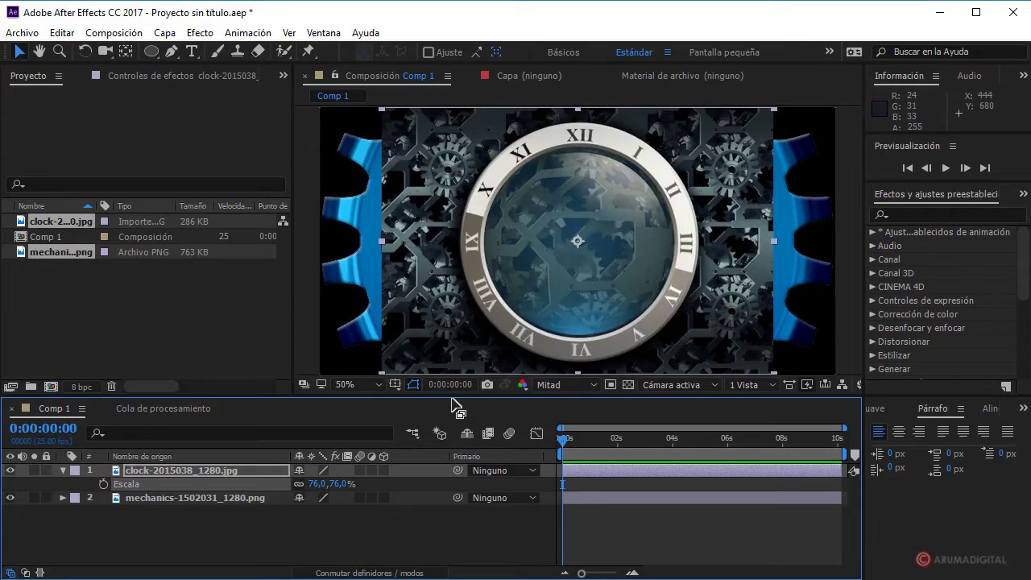
# Hide the mechanics gear layer and reselect the clock layer.
pyautogui.click(10, 499)
pyautogui.click(176, 474)
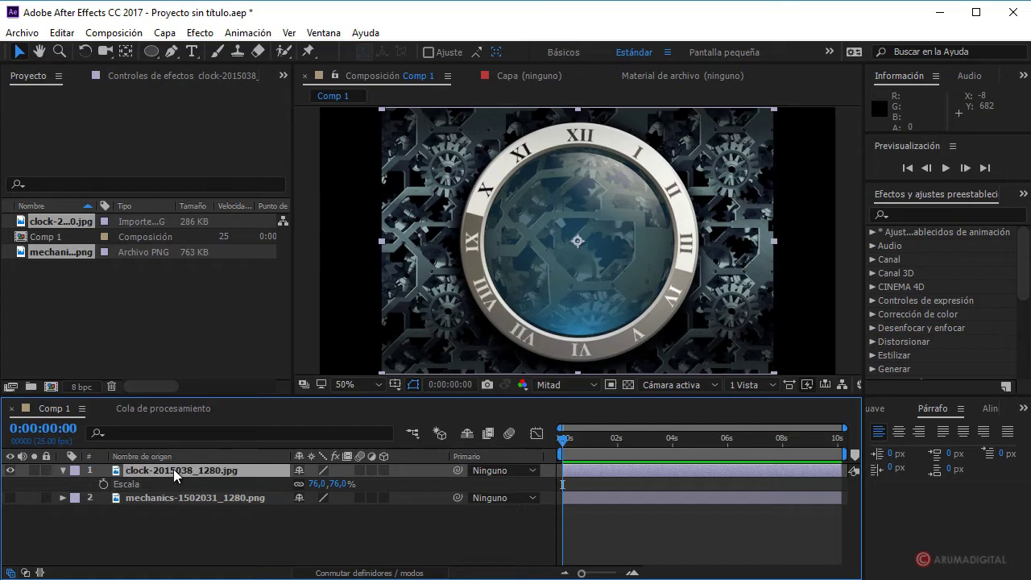
pyautogui.click(151, 51)
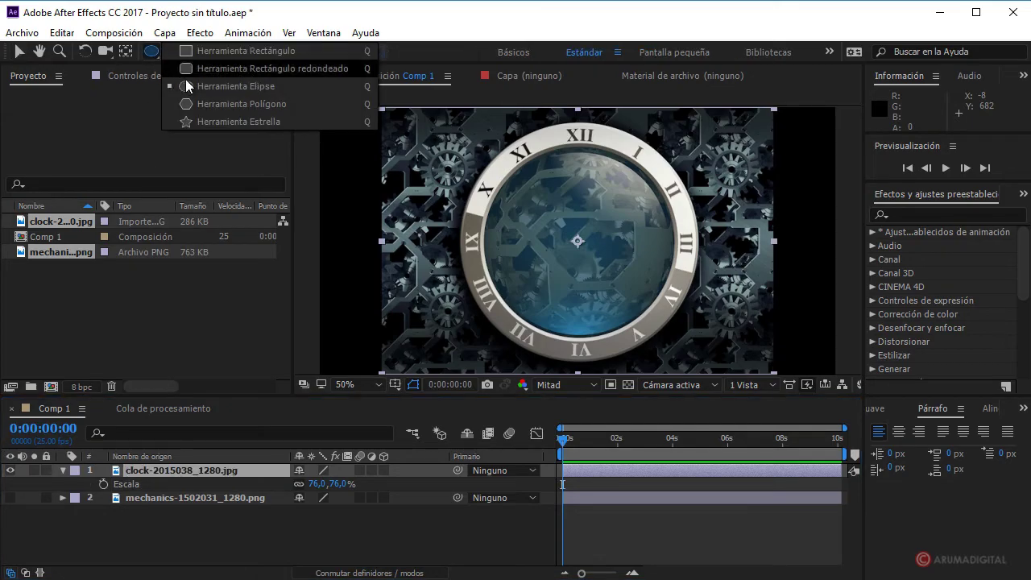
# Draw a circular ellipse mask covering the whole clock face.
pyautogui.click(186, 87)
pyautogui.moveTo(461, 125); pyautogui.dragTo(632, 299)
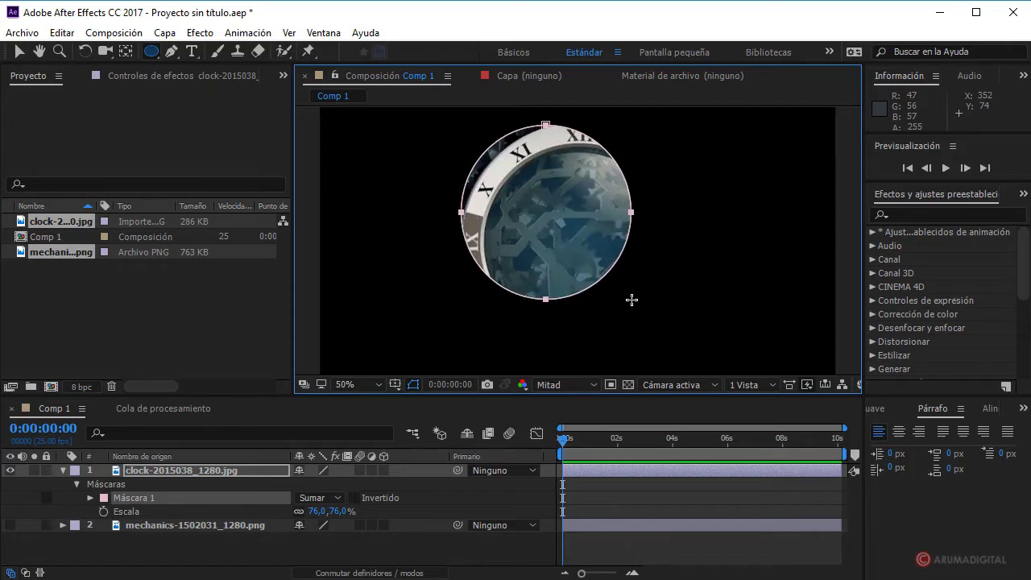
pyautogui.press('shift')
pyautogui.moveTo(632, 300); pyautogui.dragTo(698, 348)
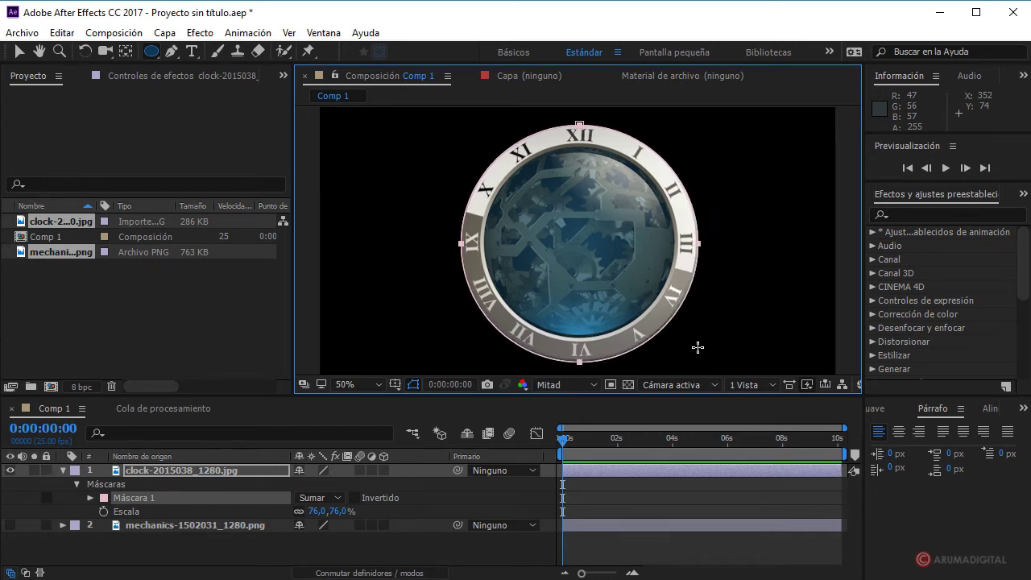
pyautogui.moveTo(697, 348); pyautogui.dragTo(700, 348)
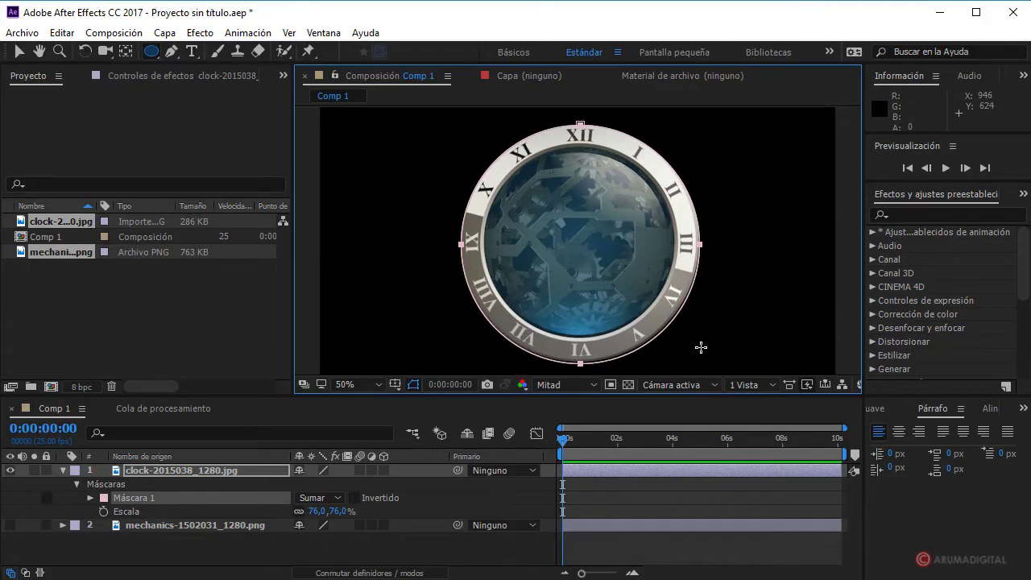
# Nudge the circle mask with arrow keys to centre it on the clock.
pyautogui.press('Up')
pyautogui.press('Up')
pyautogui.press('Up')
pyautogui.press('Left')
pyautogui.press('Left')
pyautogui.press('Left')
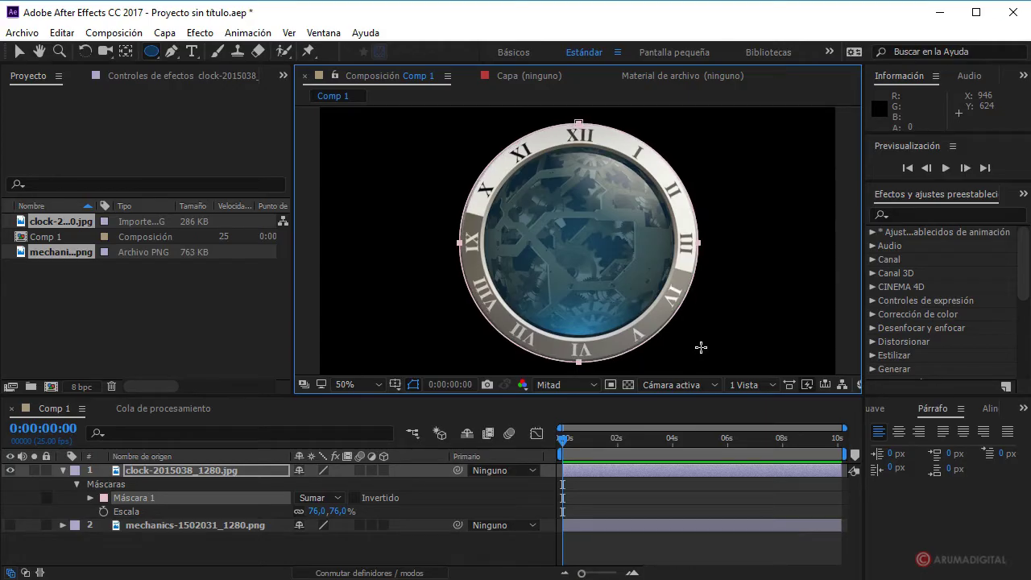
pyautogui.press('Up')
pyautogui.press('Up')
pyautogui.press('Up')
pyautogui.press('Up')
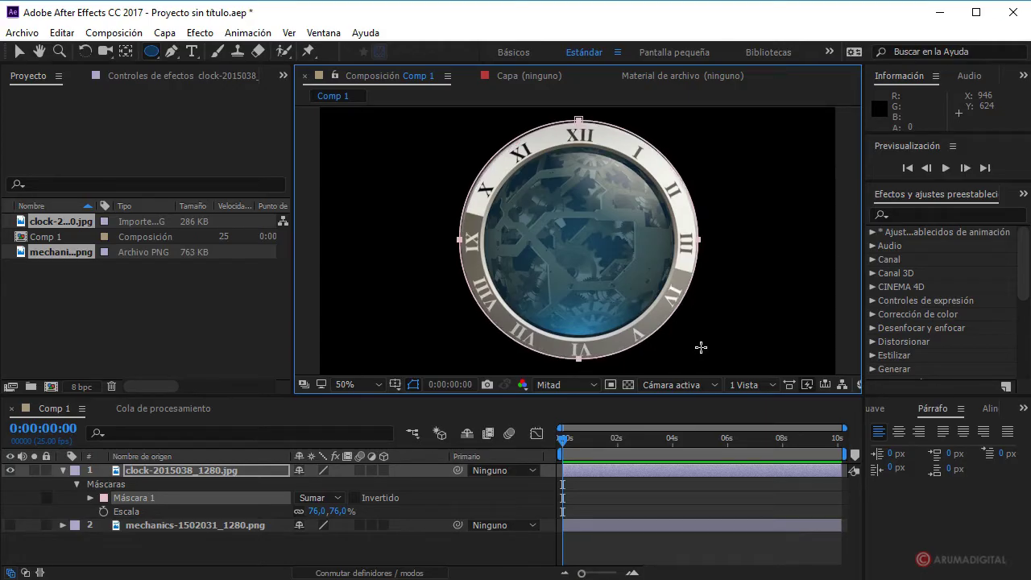
pyautogui.press('Down')
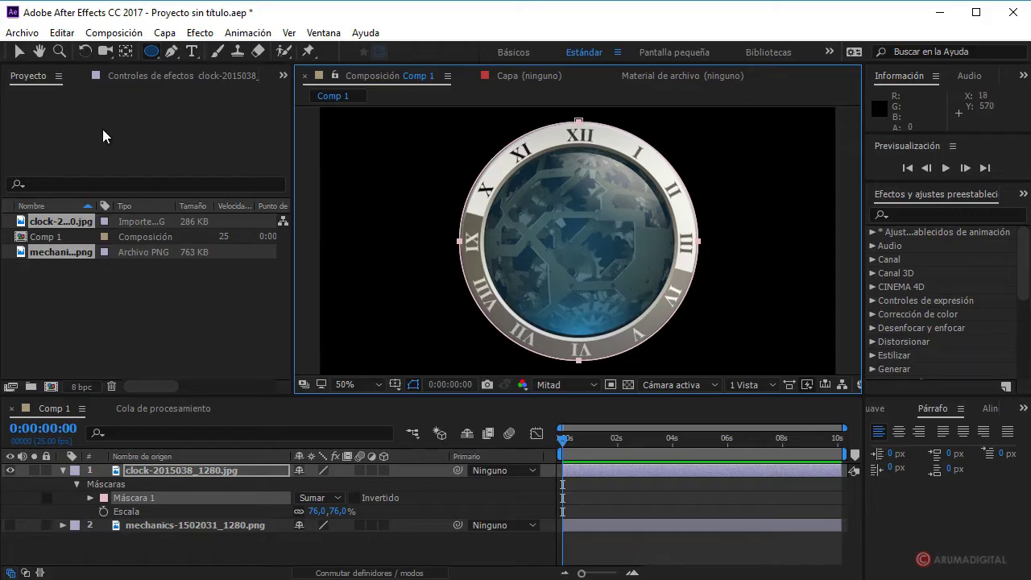
pyautogui.click(19, 52)
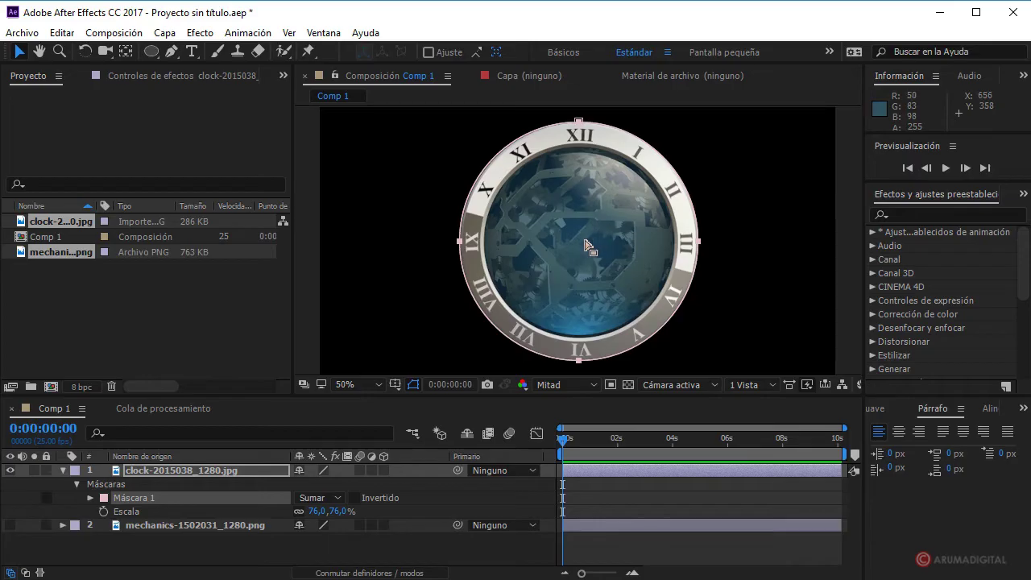
pyautogui.click(190, 470)
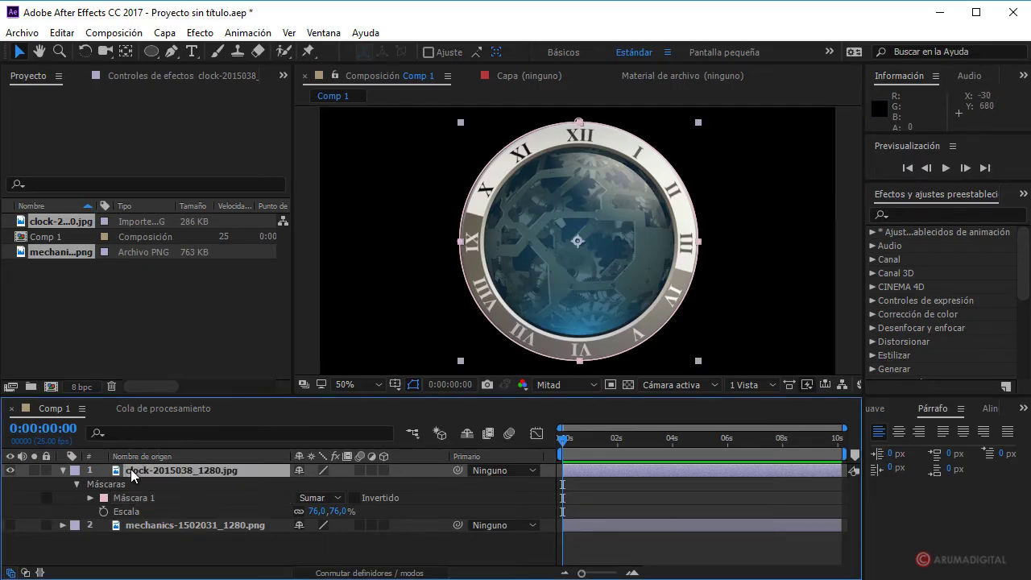
# Collapse the clock layer and add a new empty shape layer.
pyautogui.click(64, 471)
pyautogui.click(165, 33)
pyautogui.moveTo(198, 54)
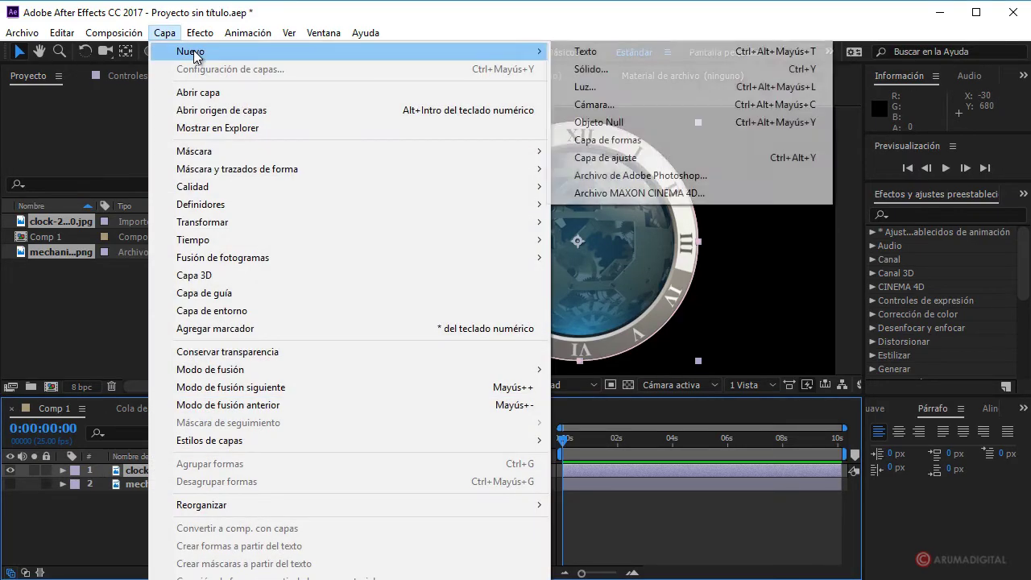
pyautogui.click(600, 141)
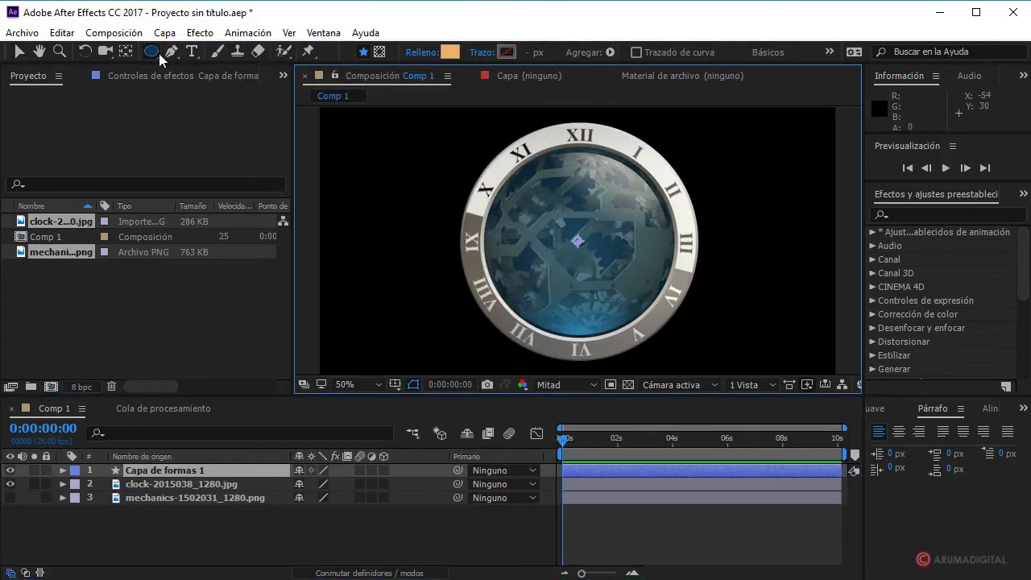
# At 100% zoom, draw a thin orange rectangle rising from the clock's centre.
pyautogui.moveTo(158, 53); pyautogui.dragTo(193, 53)
pyautogui.press('.')
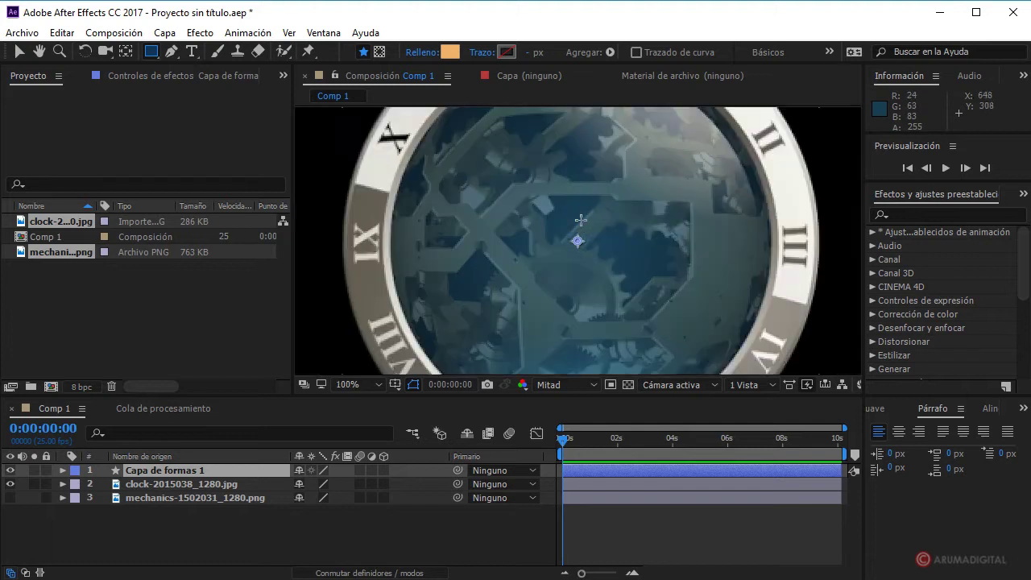
pyautogui.press('h')
pyautogui.moveTo(617, 210); pyautogui.dragTo(620, 278)
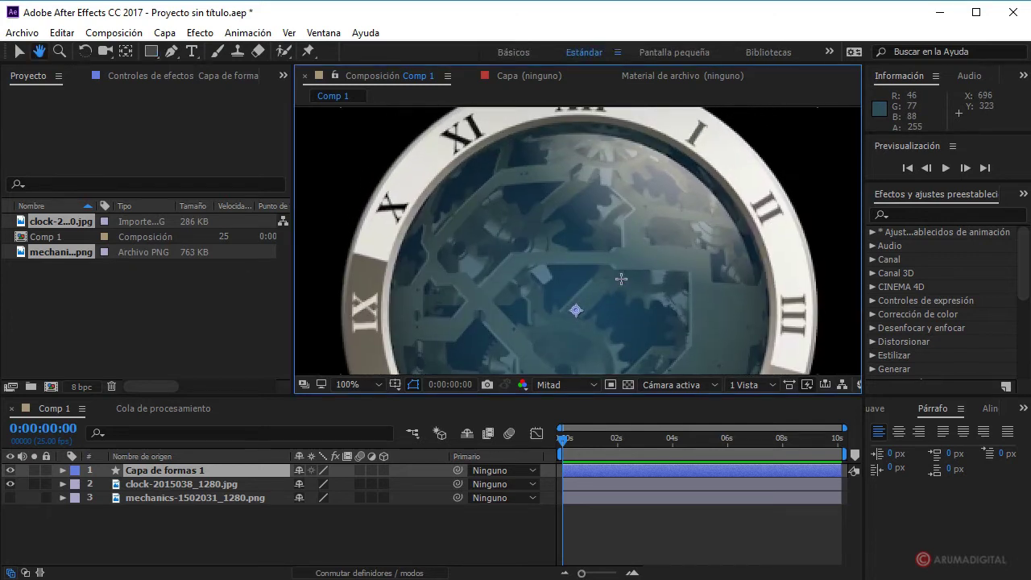
pyautogui.press('q')
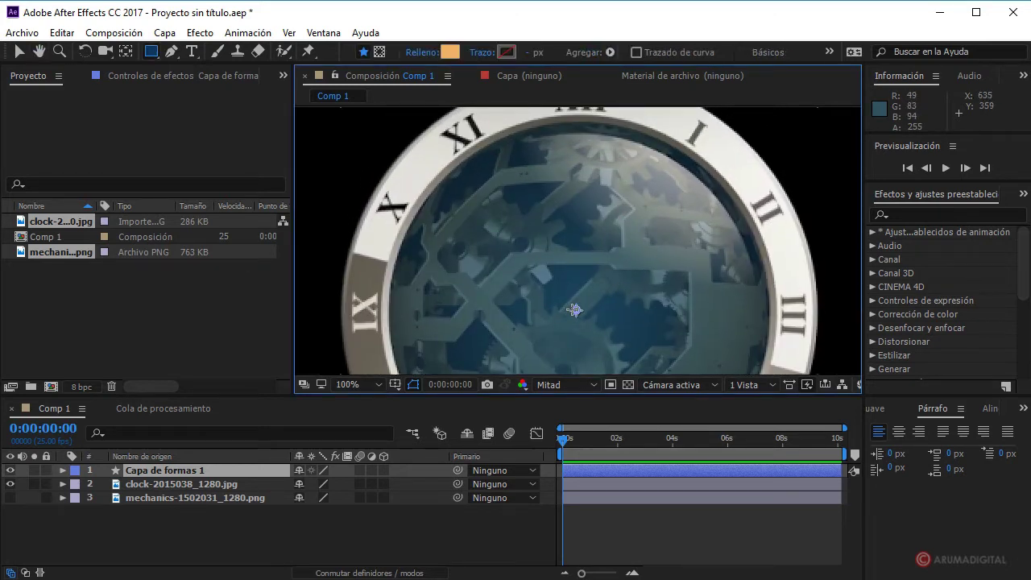
pyautogui.moveTo(572, 311); pyautogui.dragTo(581, 130)
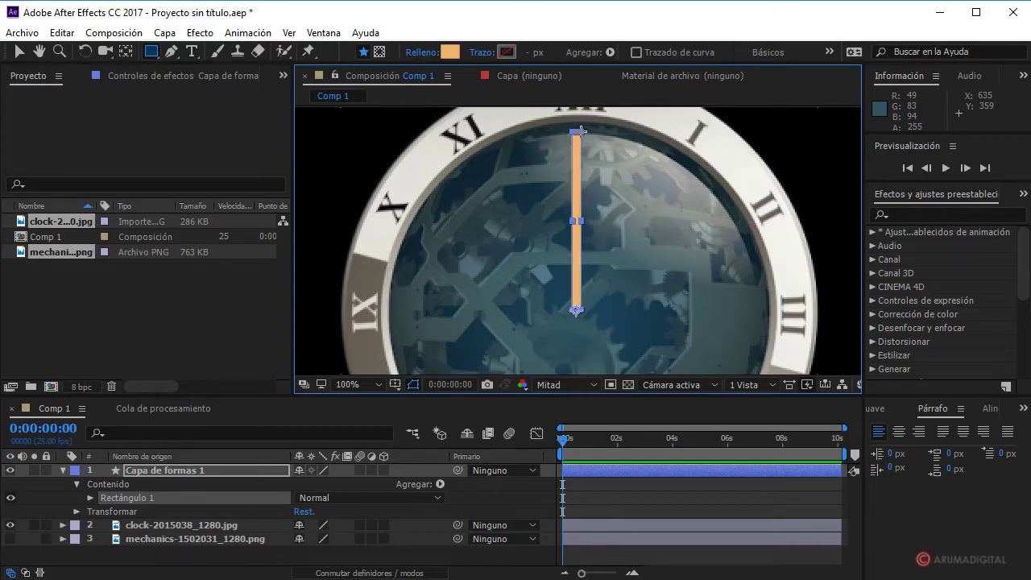
pyautogui.moveTo(581, 130); pyautogui.dragTo(587, 171)
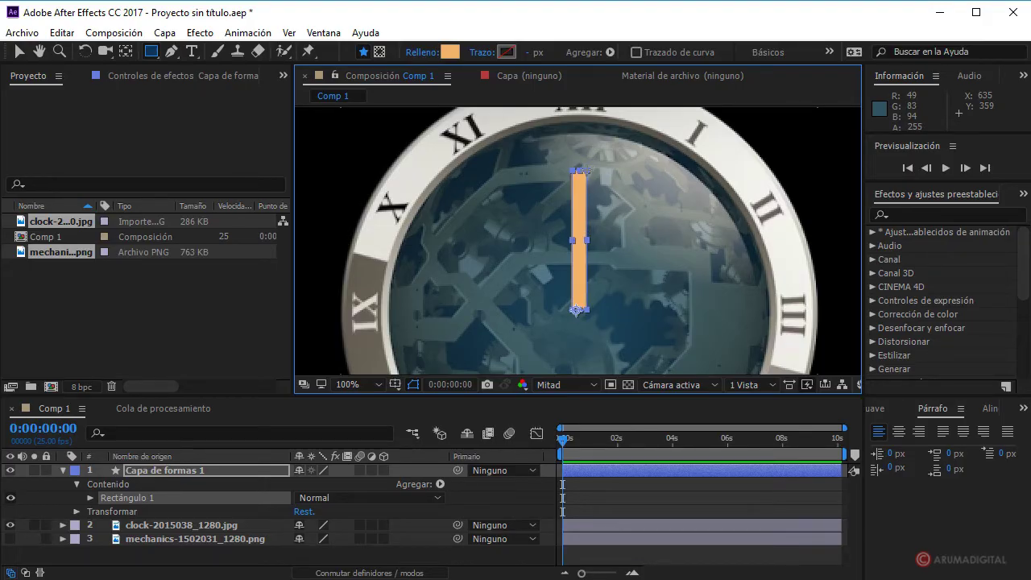
pyautogui.moveTo(587, 171); pyautogui.dragTo(585, 186)
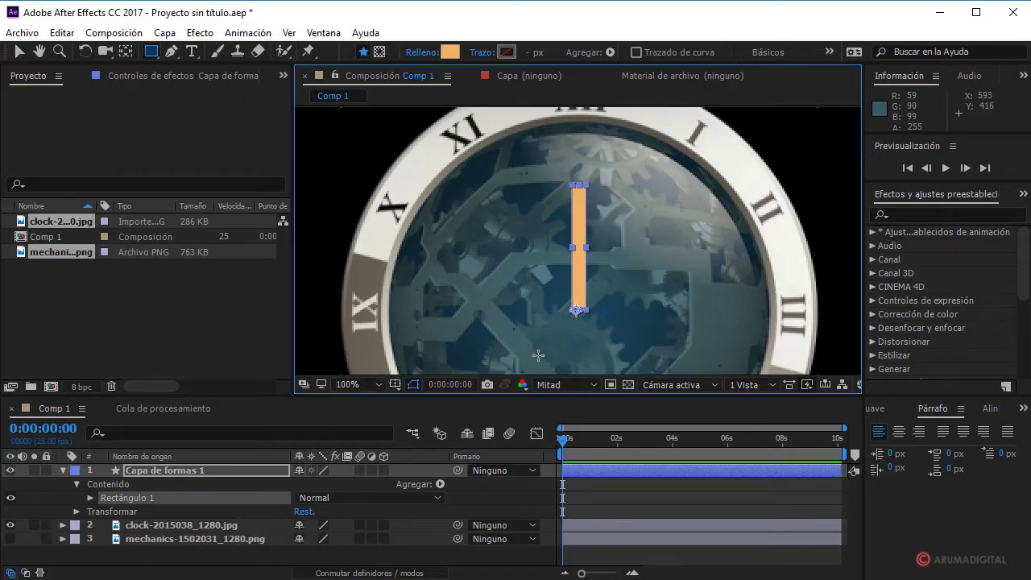
# Show the title/action safe guides and nudge the orange bar left twice.
pyautogui.click(403, 387)
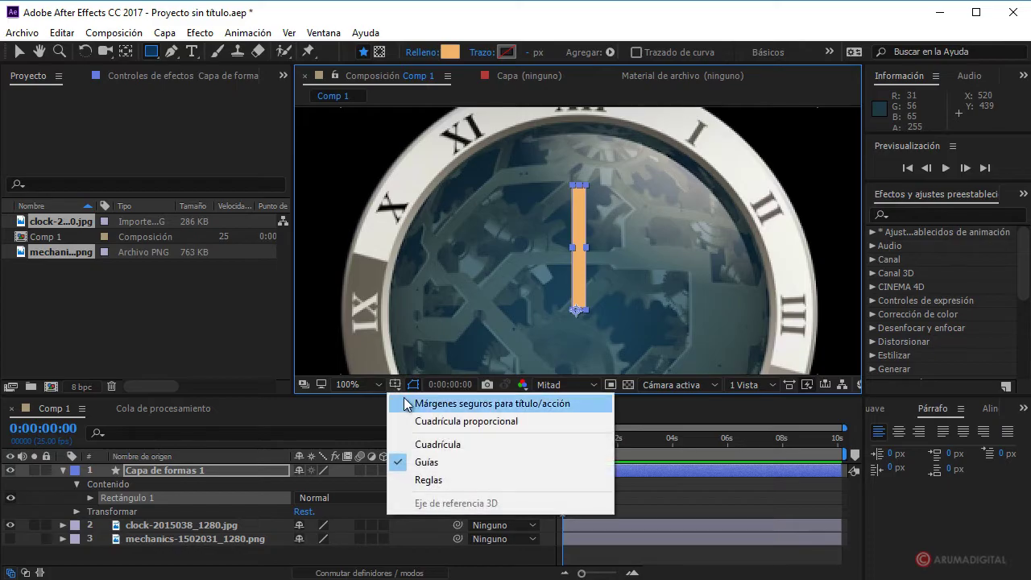
pyautogui.click(421, 404)
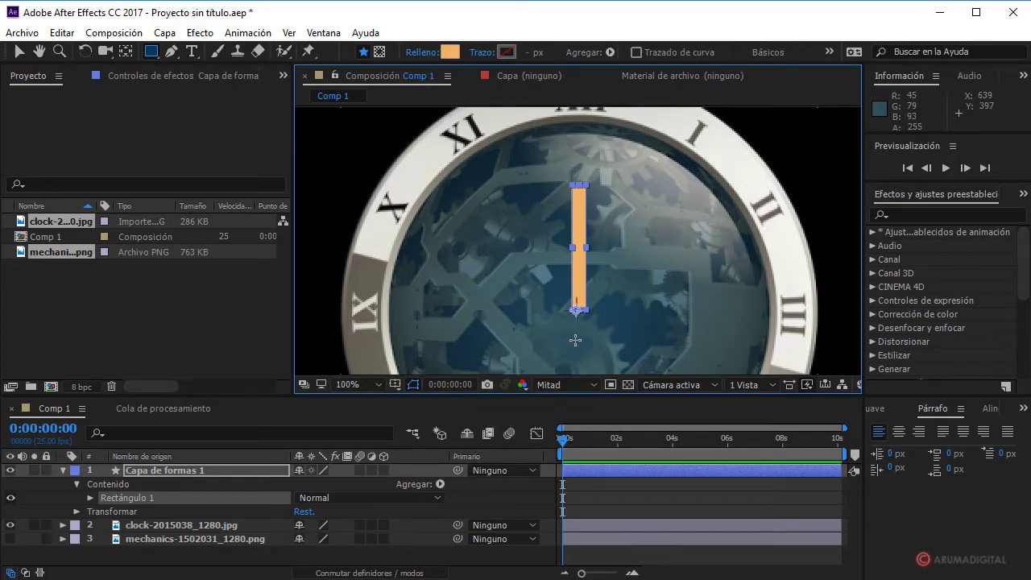
pyautogui.scroll(1, 576, 340)
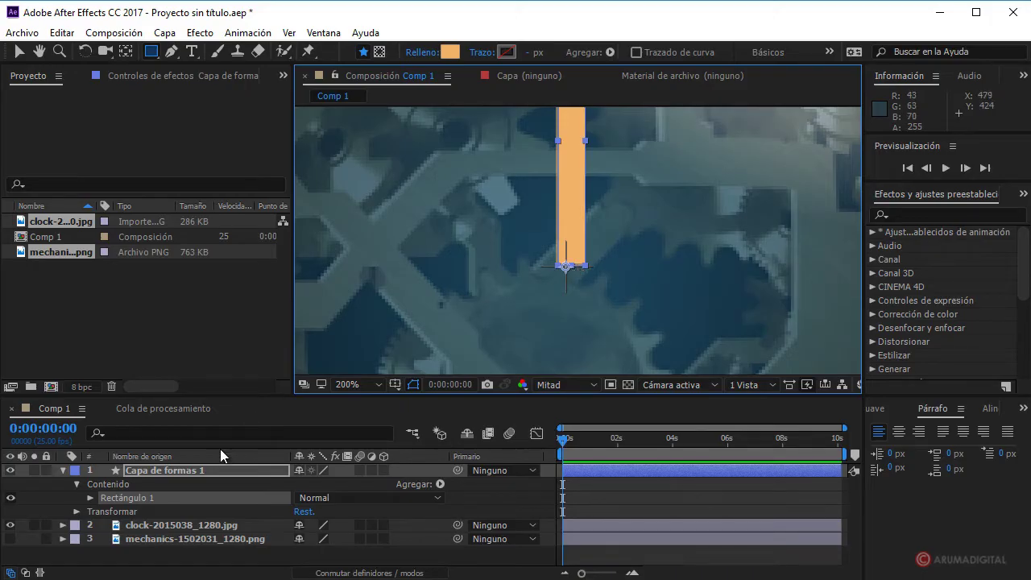
pyautogui.click(196, 472)
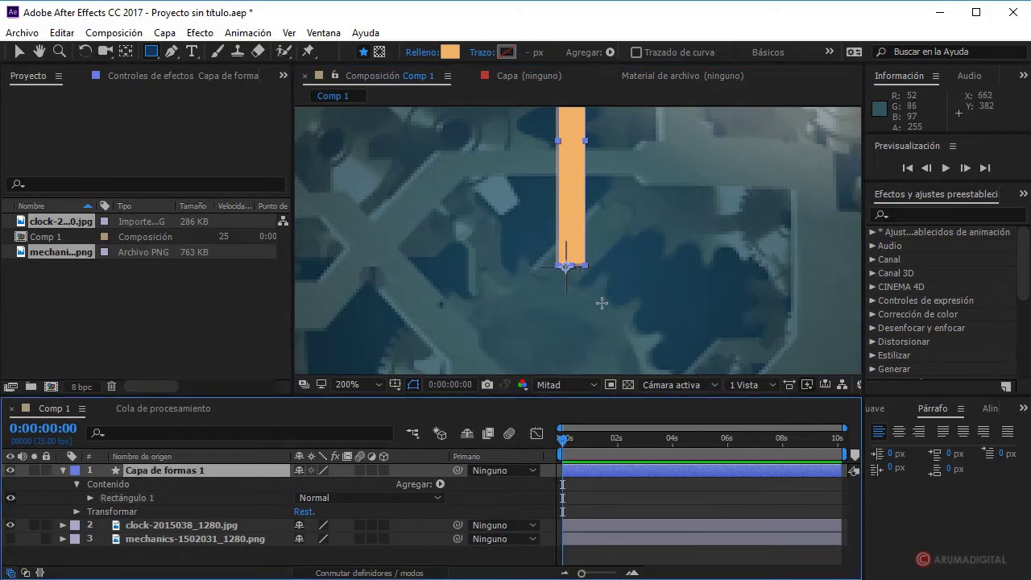
pyautogui.press('Left')
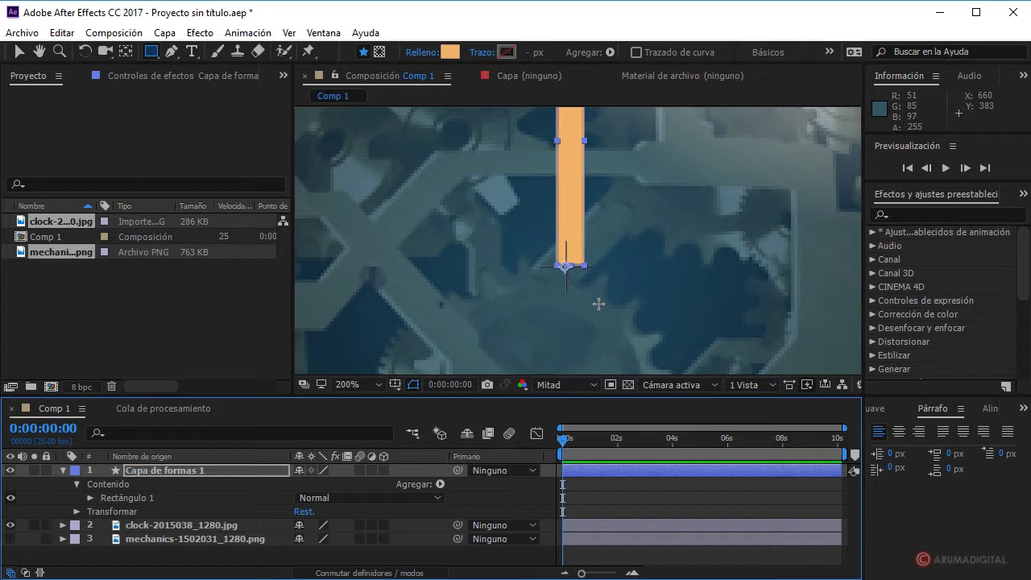
pyautogui.press('Left')
pyautogui.press('Left')
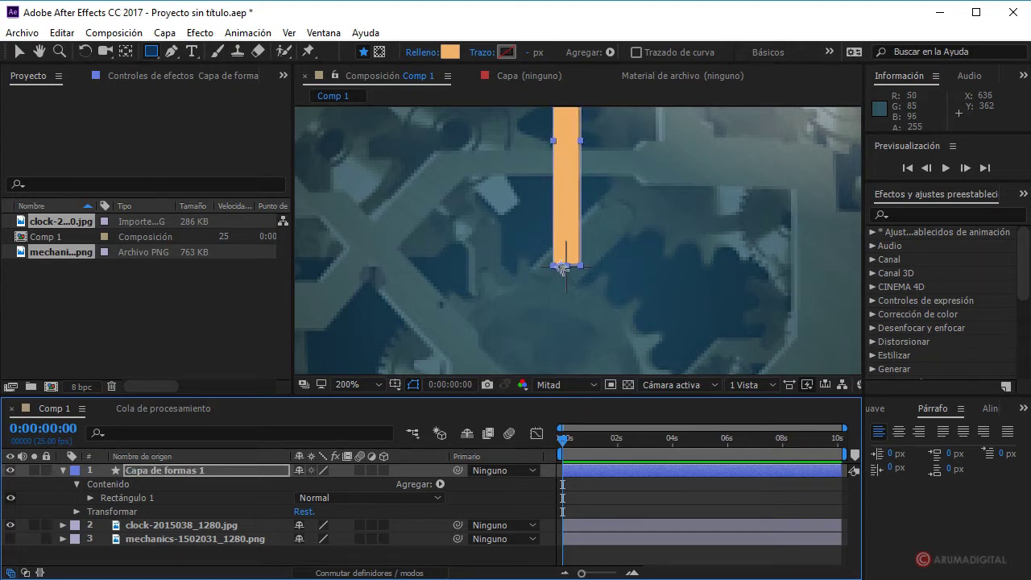
# Select the Pan Behind tool, return the view to 100%, and collapse the shape layer.
pyautogui.click(131, 56)
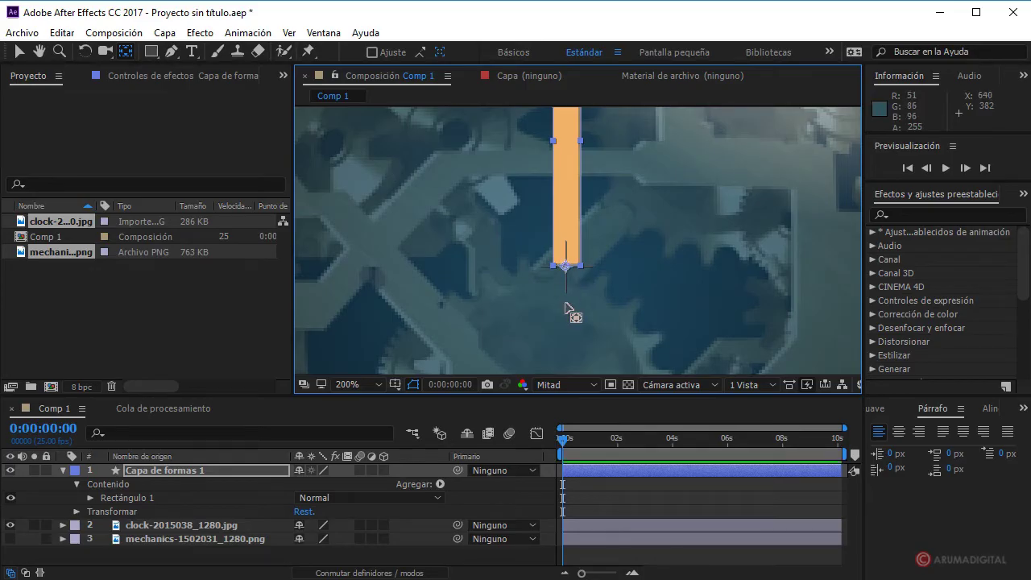
pyautogui.press(',')
pyautogui.press(',')
pyautogui.press('.')
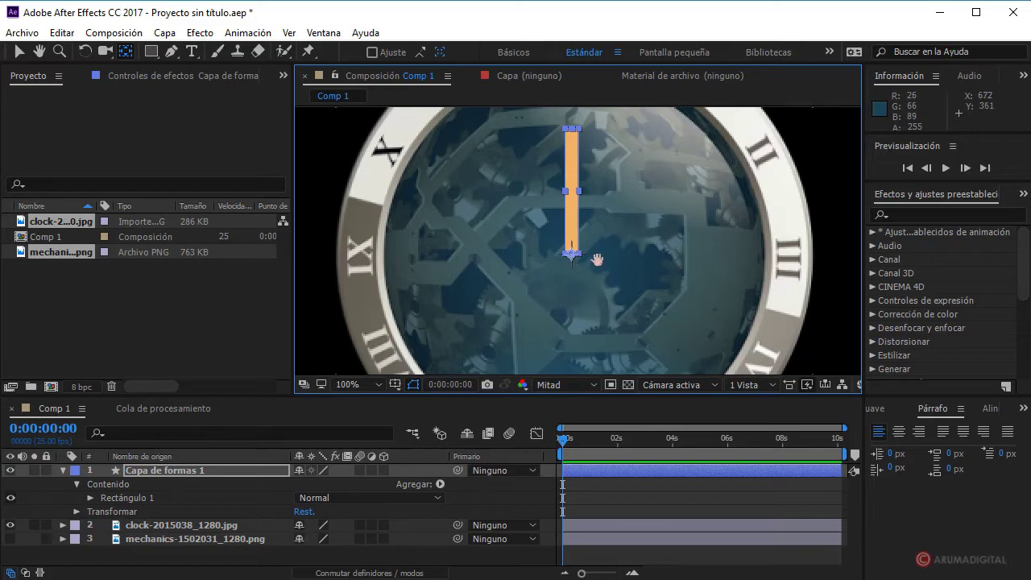
pyautogui.moveTo(597, 259); pyautogui.dragTo(587, 338)
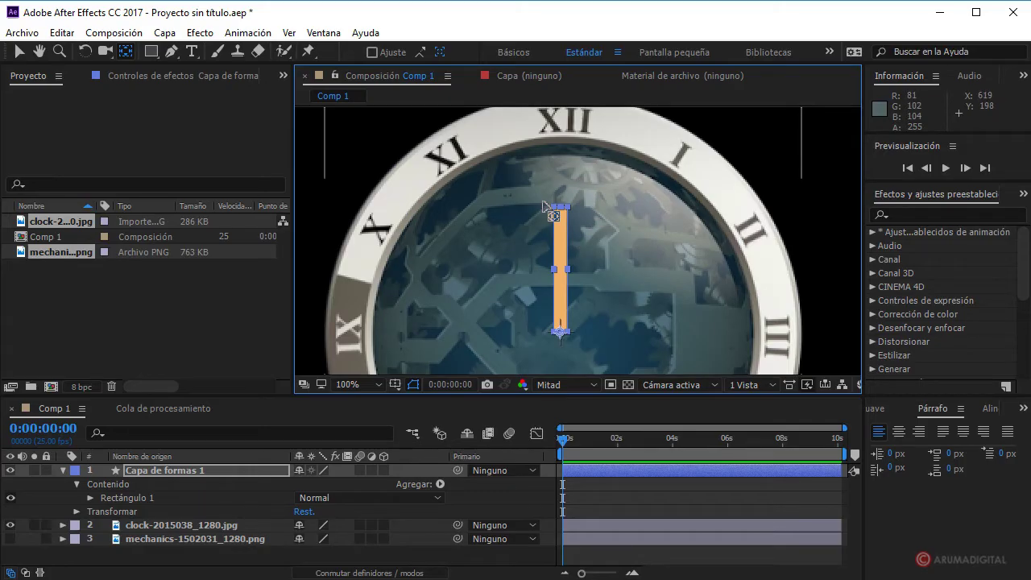
pyautogui.click(163, 471)
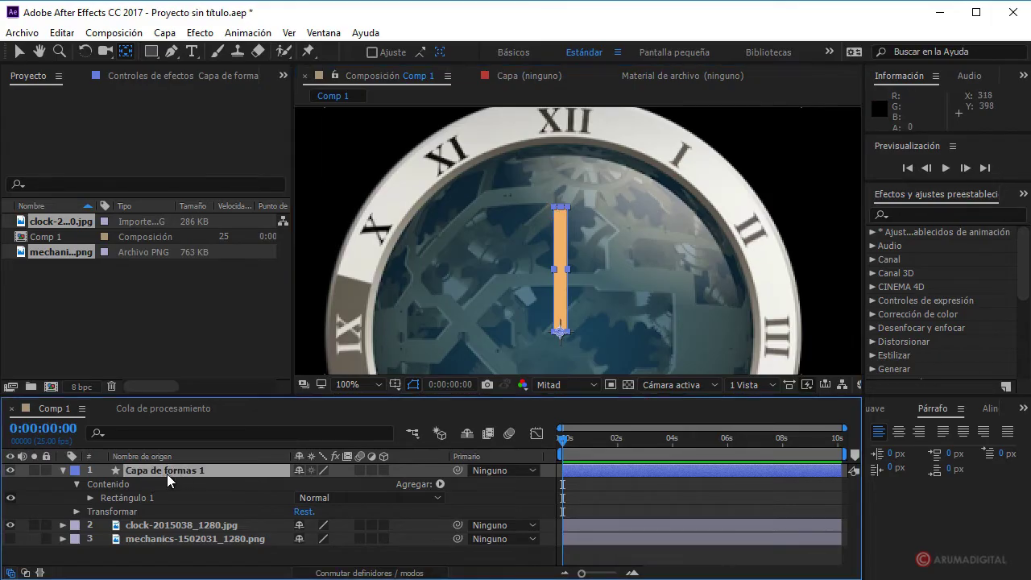
pyautogui.click(64, 471)
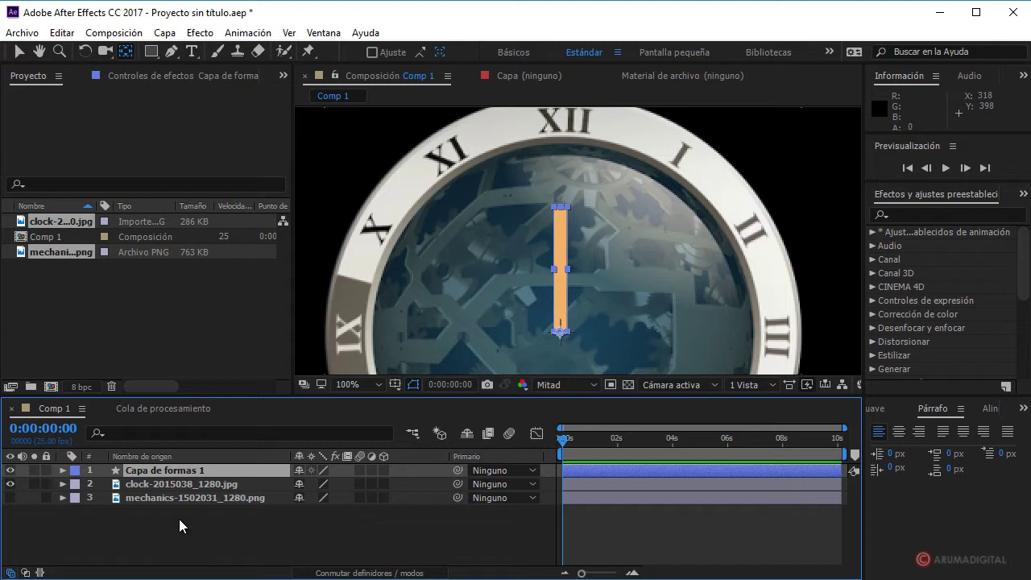
# Duplicate the orange hand and scale the copy to 41,0 / 146,0 %.
pyautogui.hotkey('ctrl', 'd')
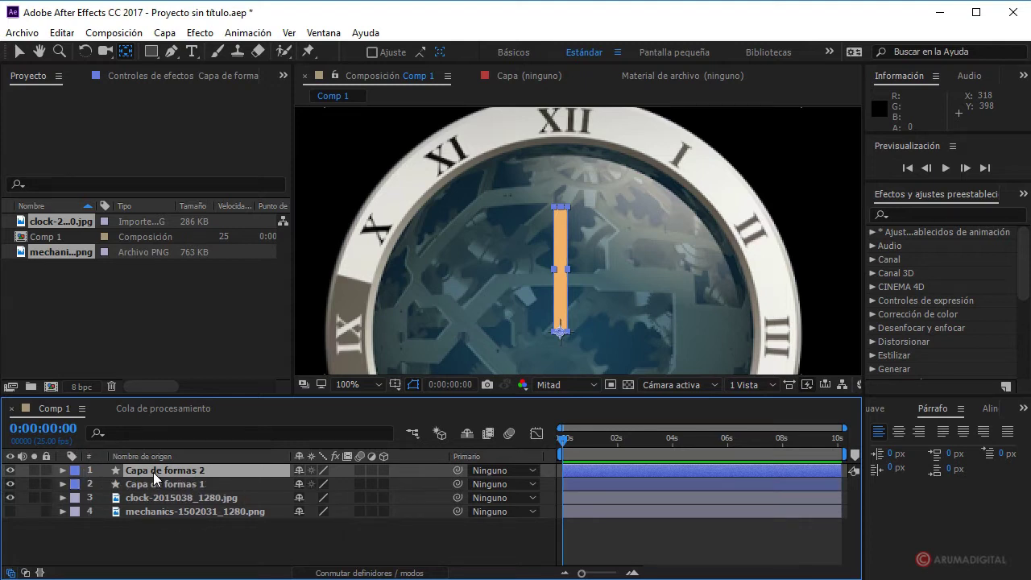
pyautogui.press('s')
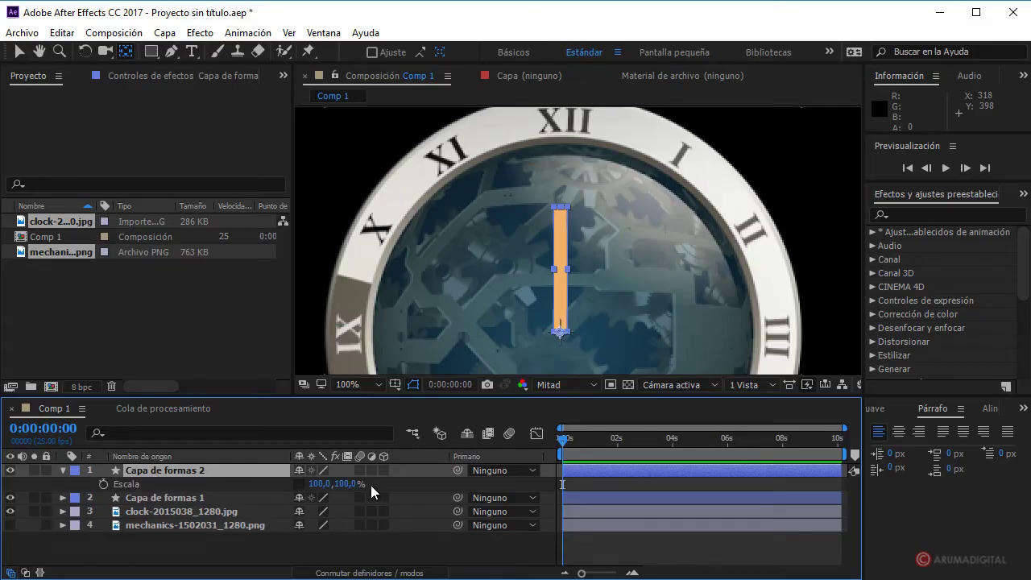
pyautogui.moveTo(342, 485)
pyautogui.mouseDown()
pyautogui.moveTo(381, 485)
pyautogui.moveTo(275, 487)
pyautogui.mouseUp()
pyautogui.press('Return')
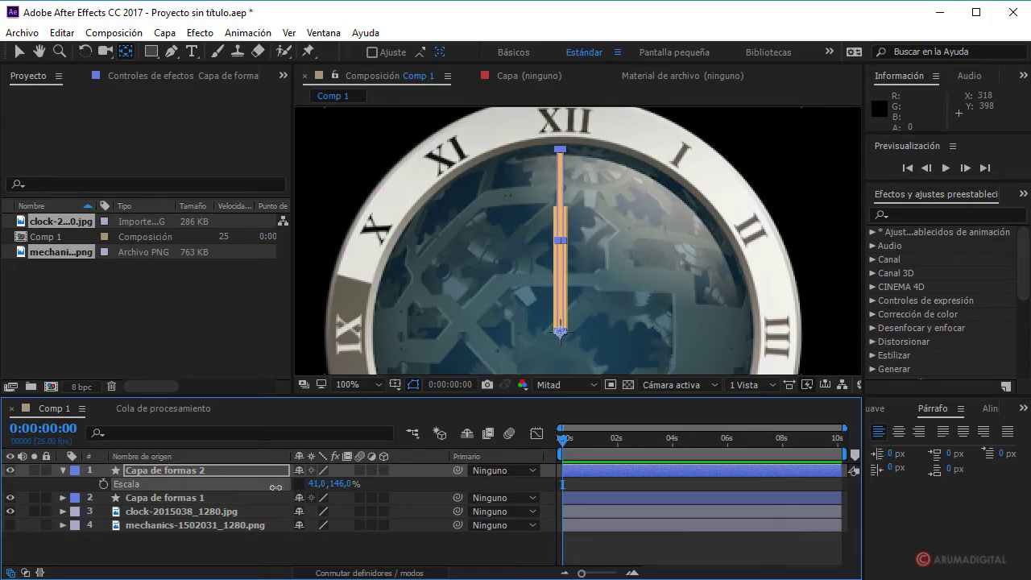
pyautogui.click(209, 469)
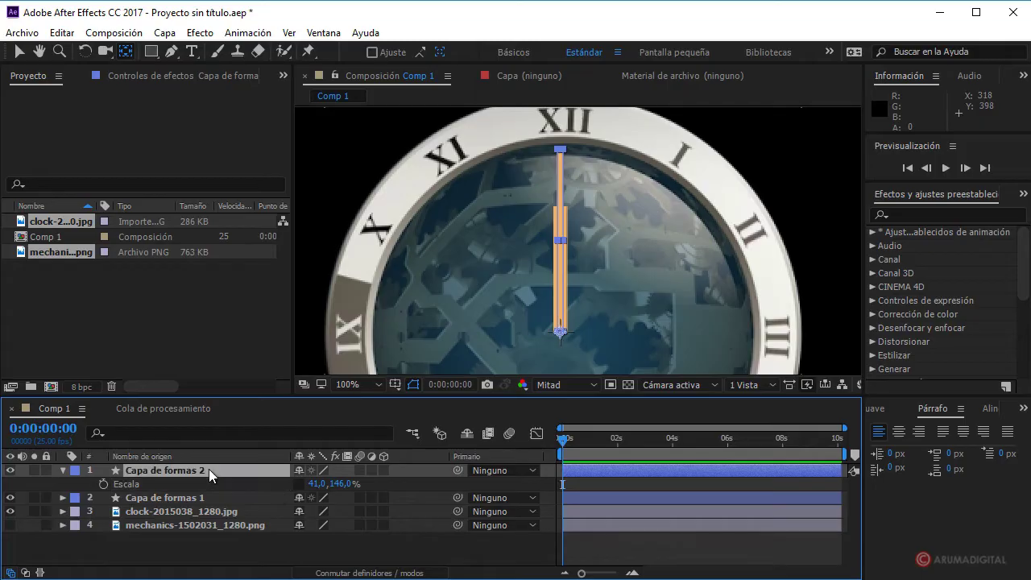
# Test-scrub Capa de formas 2's Rotación, then type 0 to reset it to 0°.
pyautogui.press('r')
pyautogui.moveTo(321, 484)
pyautogui.mouseDown()
pyautogui.moveTo(388, 499)
pyautogui.moveTo(240, 478)
pyautogui.mouseUp()
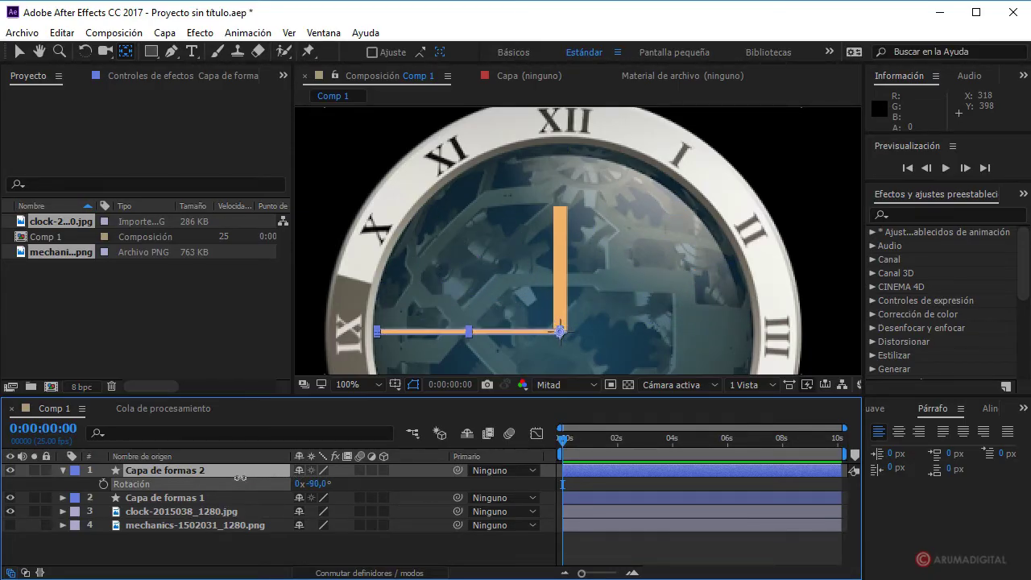
pyautogui.scroll(-5, 548, 299)
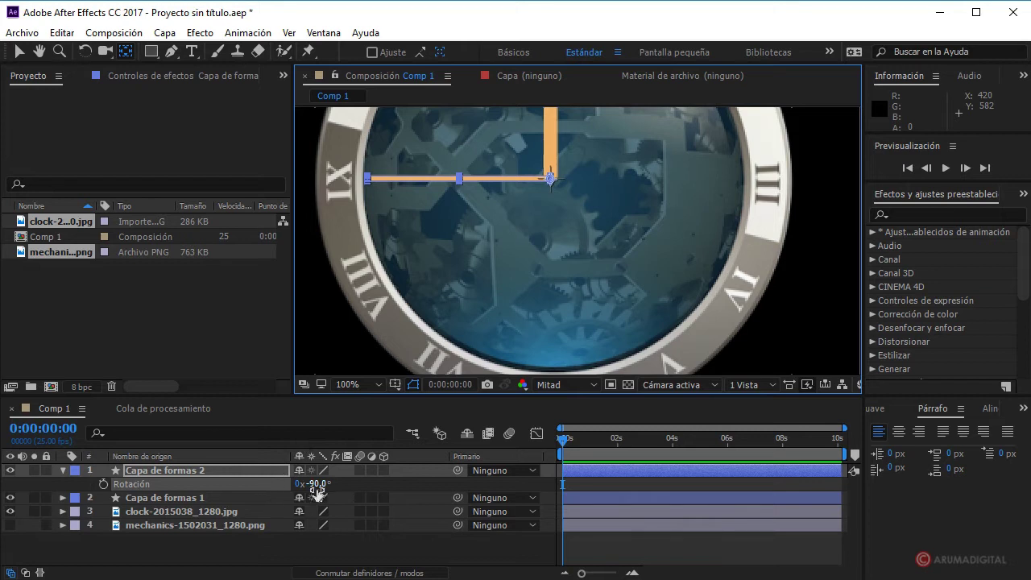
pyautogui.moveTo(317, 493)
pyautogui.mouseDown()
pyautogui.moveTo(218, 499)
pyautogui.moveTo(262, 502)
pyautogui.mouseUp()
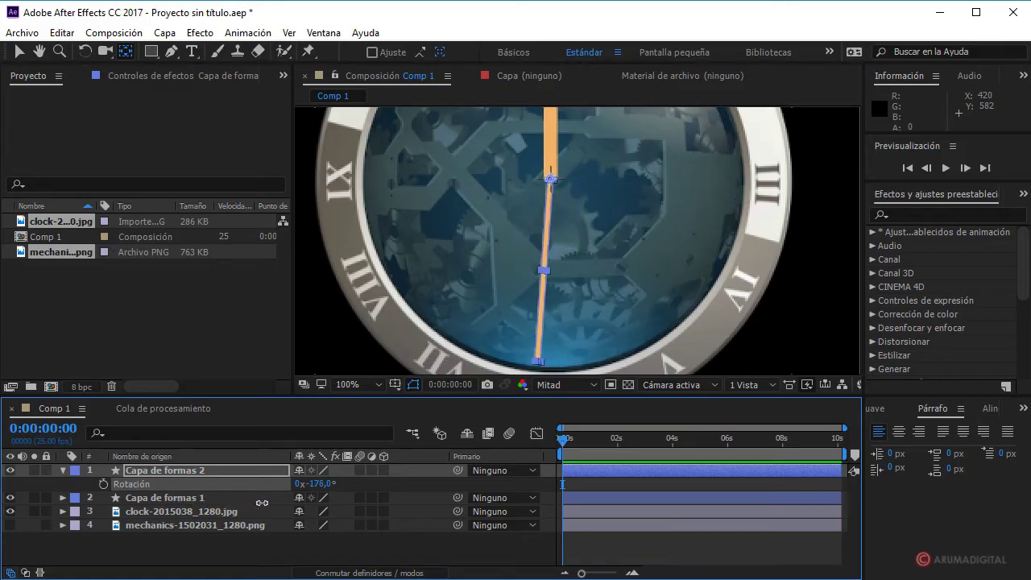
pyautogui.click(329, 484)
pyautogui.write('0')
pyautogui.press('Return')
pyautogui.moveTo(551, 208); pyautogui.dragTo(542, 242)
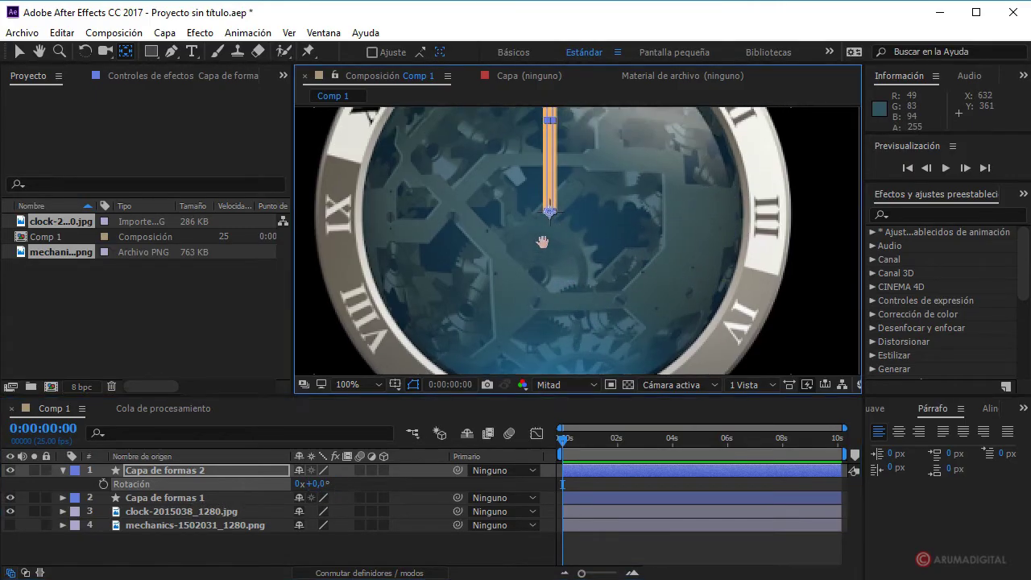
pyautogui.scroll(5, 542, 242)
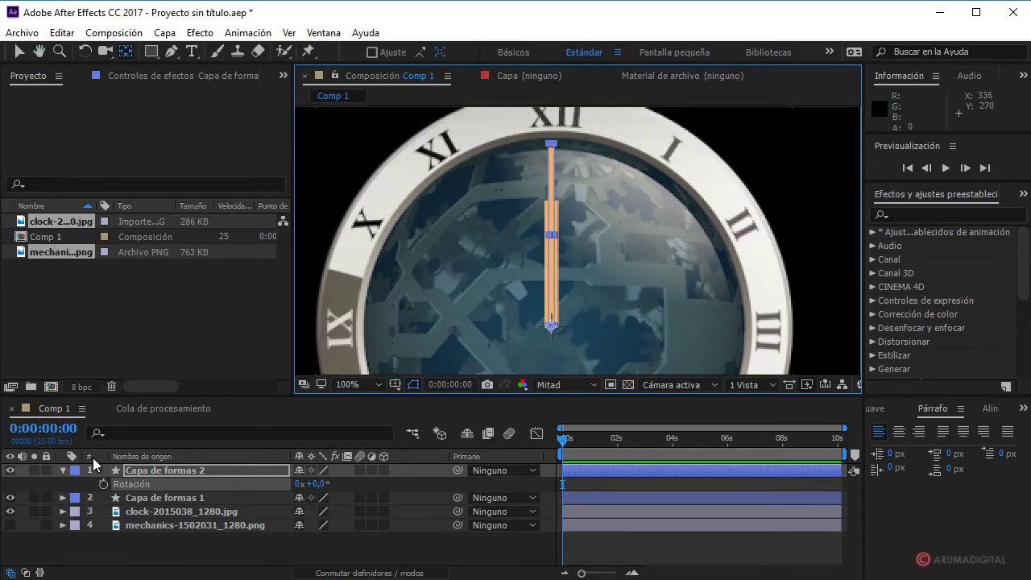
pyautogui.click(154, 472)
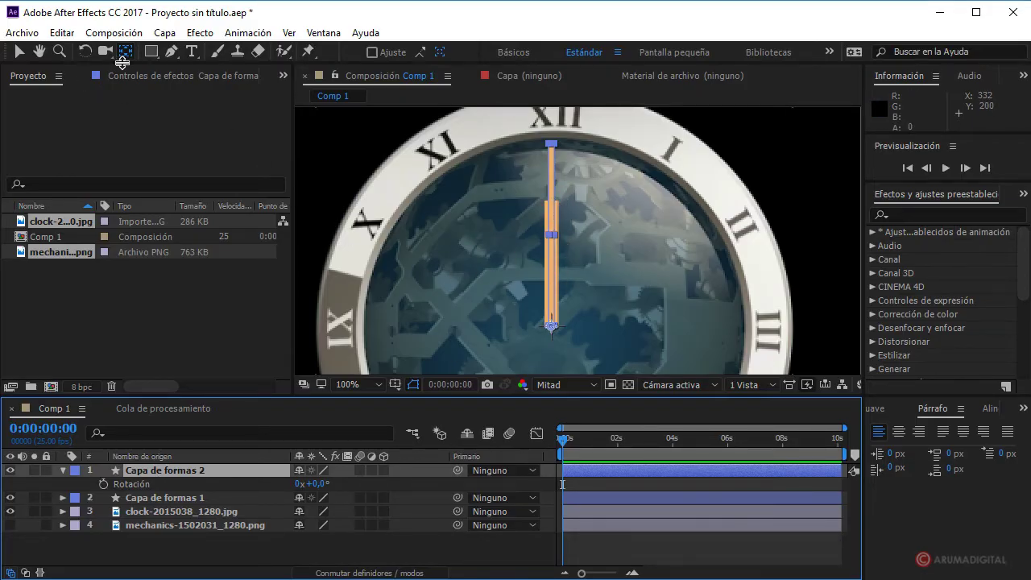
# Give Capa de formas 2 a solid, lighter tan fill colour.
pyautogui.click(150, 52)
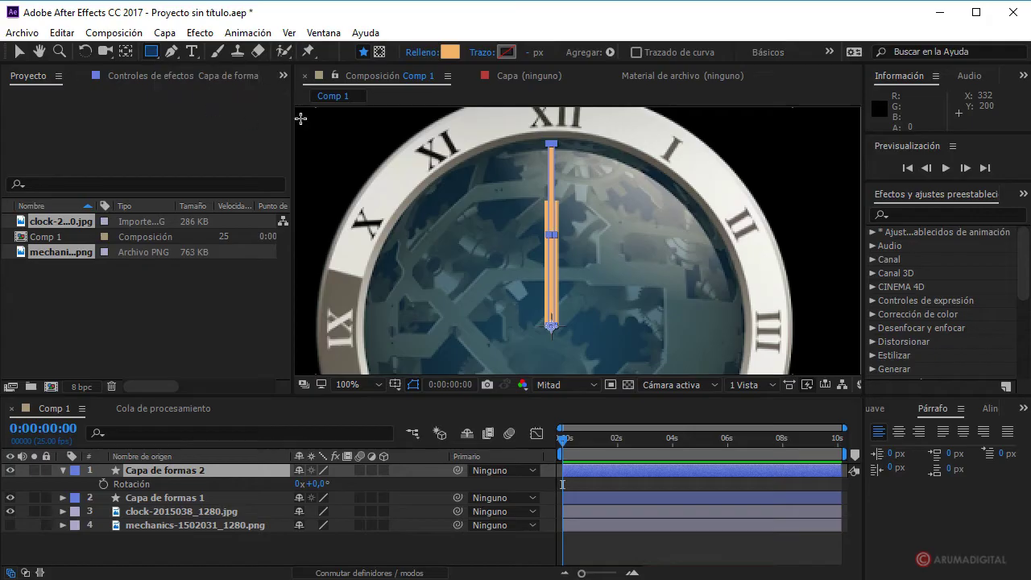
pyautogui.click(430, 55)
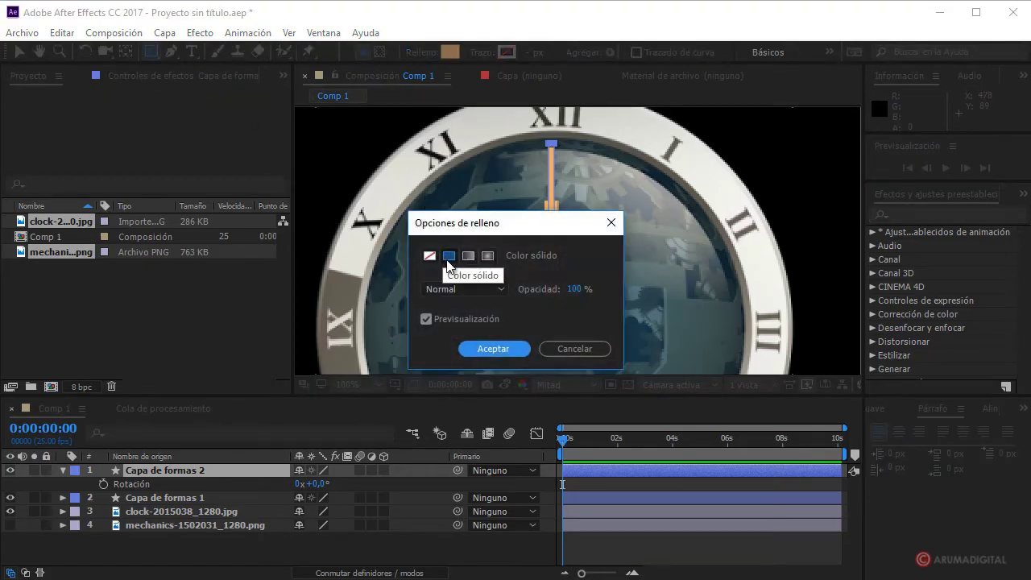
pyautogui.click(492, 349)
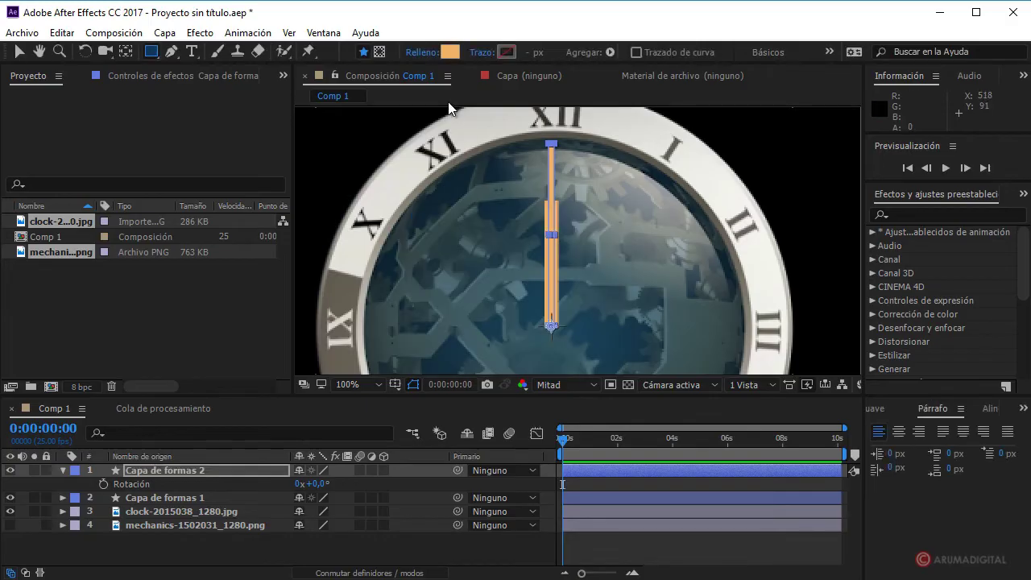
pyautogui.click(450, 54)
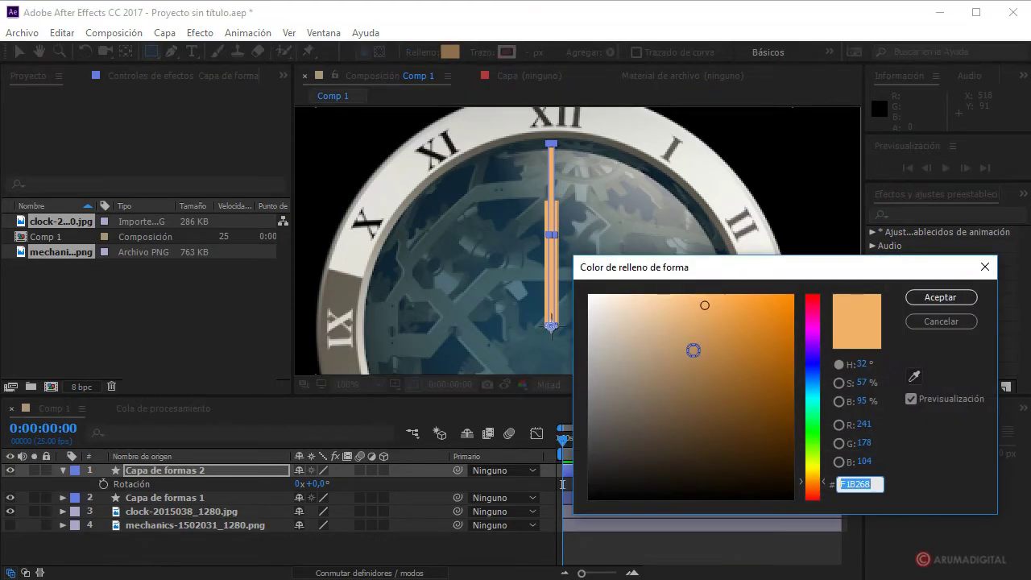
pyautogui.moveTo(713, 327)
pyautogui.mouseDown()
pyautogui.moveTo(743, 332)
pyautogui.moveTo(692, 367)
pyautogui.moveTo(689, 350)
pyautogui.mouseUp()
pyautogui.click(935, 297)
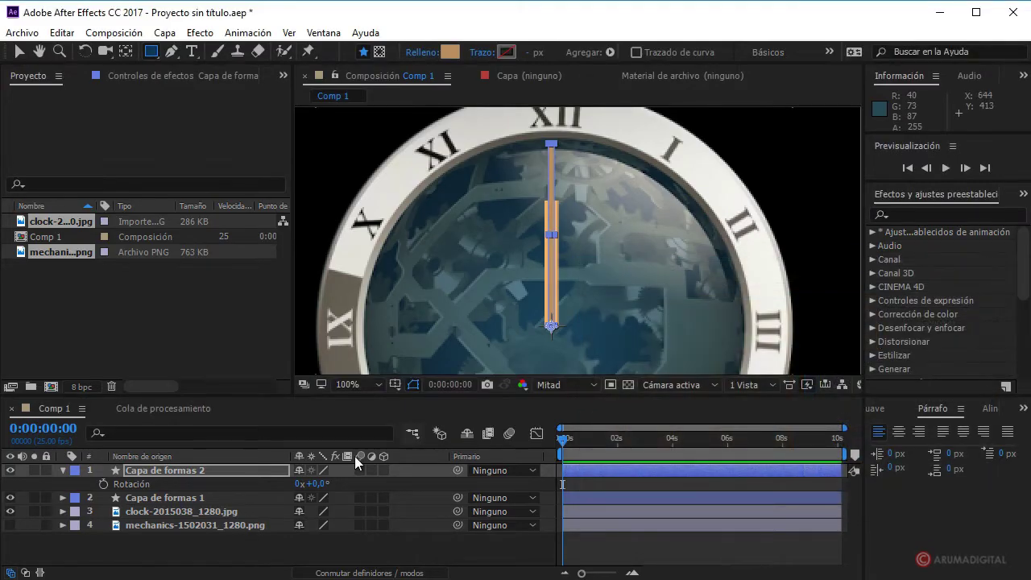
# Move Capa de formas 2 below Capa de formas 1 and darken Capa de formas 1's fill to D49F61.
pyautogui.moveTo(167, 469); pyautogui.dragTo(168, 501)
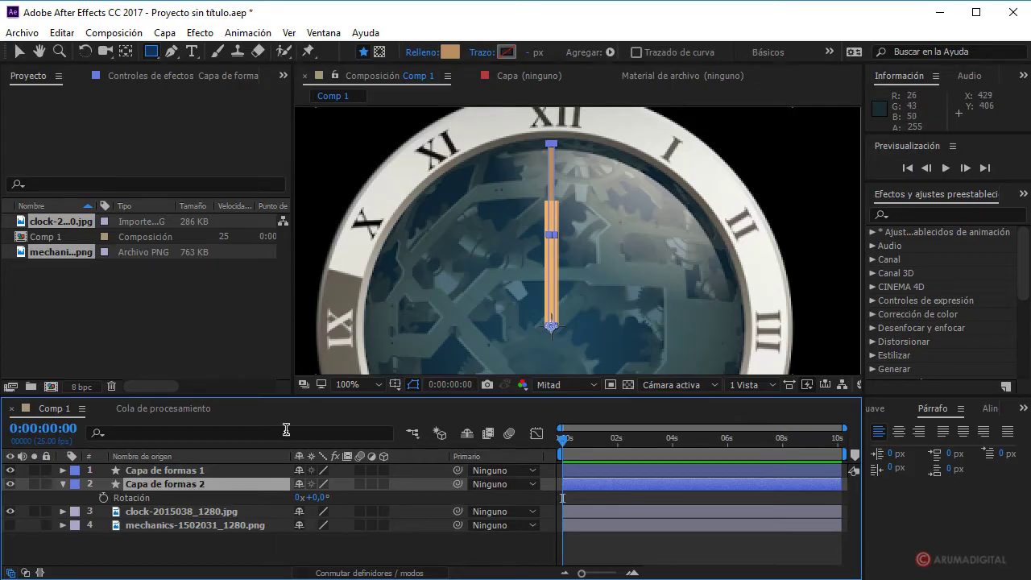
pyautogui.click(172, 472)
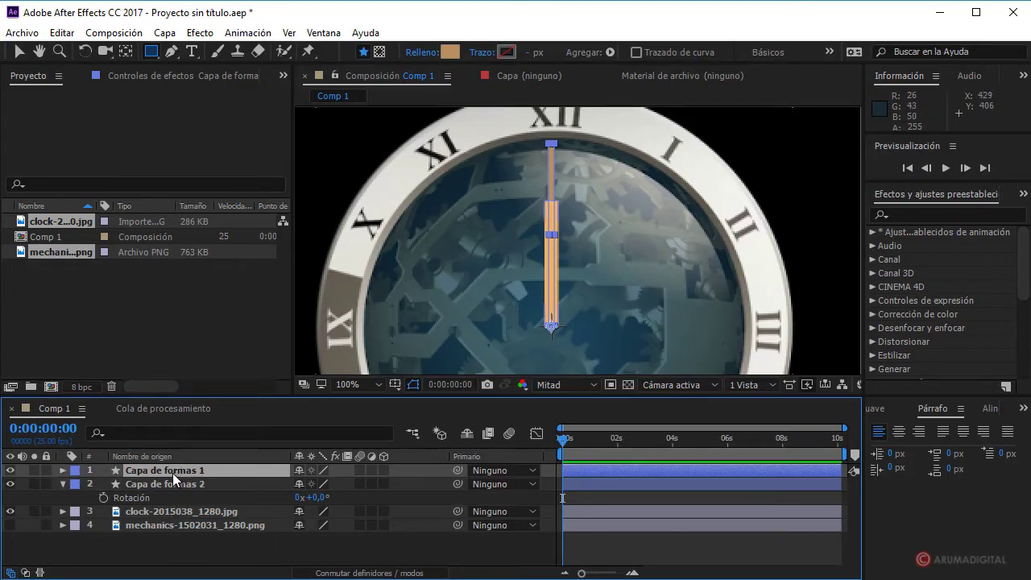
pyautogui.click(450, 51)
pyautogui.moveTo(702, 347); pyautogui.dragTo(699, 329)
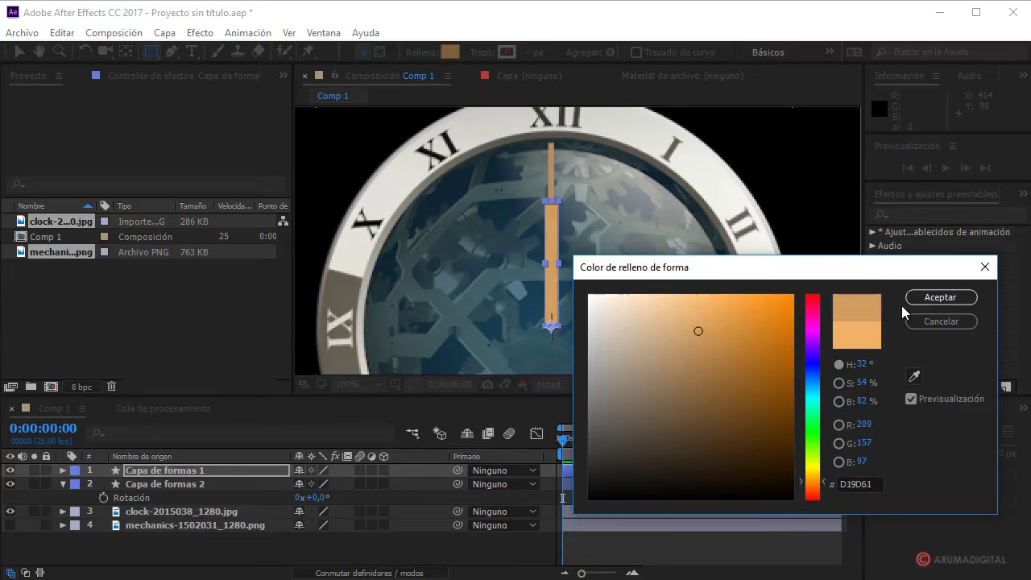
pyautogui.click(940, 297)
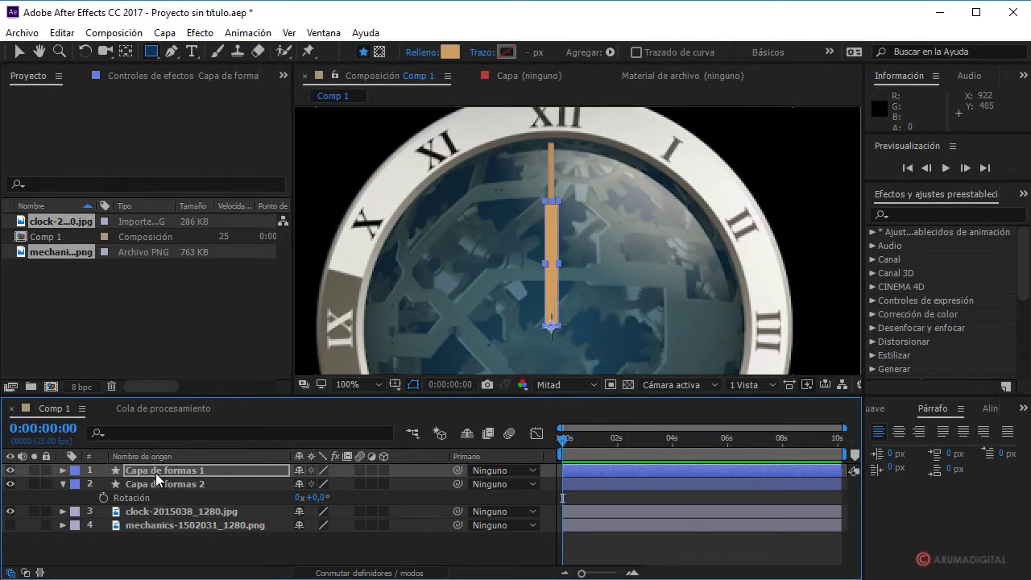
# Compare the two hand layers, then show Capa de formas 1's Rotación property too.
pyautogui.click(160, 483)
pyautogui.click(164, 472)
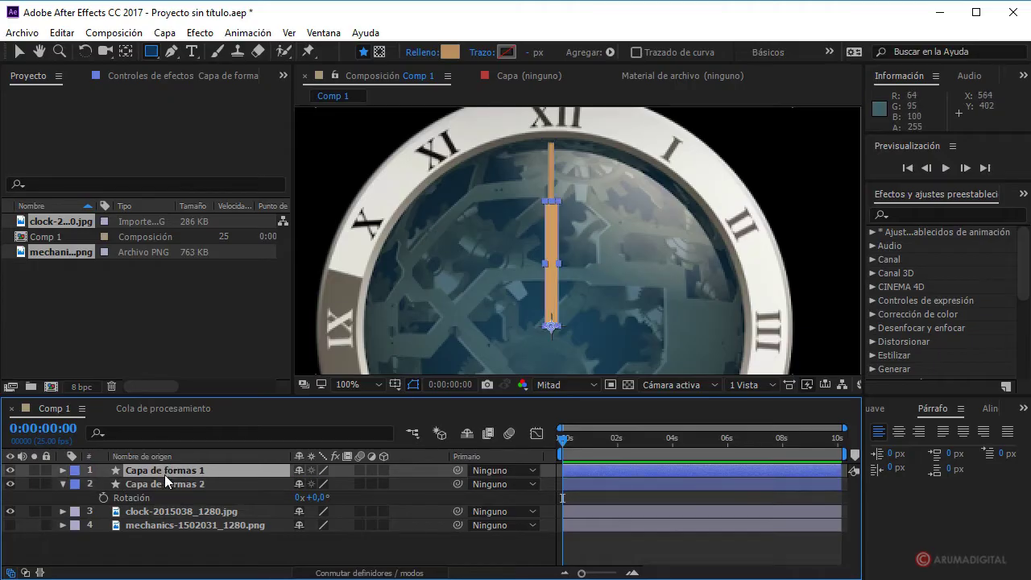
pyautogui.click(172, 485)
pyautogui.click(173, 470)
pyautogui.click(184, 485)
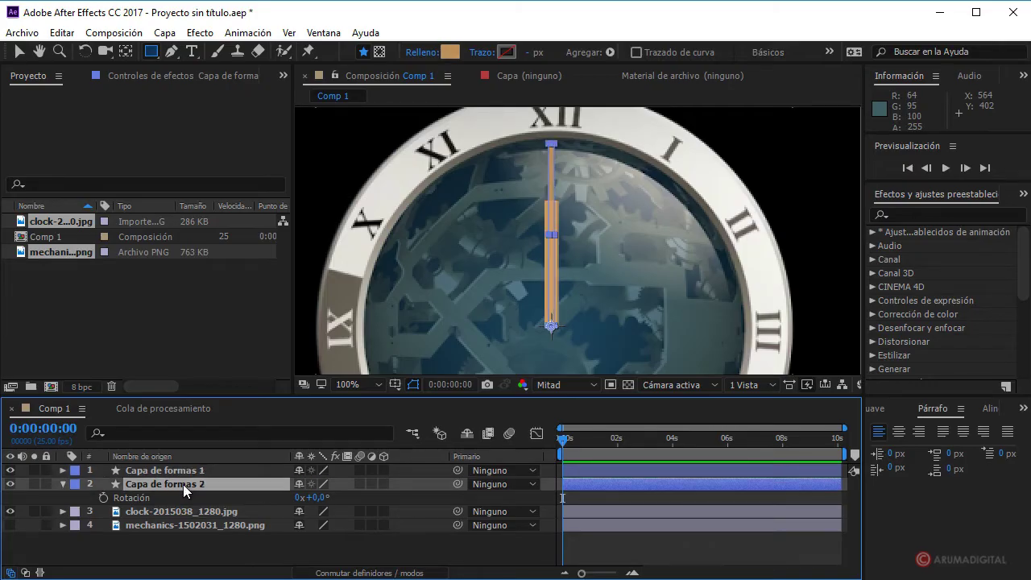
pyautogui.click(185, 471)
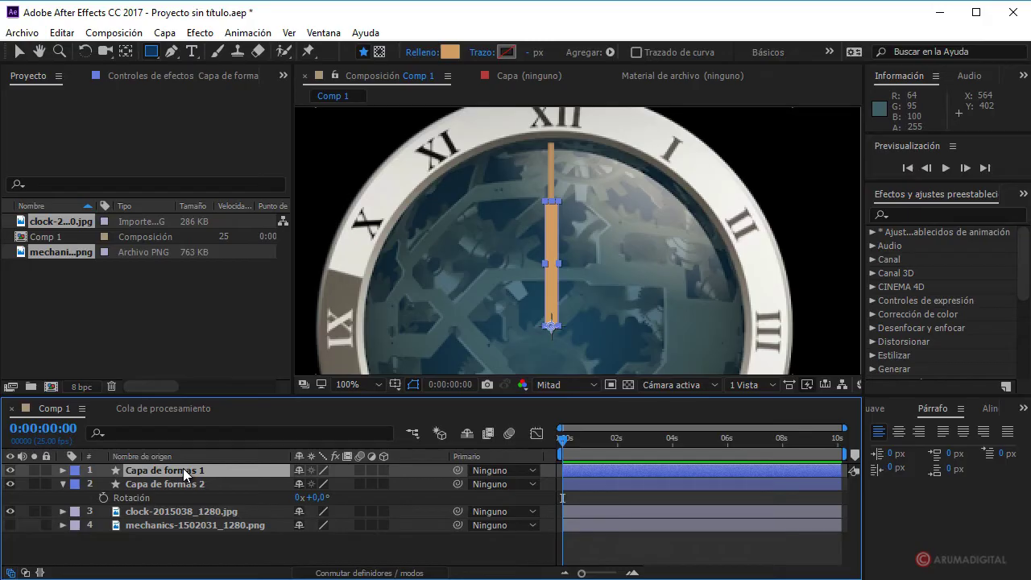
pyautogui.press('r')
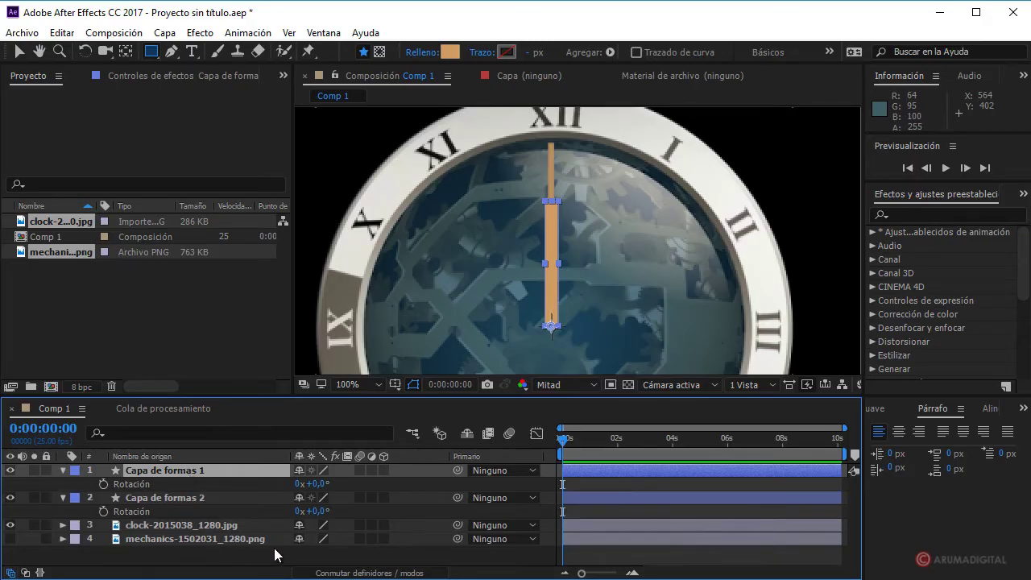
# Keyframe Capa de formas 1's Rotación from 0° at 0 s to 1x+0° at 10 s.
pyautogui.click(102, 483)
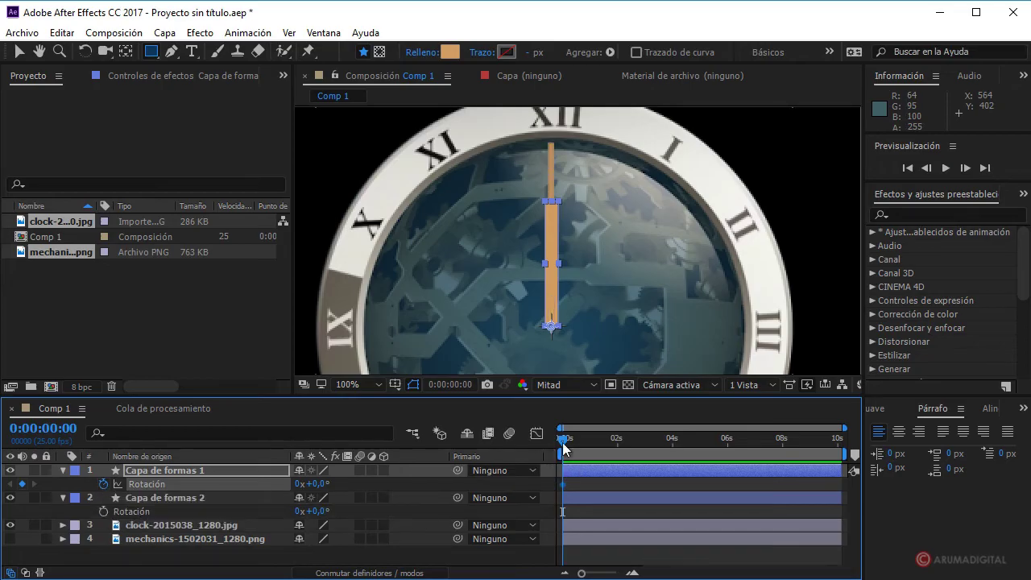
pyautogui.moveTo(564, 449); pyautogui.dragTo(844, 447)
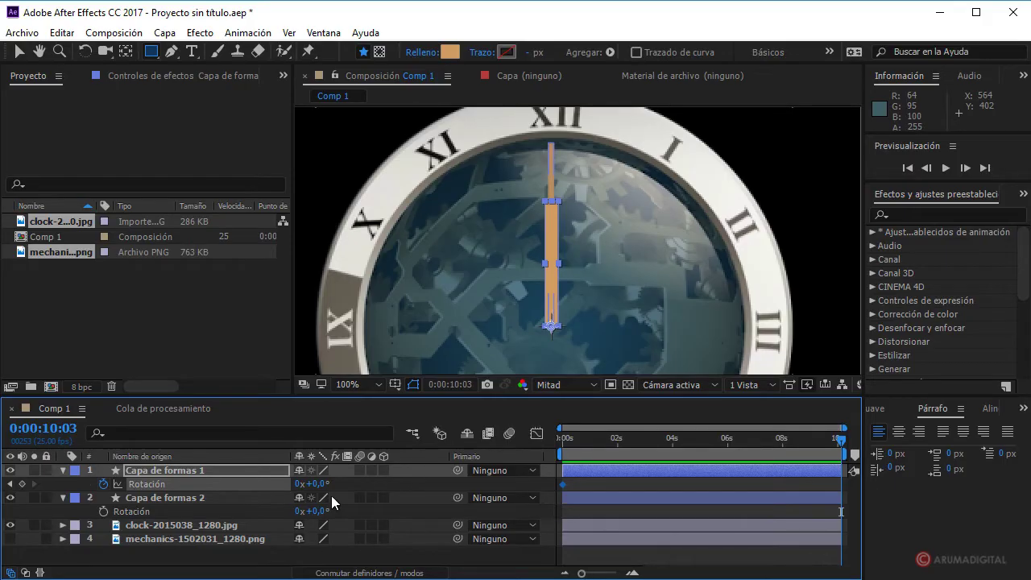
pyautogui.click(297, 483)
pyautogui.write('1')
pyautogui.press('Return')
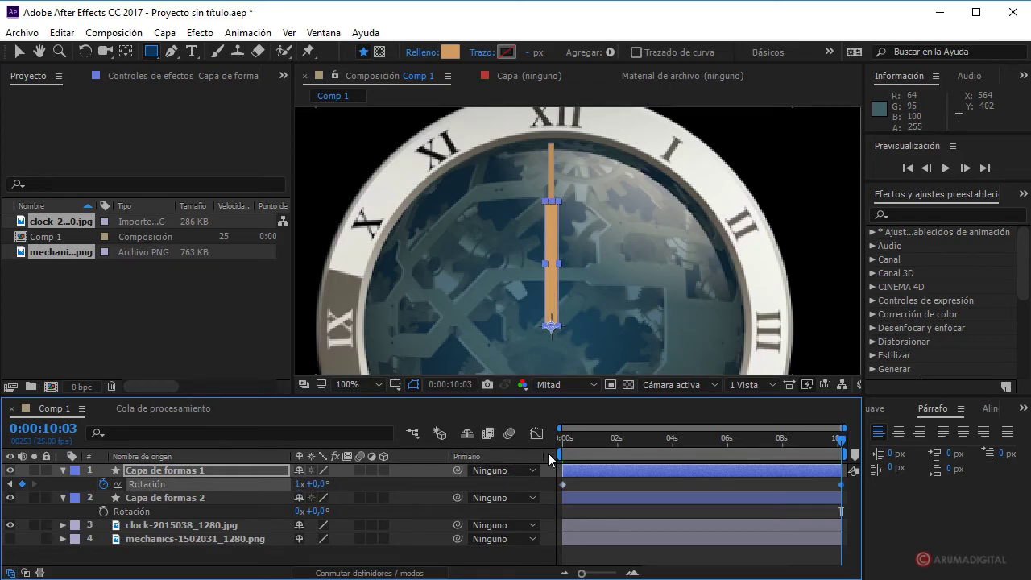
pyautogui.moveTo(563, 439)
pyautogui.mouseDown()
pyautogui.moveTo(597, 442)
pyautogui.moveTo(562, 458)
pyautogui.mouseUp()
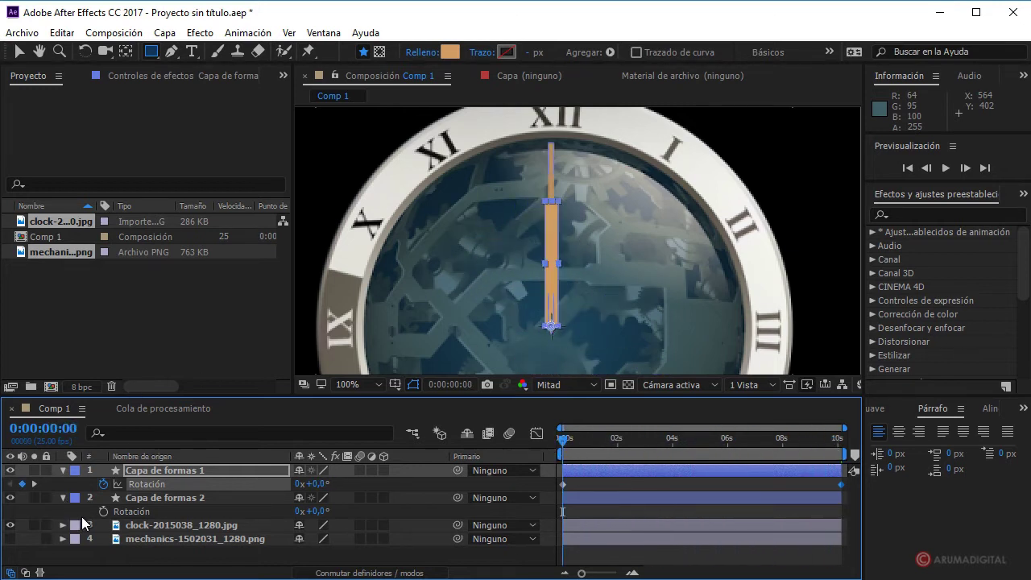
pyautogui.click(141, 499)
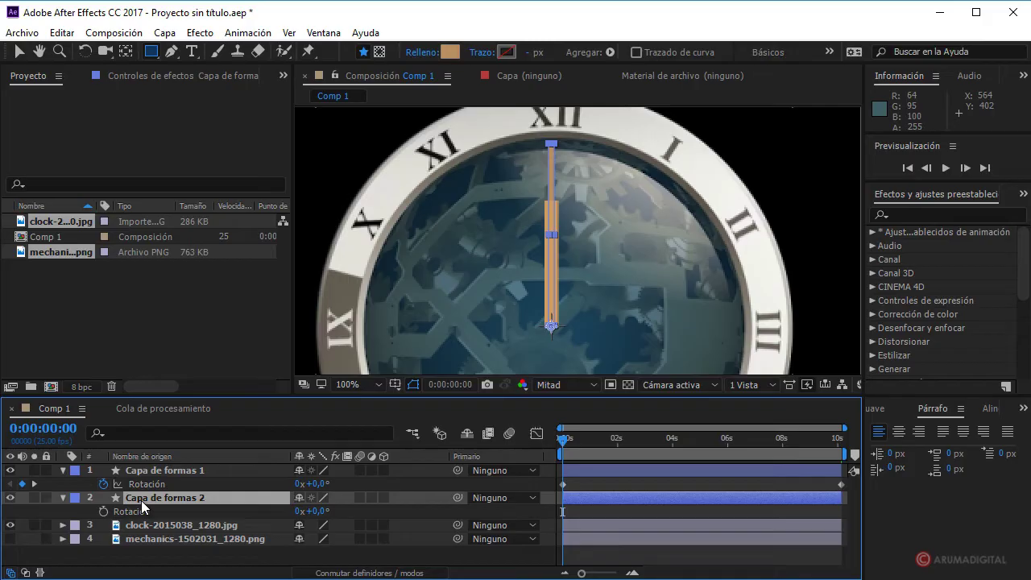
# Pick-whip Capa de formas 2's Rotación to Capa de formas 1's, append *10, and enable motion blur.
pyautogui.press('r')
pyautogui.press('r')
pyautogui.keyDown('alt'); pyautogui.click(103, 512); pyautogui.keyUp('alt')
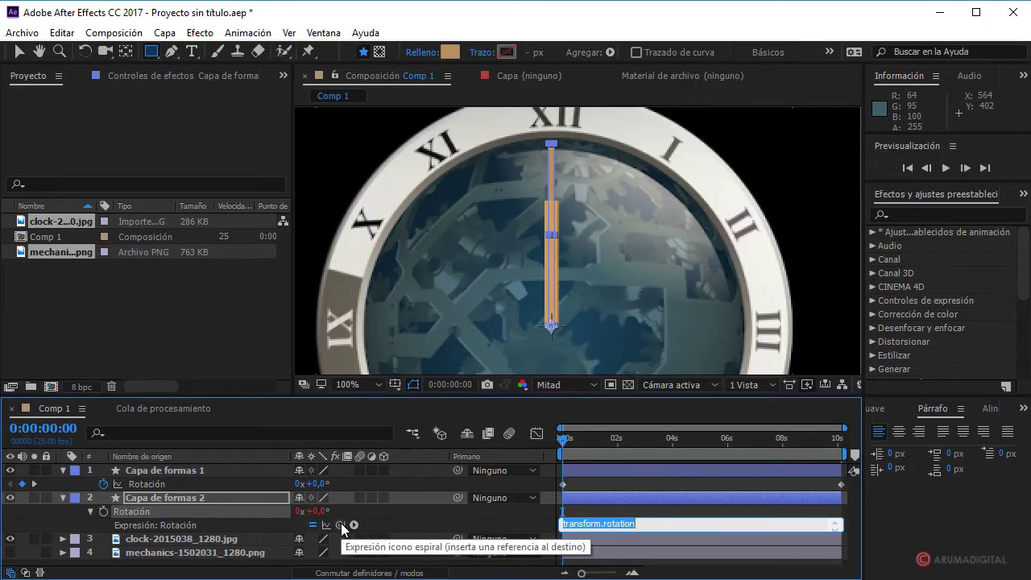
pyautogui.moveTo(341, 524); pyautogui.dragTo(154, 488)
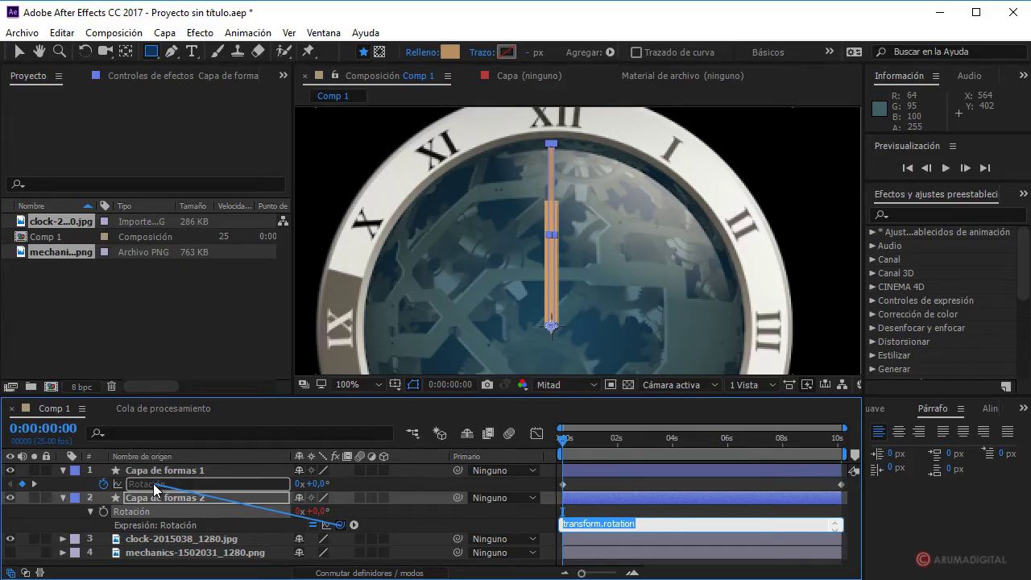
pyautogui.moveTo(155, 489); pyautogui.dragTo(154, 489)
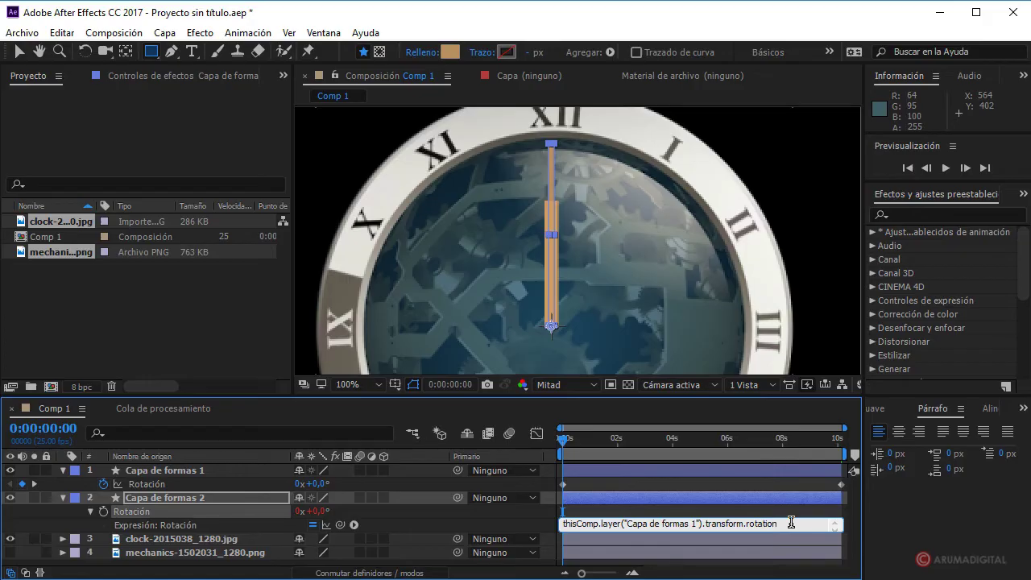
pyautogui.write('*10')
pyautogui.moveTo(572, 441)
pyautogui.mouseDown()
pyautogui.moveTo(758, 450)
pyautogui.moveTo(553, 454)
pyautogui.mouseUp()
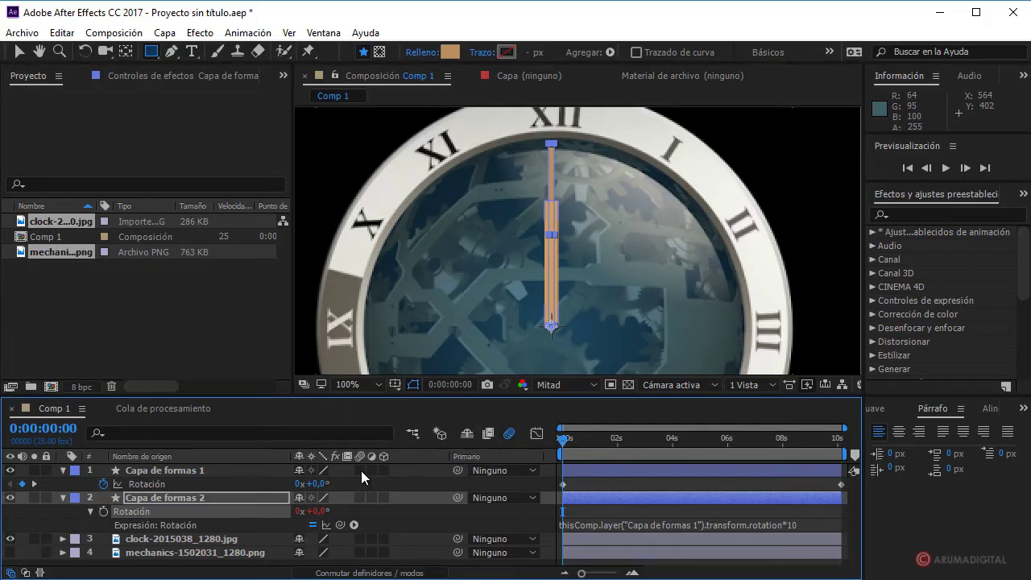
pyautogui.click(359, 497)
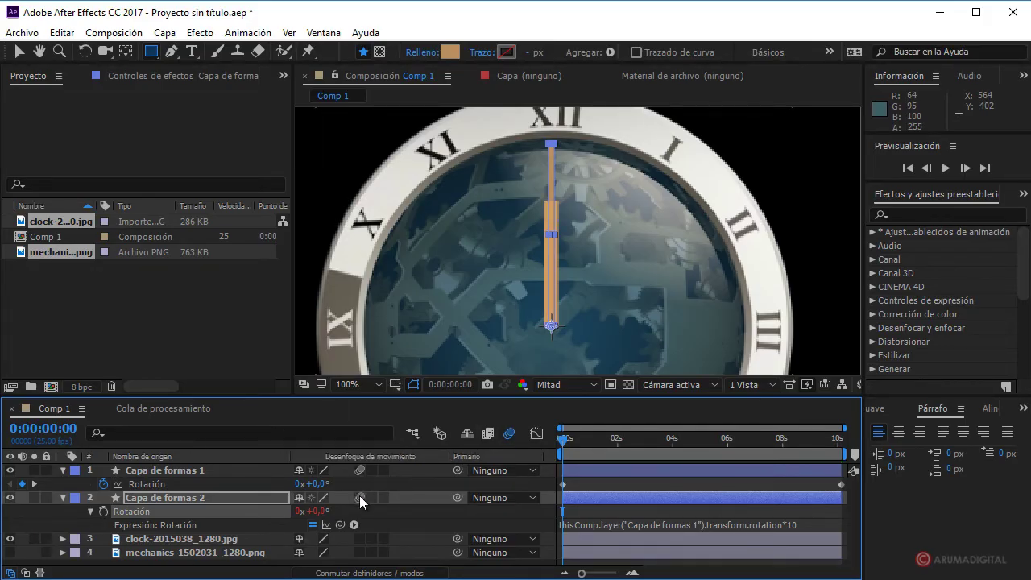
# Enable motion blur on both clock hand layers and collapse their properties.
pyautogui.click(571, 452)
pyautogui.moveTo(570, 453)
pyautogui.mouseDown()
pyautogui.moveTo(620, 436)
pyautogui.moveTo(531, 455)
pyautogui.mouseUp()
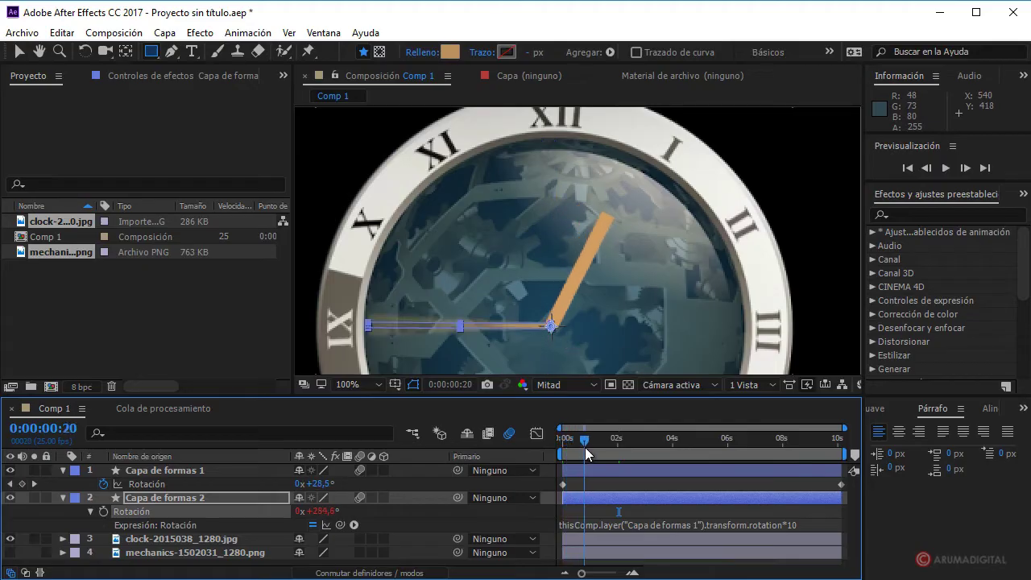
pyautogui.click(63, 470)
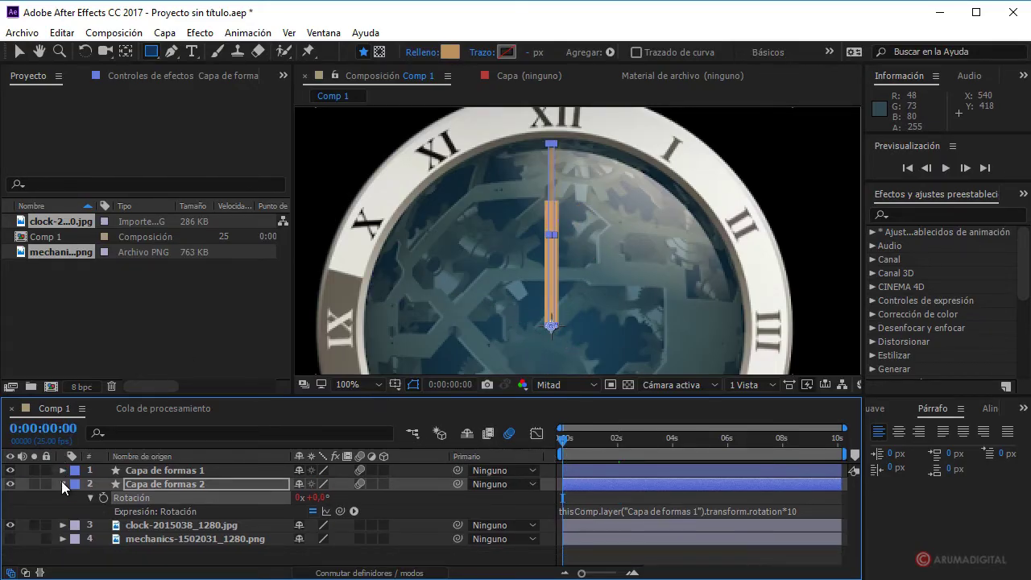
pyautogui.click(62, 483)
pyautogui.click(119, 537)
# Hide the title/action safe margins in the composition view and select the clock image layer.
pyautogui.press(',')
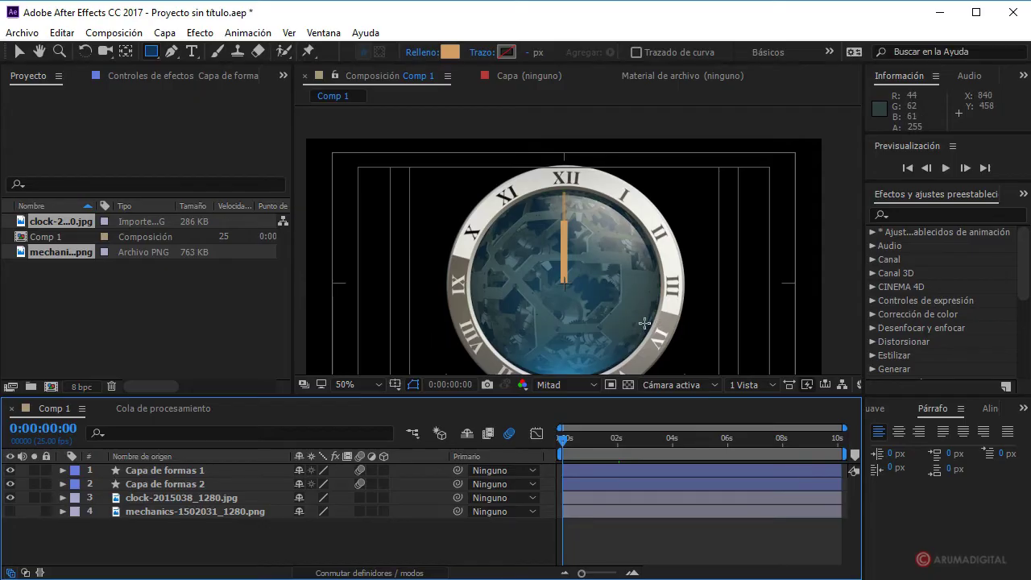
pyautogui.click(396, 384)
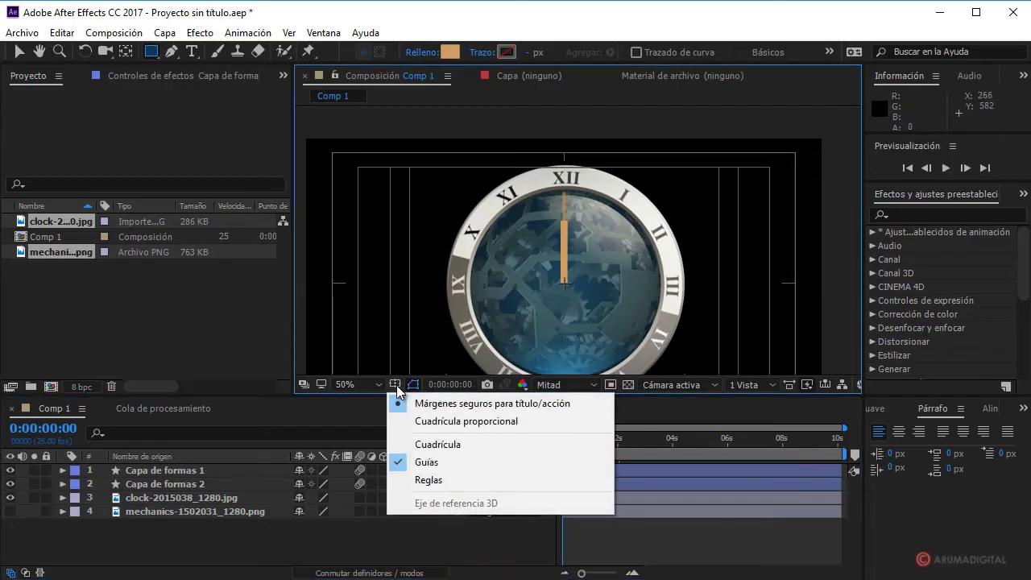
pyautogui.click(430, 405)
pyautogui.press(',')
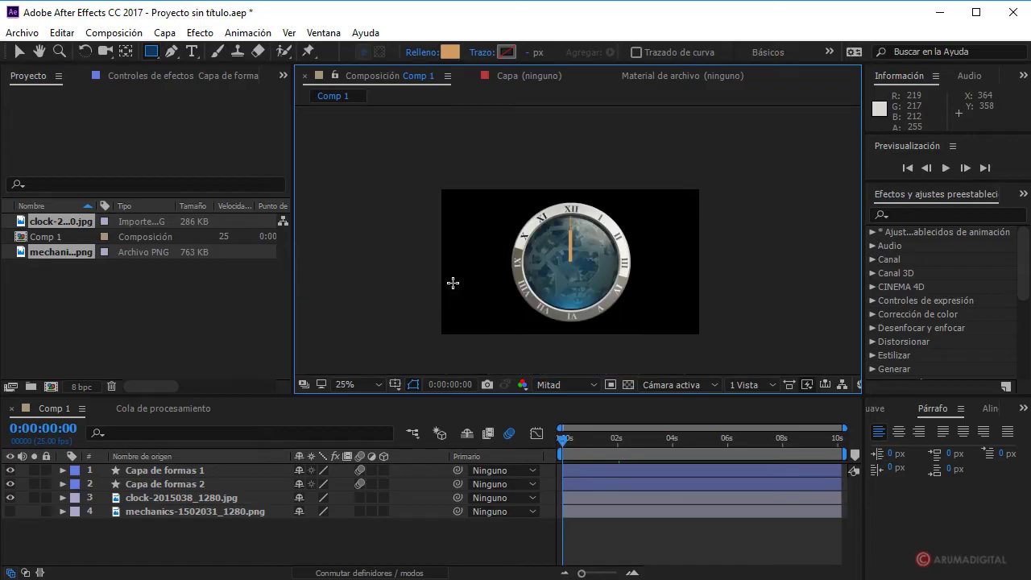
pyautogui.press('.')
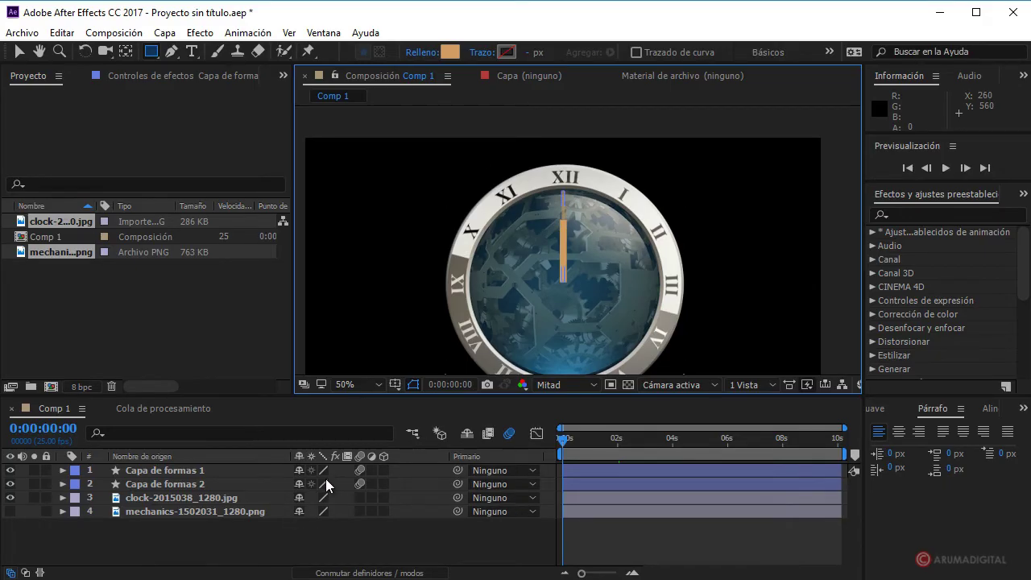
pyautogui.click(330, 555)
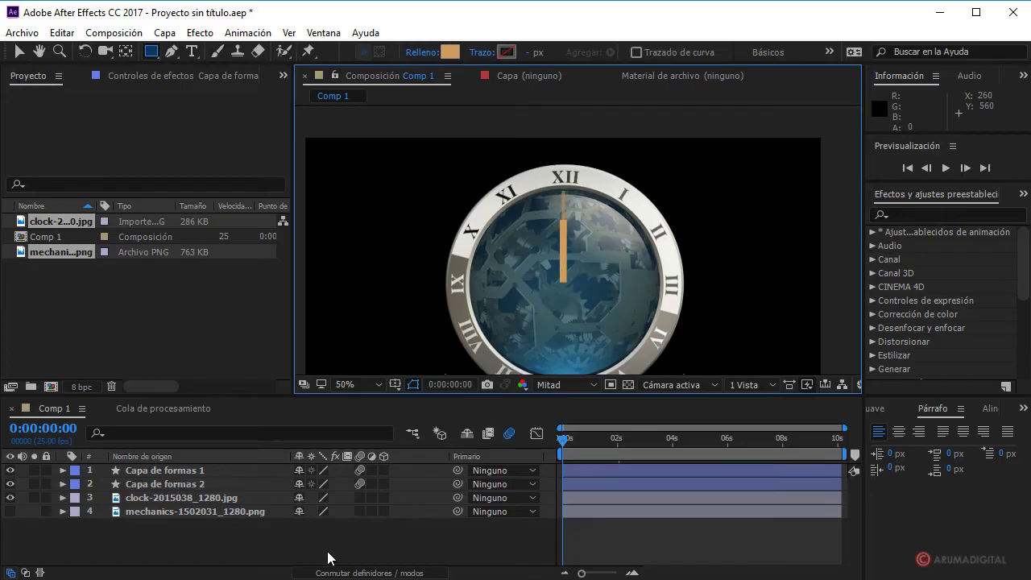
pyautogui.click(234, 498)
# Parent both clock hand layers to the clock image layer.
pyautogui.click(534, 472)
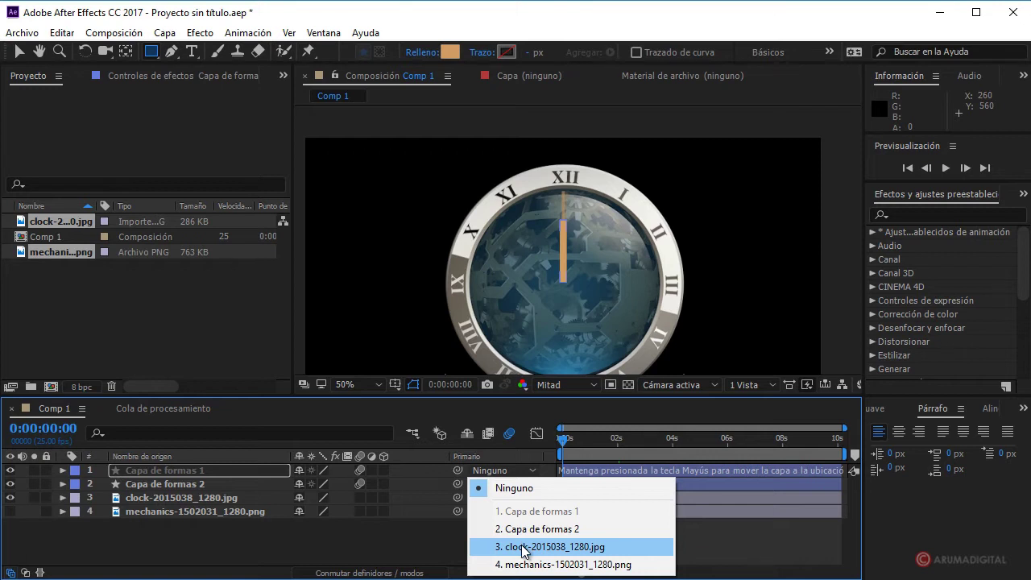
pyautogui.click(525, 548)
pyautogui.click(533, 484)
pyautogui.click(525, 560)
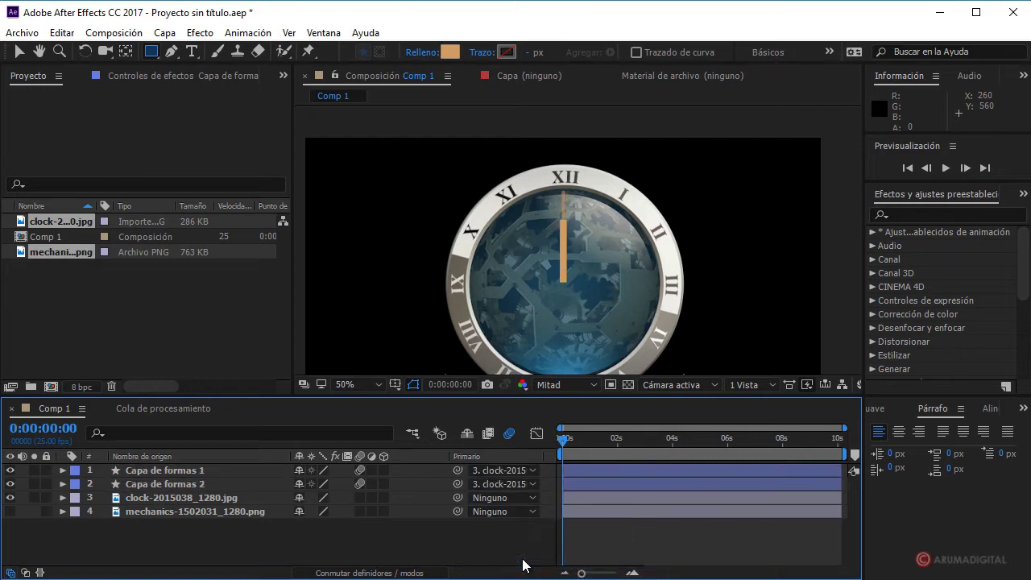
# Keyframe the clock's Scale from 49% at 0 s to 76% at the comp's end.
pyautogui.click(182, 497)
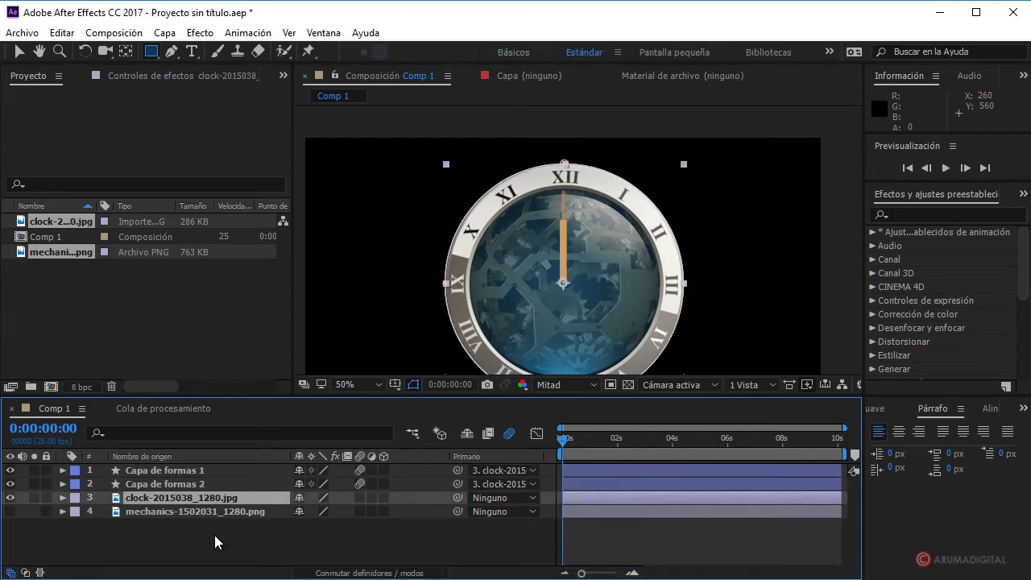
pyautogui.press('s')
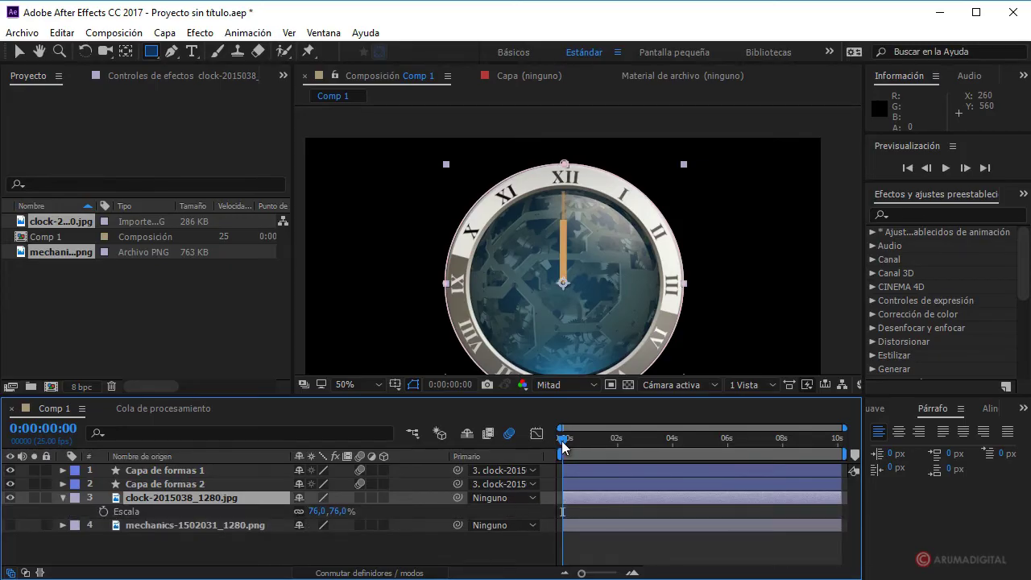
pyautogui.moveTo(563, 447); pyautogui.dragTo(853, 443)
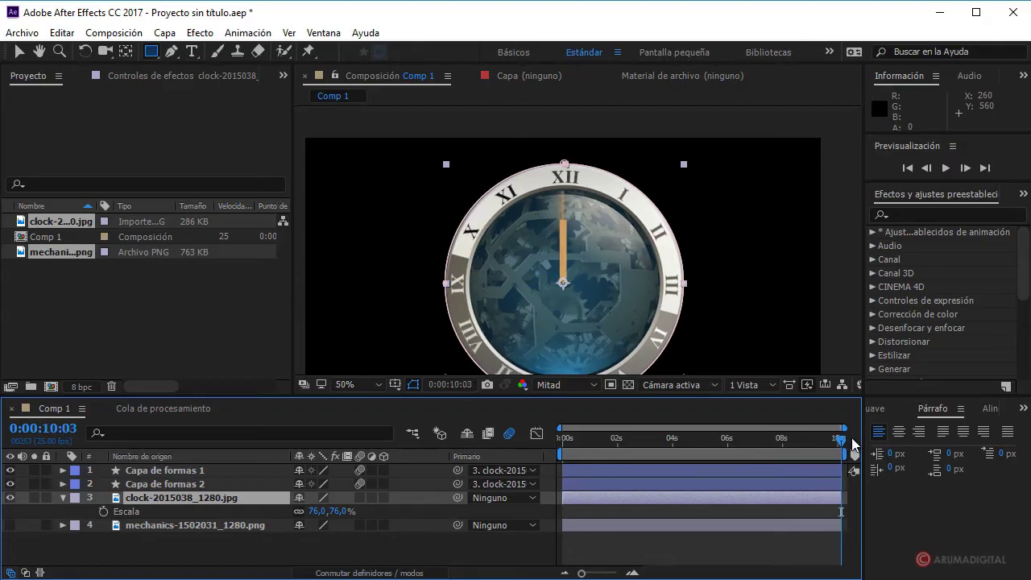
pyautogui.click(103, 512)
pyautogui.moveTo(843, 442); pyautogui.dragTo(544, 455)
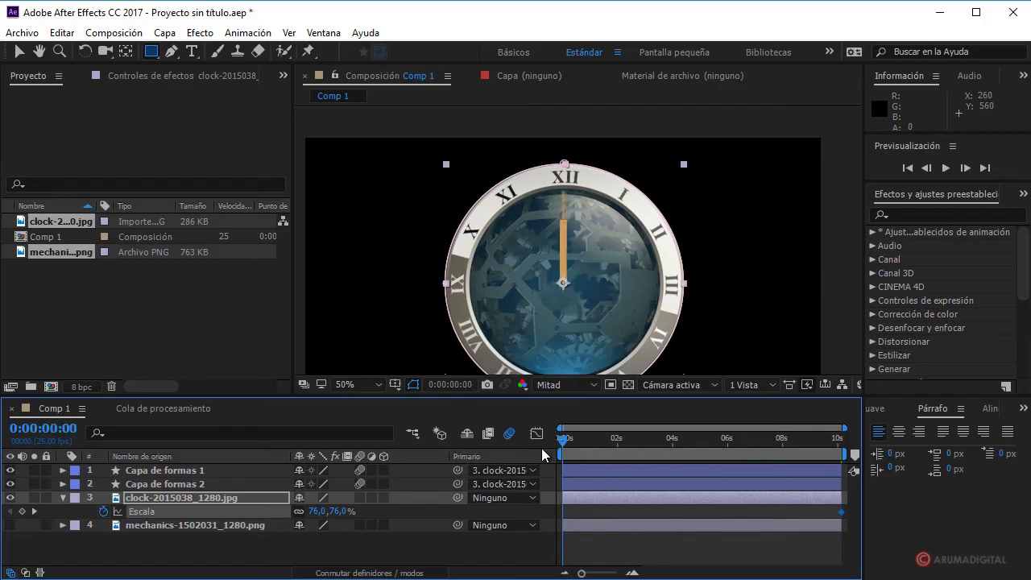
pyautogui.moveTo(316, 512); pyautogui.dragTo(287, 508)
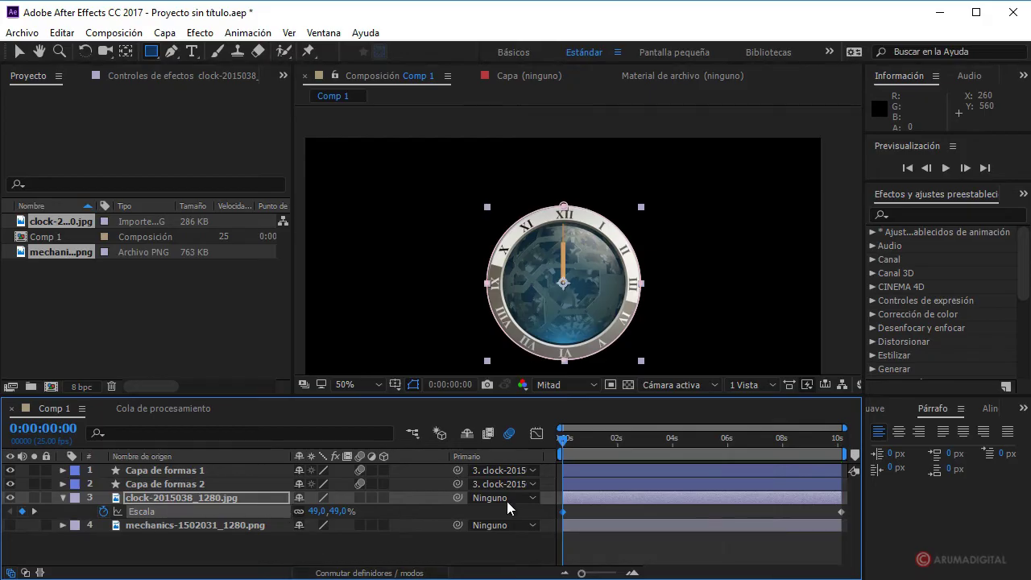
pyautogui.moveTo(563, 449); pyautogui.dragTo(844, 442)
pyautogui.press(',')
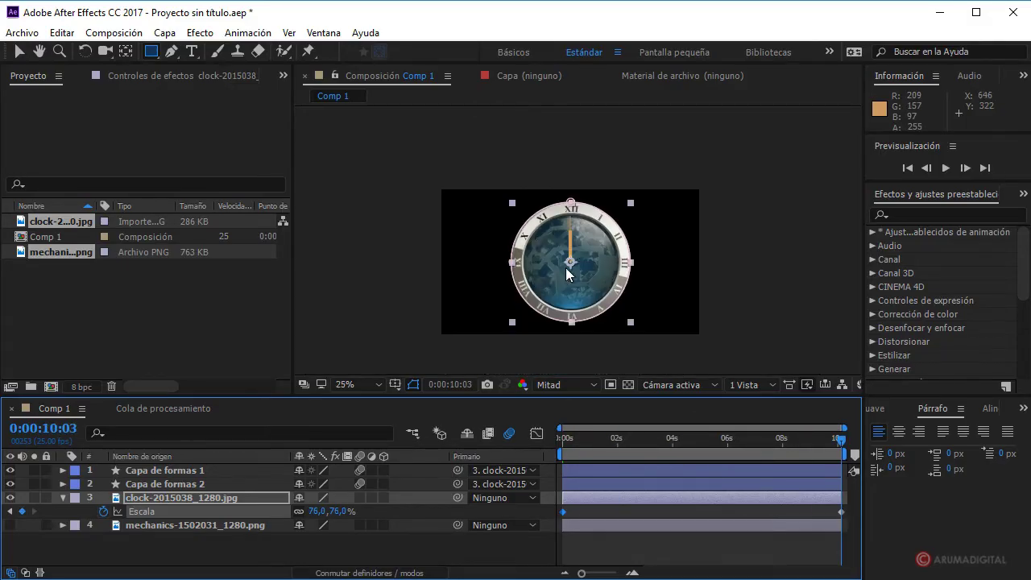
# Create a 1280×720 white solid and place it below the clock layer.
pyautogui.click(165, 33)
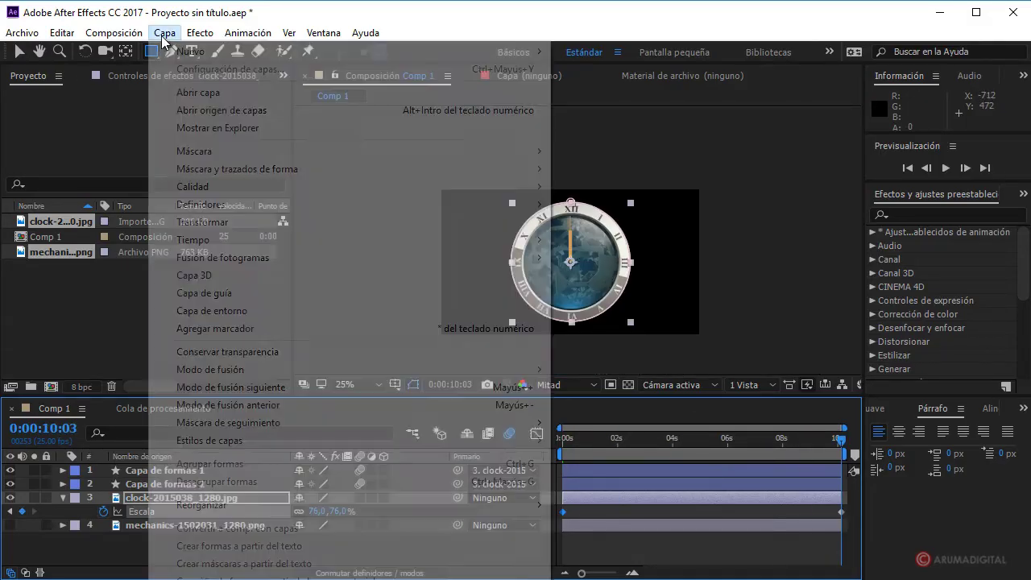
pyautogui.moveTo(182, 57)
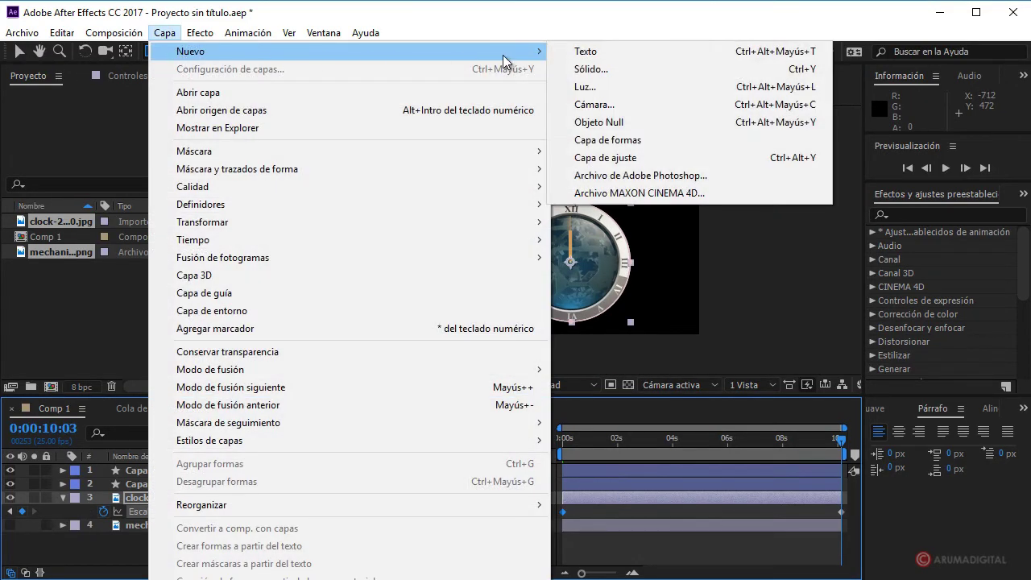
pyautogui.click(606, 69)
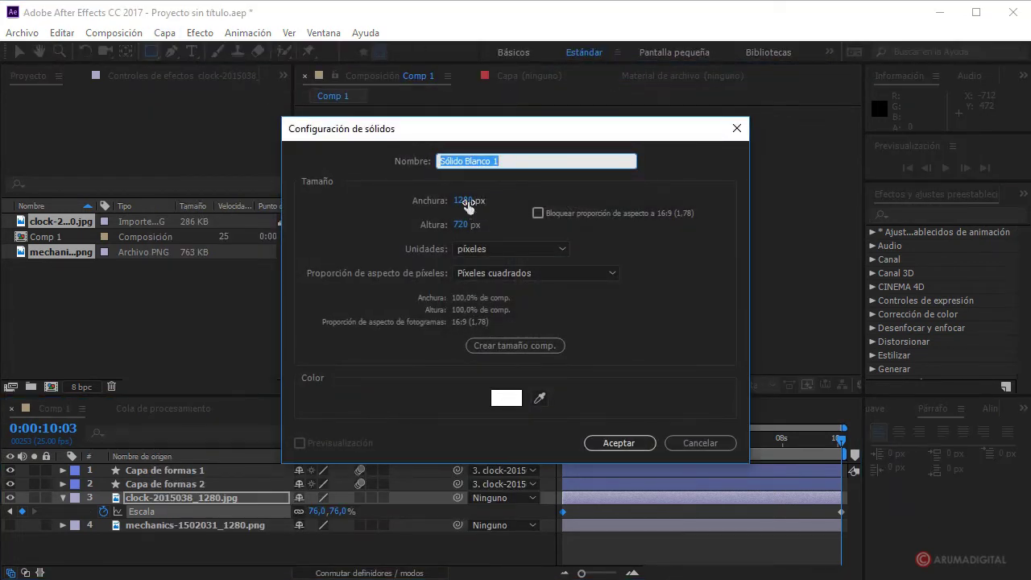
pyautogui.click(626, 444)
pyautogui.moveTo(178, 498); pyautogui.dragTo(179, 525)
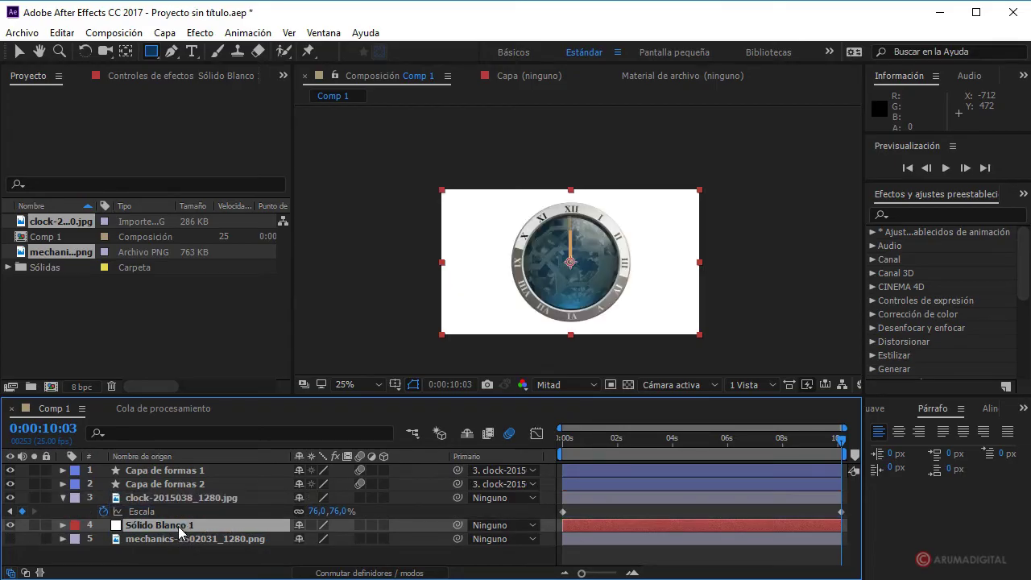
# Find 'cc part' among the effects and apply CC Particle World to the white solid.
pyautogui.click(918, 214)
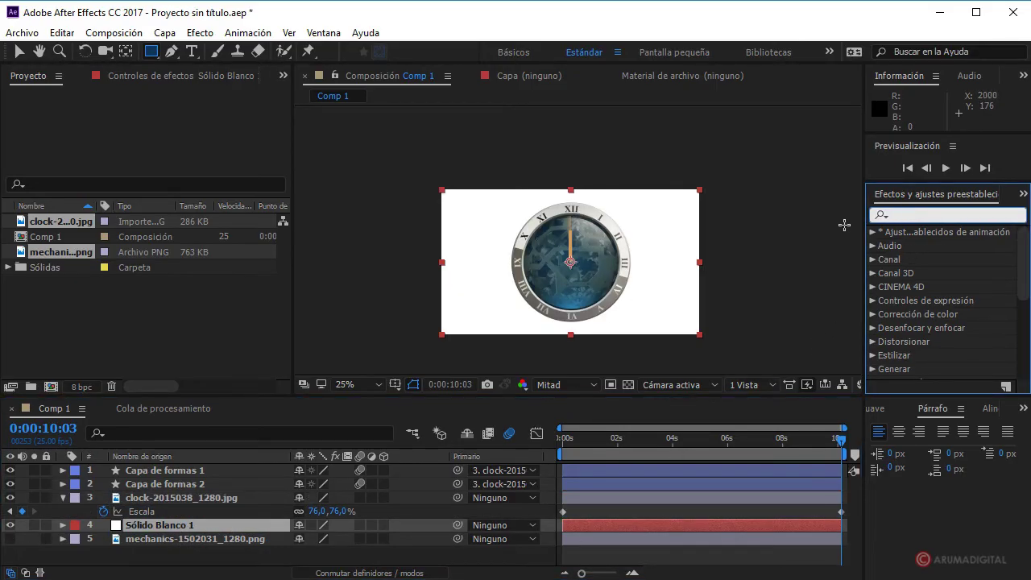
pyautogui.write('cc part')
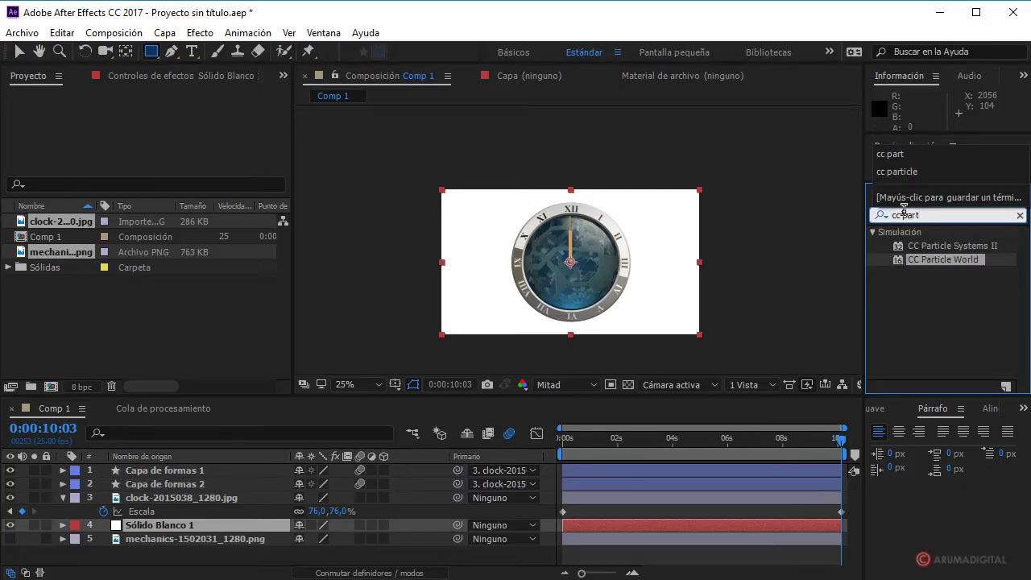
pyautogui.moveTo(980, 264); pyautogui.dragTo(688, 276)
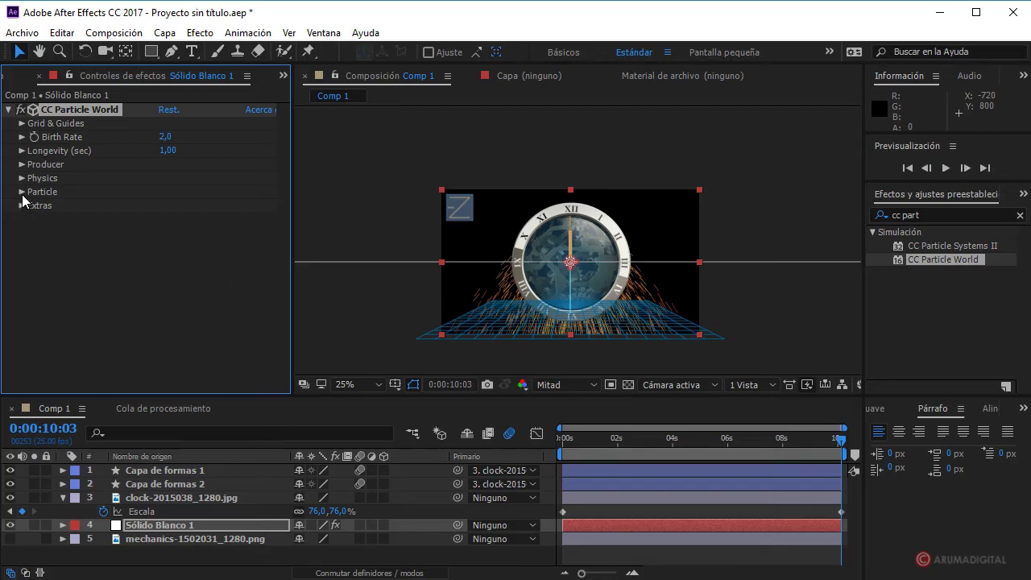
# Set CC Particle World's Particle Type to Textured Disc.
pyautogui.click(21, 193)
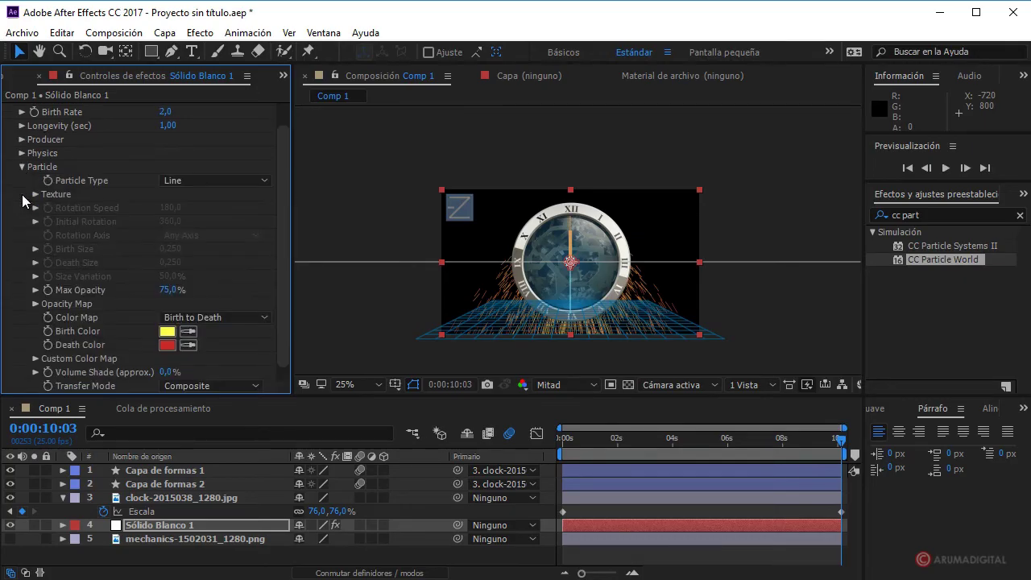
pyautogui.click(194, 181)
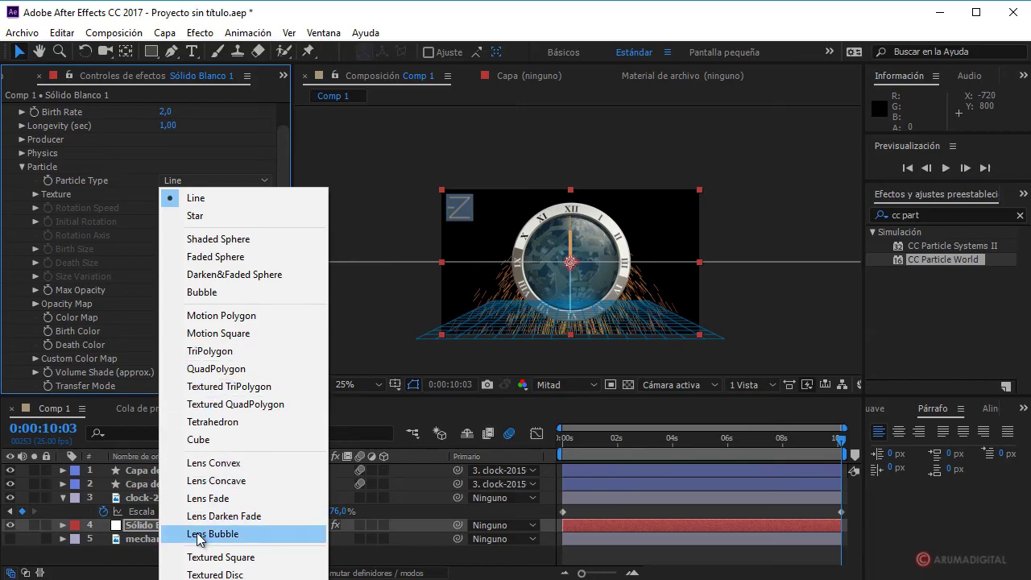
pyautogui.click(215, 574)
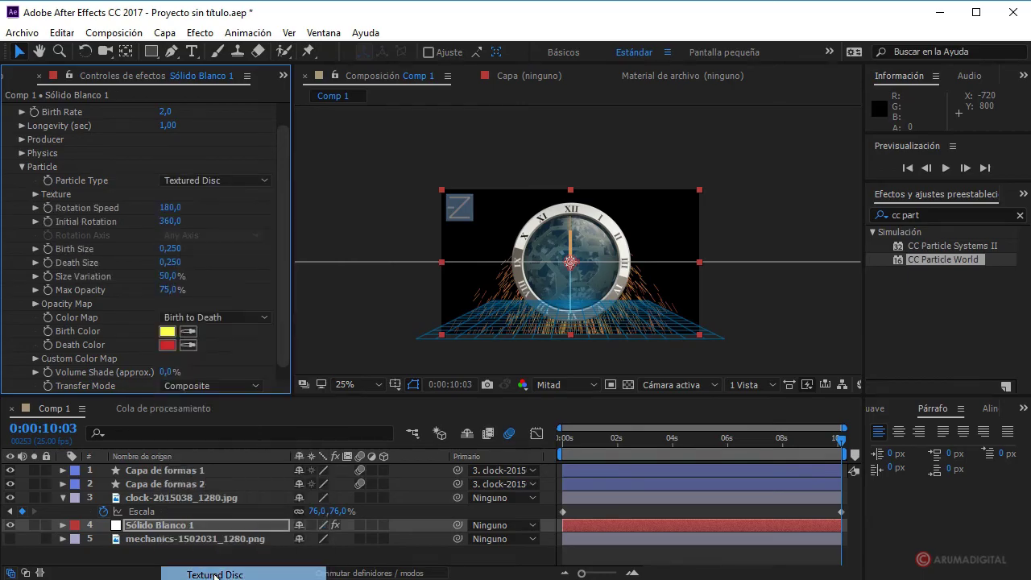
# Use the mechanics-1502031_1280.png gear layer as the particle Texture Layer.
pyautogui.click(35, 194)
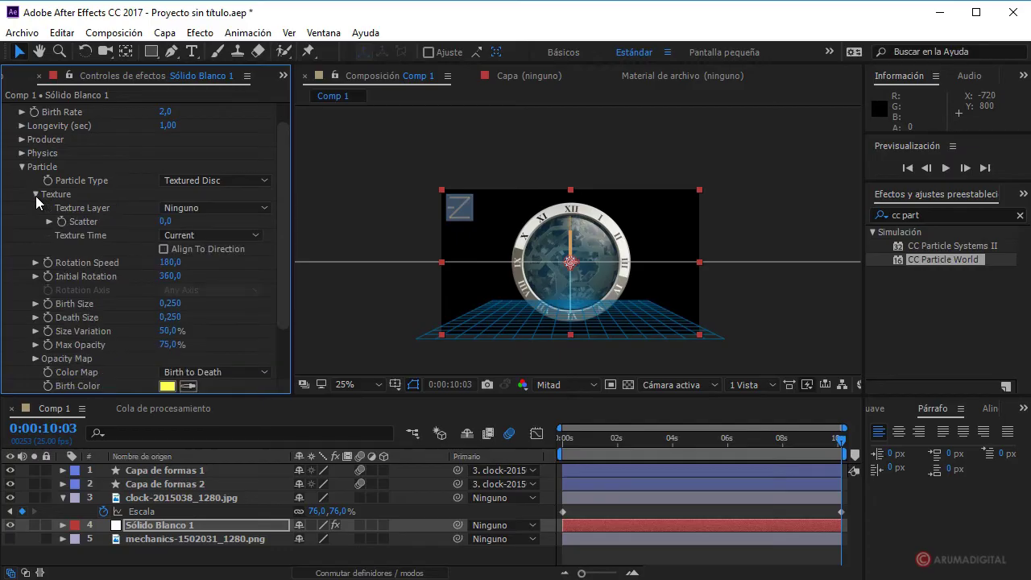
pyautogui.click(205, 209)
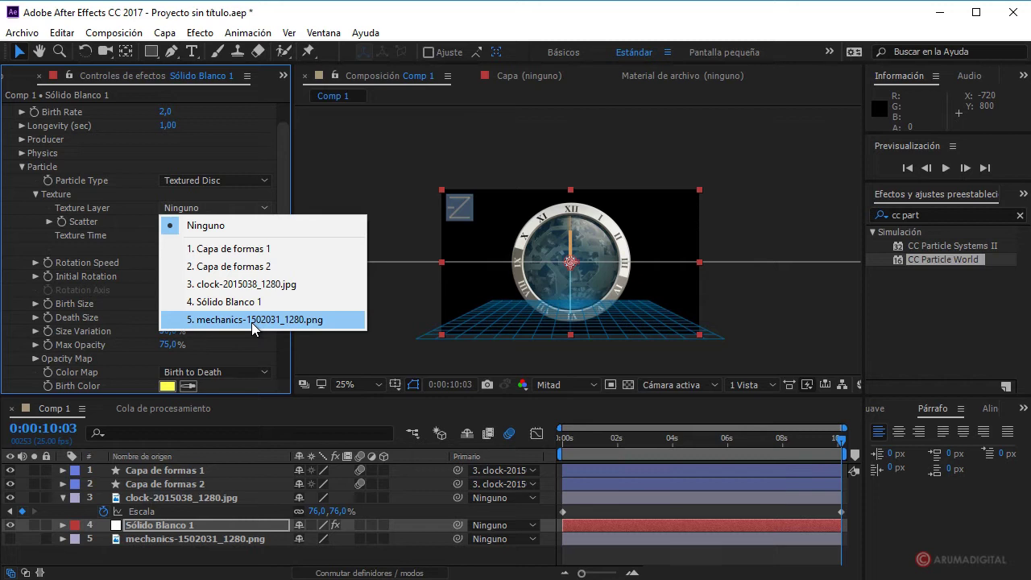
pyautogui.click(254, 320)
pyautogui.press('.')
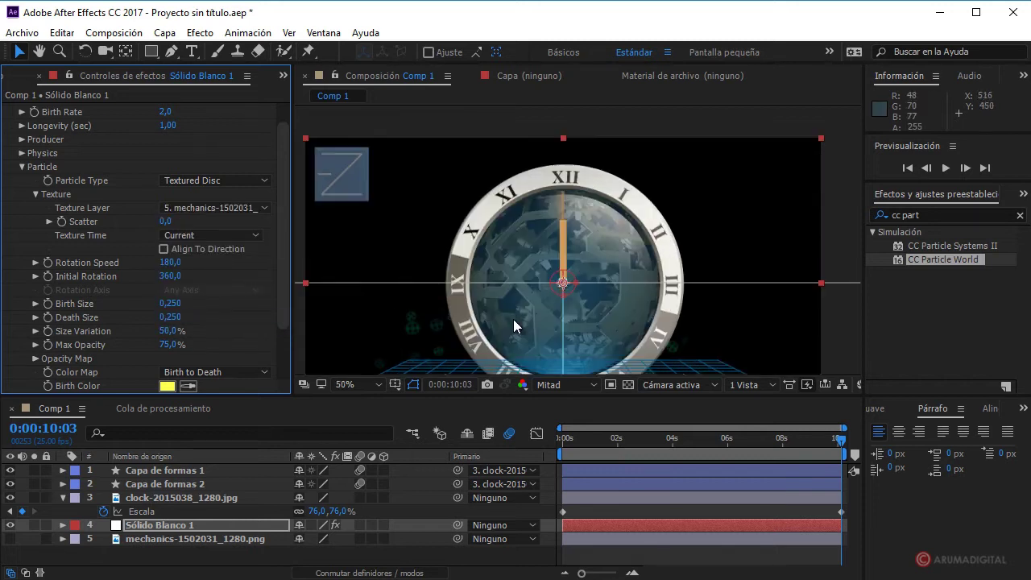
pyautogui.press(',')
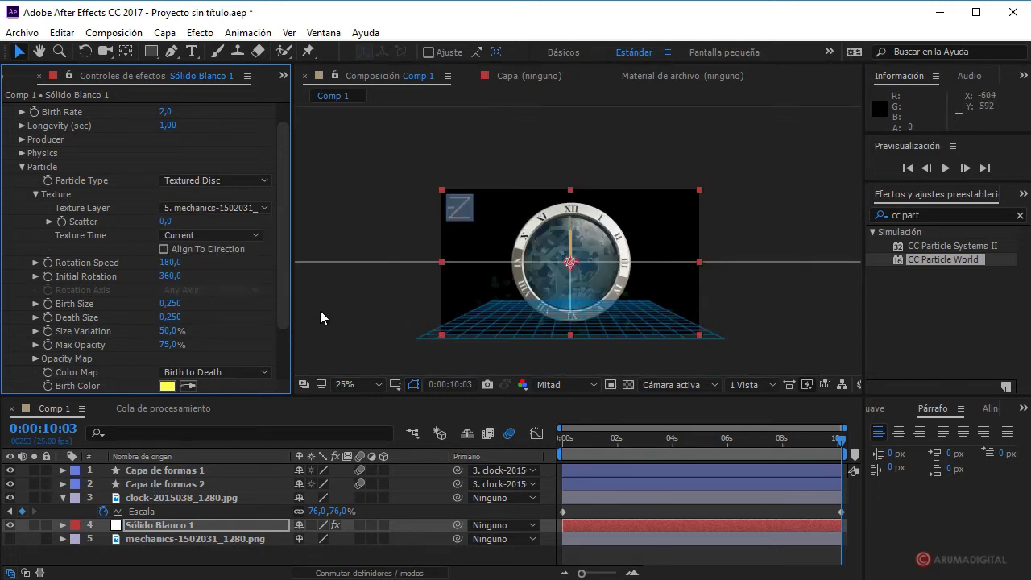
pyautogui.click(344, 283)
pyautogui.press('.')
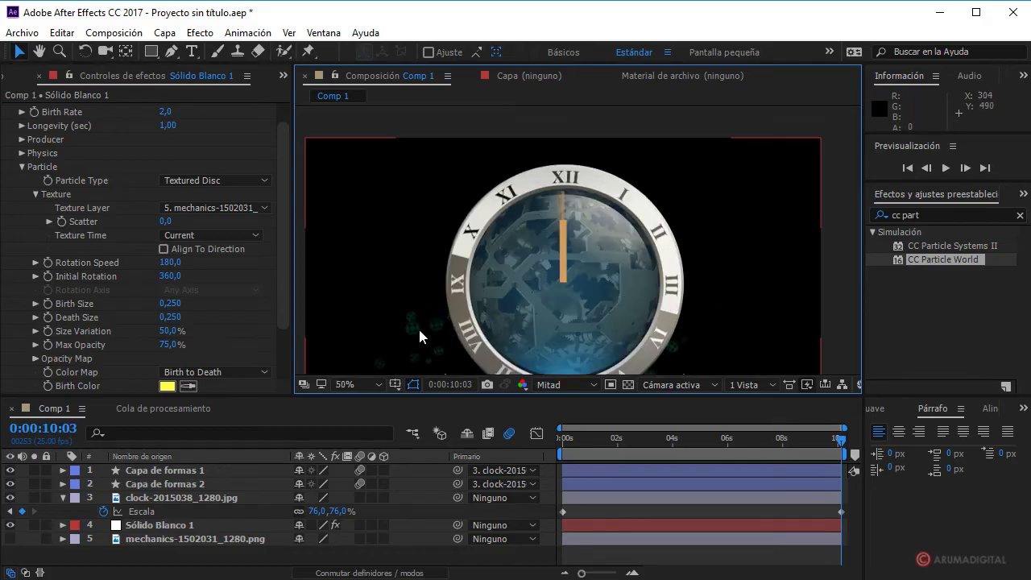
pyautogui.scroll(2, 144, 150)
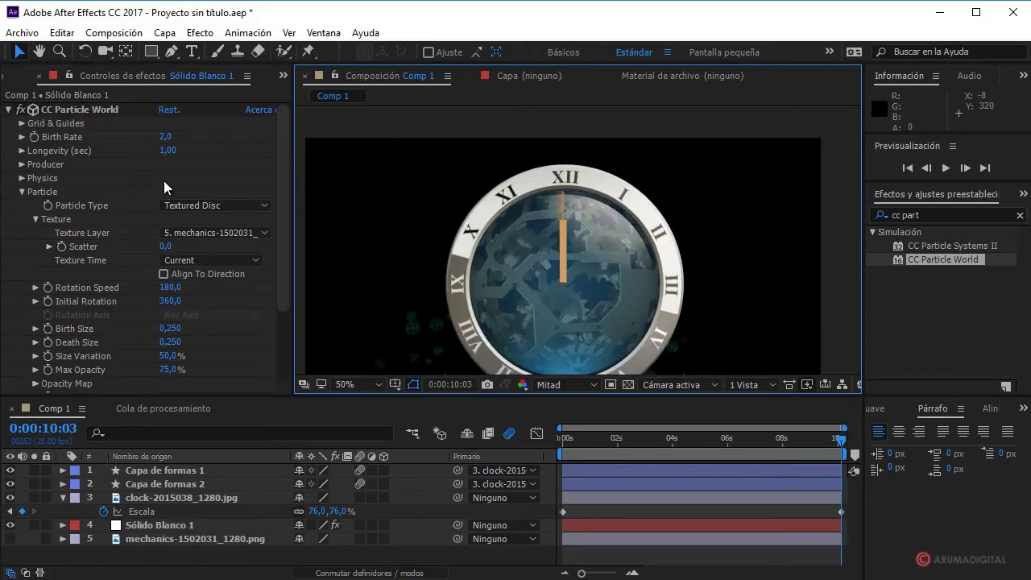
# Set Longevity 3,70 and Birth Rate 0,2, and widen Producer radii to X 0,515, Y 0,395.
pyautogui.moveTo(168, 153); pyautogui.dragTo(162, 158)
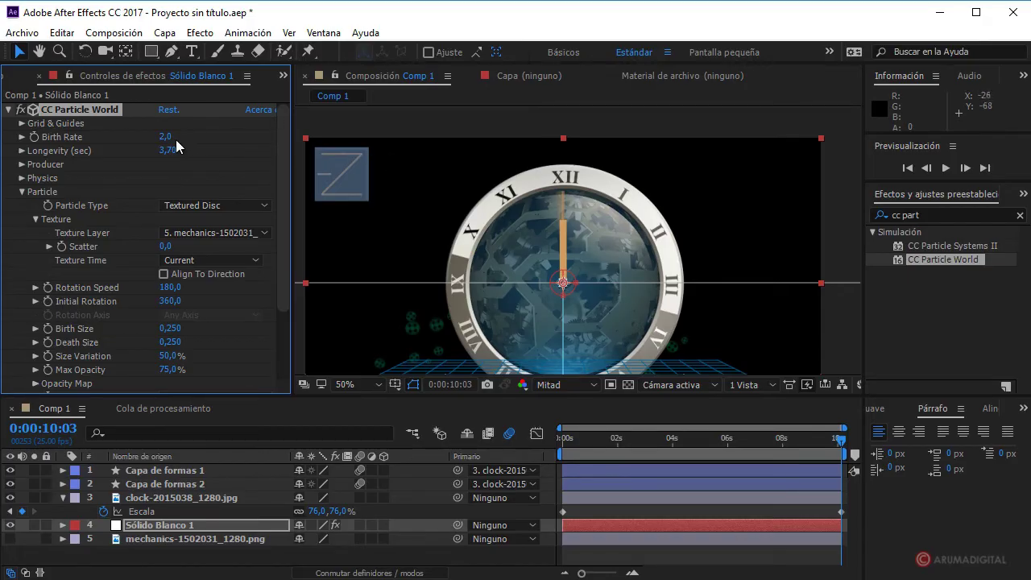
pyautogui.moveTo(166, 137); pyautogui.dragTo(153, 137)
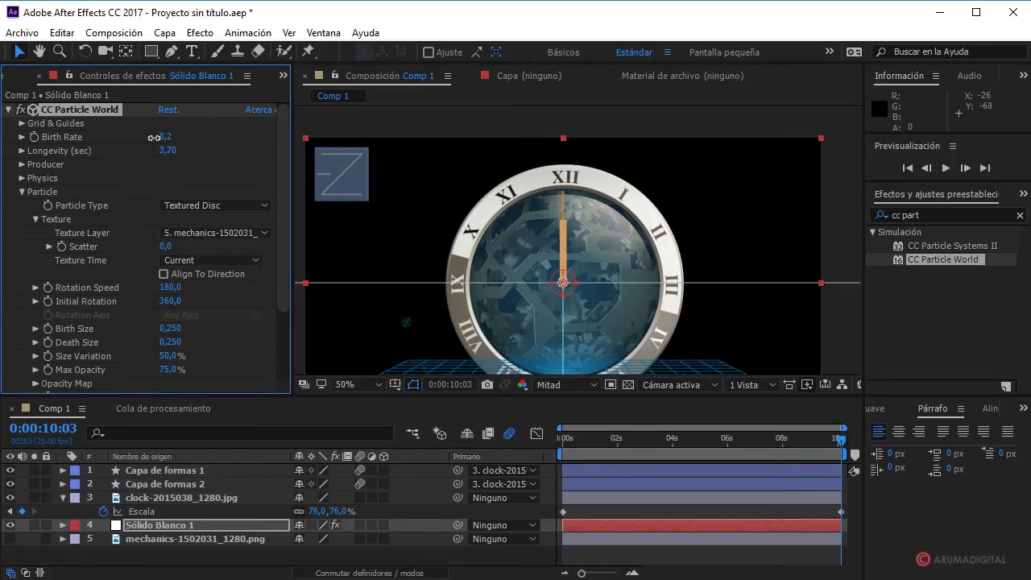
pyautogui.scroll(-3, 143, 207)
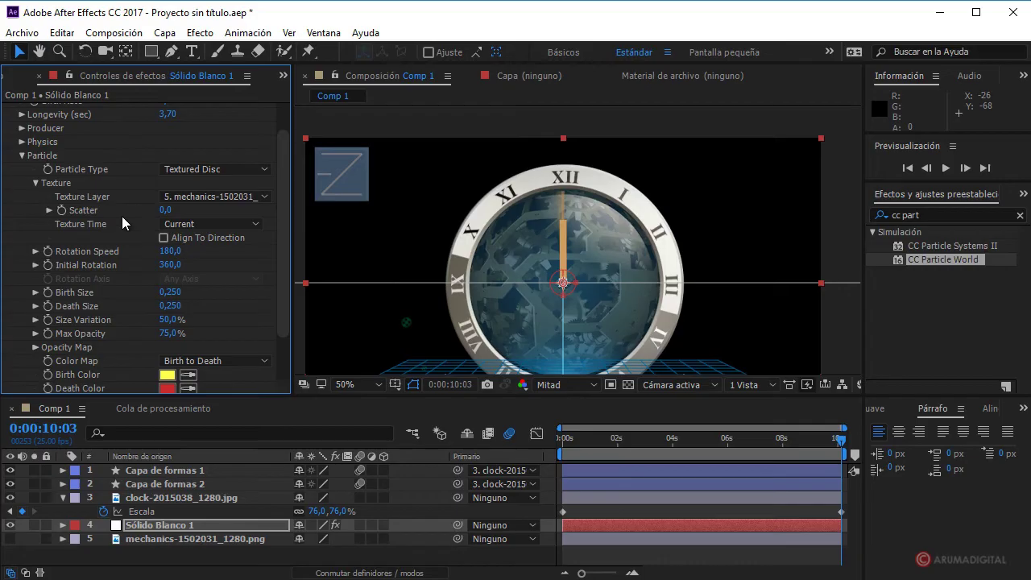
pyautogui.click(22, 128)
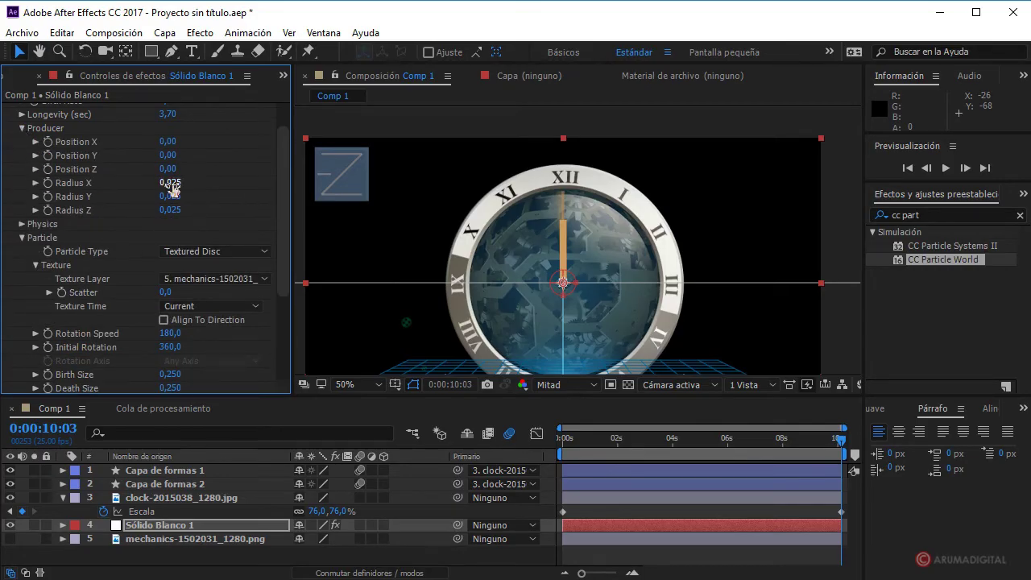
pyautogui.moveTo(170, 182)
pyautogui.mouseDown()
pyautogui.moveTo(219, 191)
pyautogui.moveTo(200, 197)
pyautogui.mouseUp()
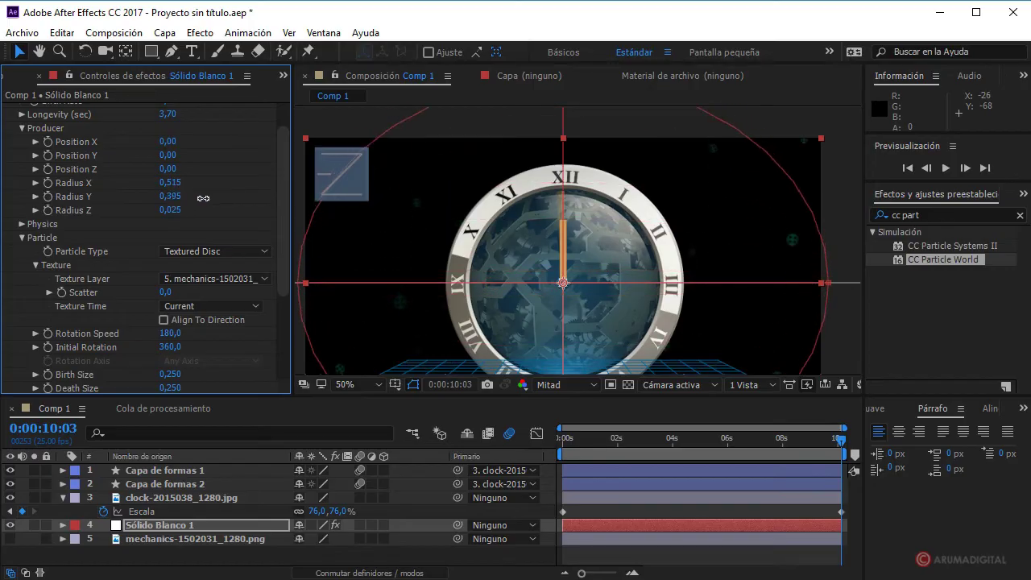
pyautogui.scroll(-2, 164, 221)
pyautogui.scroll(-2, 141, 222)
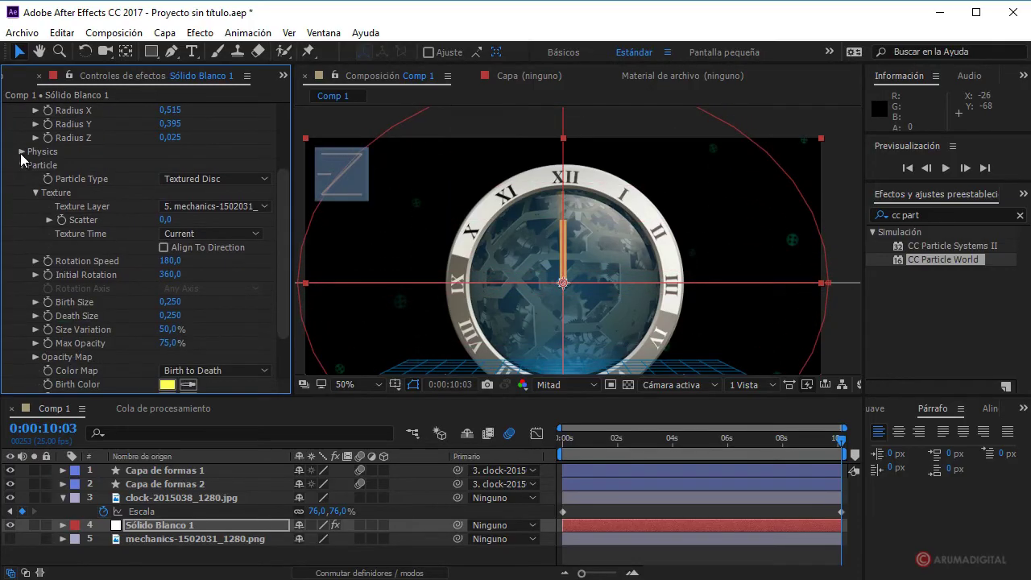
# Set Physics Velocity to 0,02, Gravity to 0, Extra to 0,29 and Extra Angle to 140°.
pyautogui.click(22, 152)
pyautogui.click(167, 180)
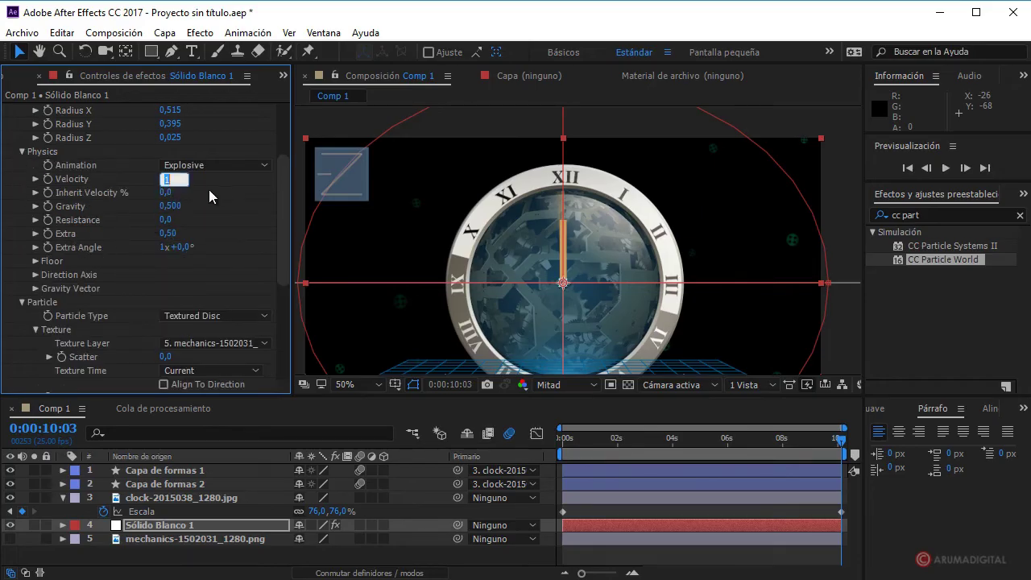
pyautogui.write('0,43')
pyautogui.press('Return')
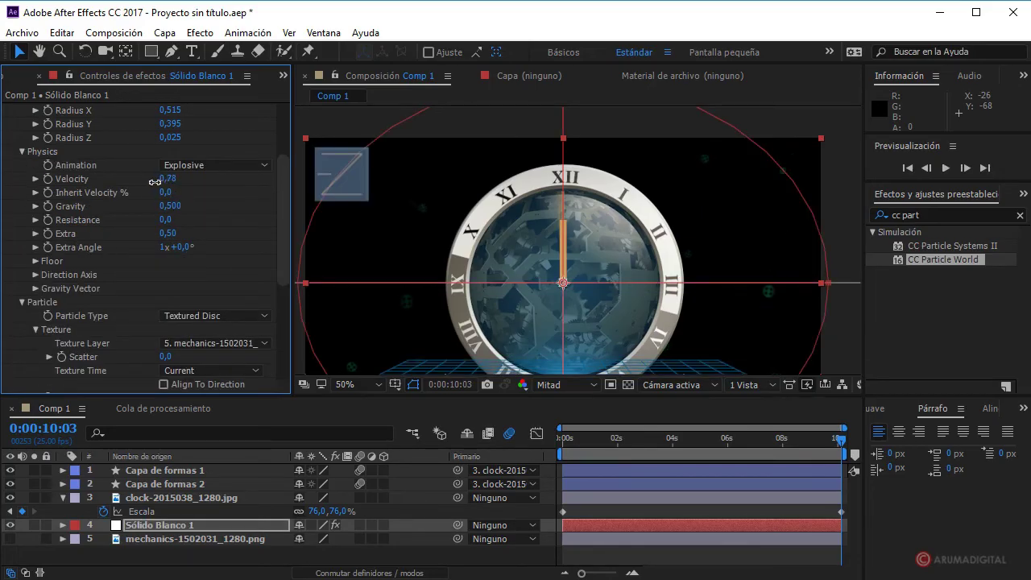
pyautogui.moveTo(126, 186)
pyautogui.mouseDown()
pyautogui.moveTo(79, 186)
pyautogui.moveTo(100, 189)
pyautogui.mouseUp()
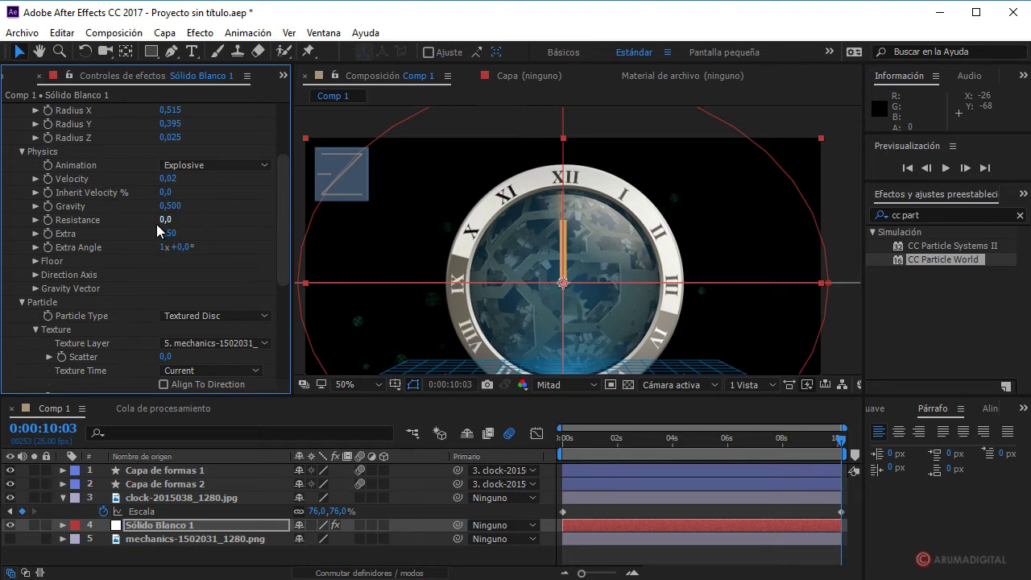
pyautogui.click(170, 206)
pyautogui.write('0')
pyautogui.press('Return')
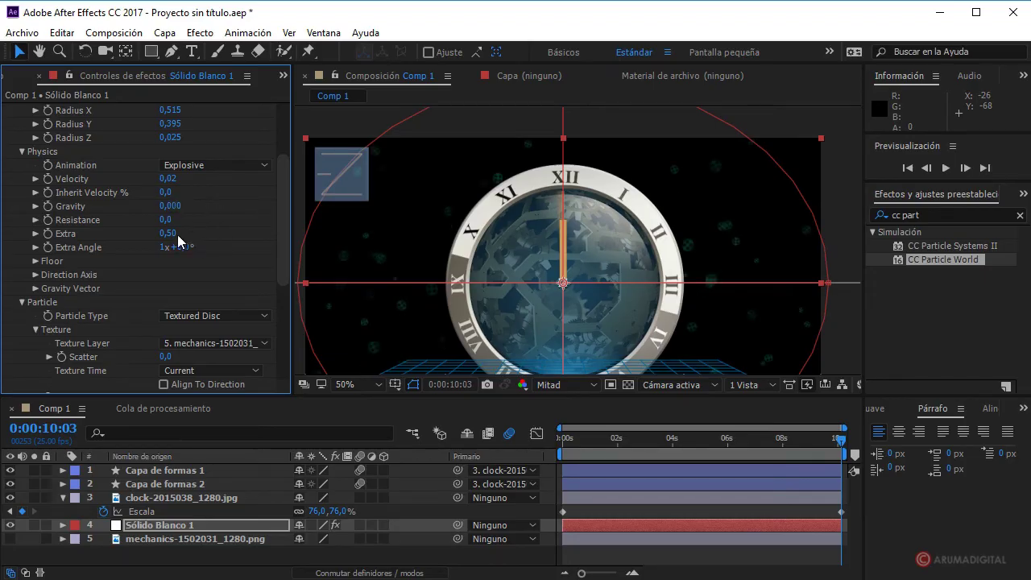
pyautogui.scroll(-1, 217, 246)
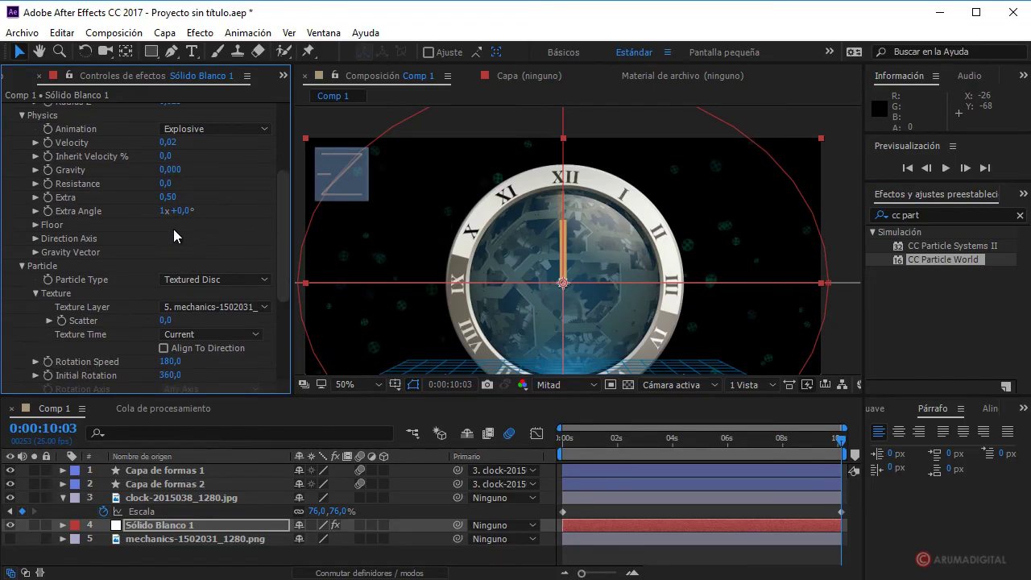
pyautogui.moveTo(166, 196)
pyautogui.mouseDown()
pyautogui.moveTo(147, 198)
pyautogui.moveTo(151, 211)
pyautogui.moveTo(96, 215)
pyautogui.mouseUp()
# Enlarge the gear particles to Birth Size 0,760 and Death Size 2,980.
pyautogui.scroll(-3, 155, 235)
pyautogui.scroll(-3, 125, 265)
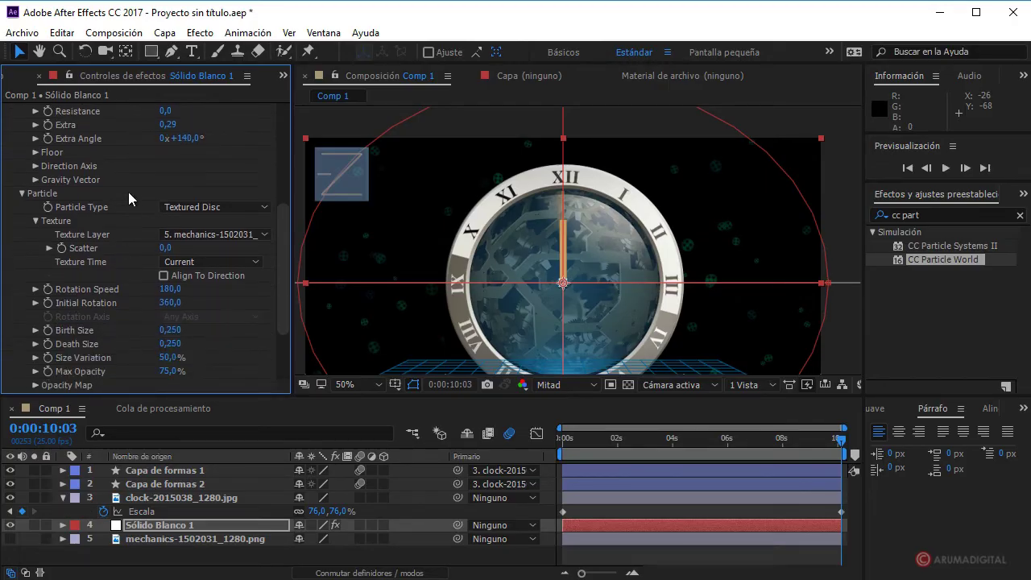
pyautogui.scroll(-3, 127, 258)
pyautogui.scroll(-3, 138, 242)
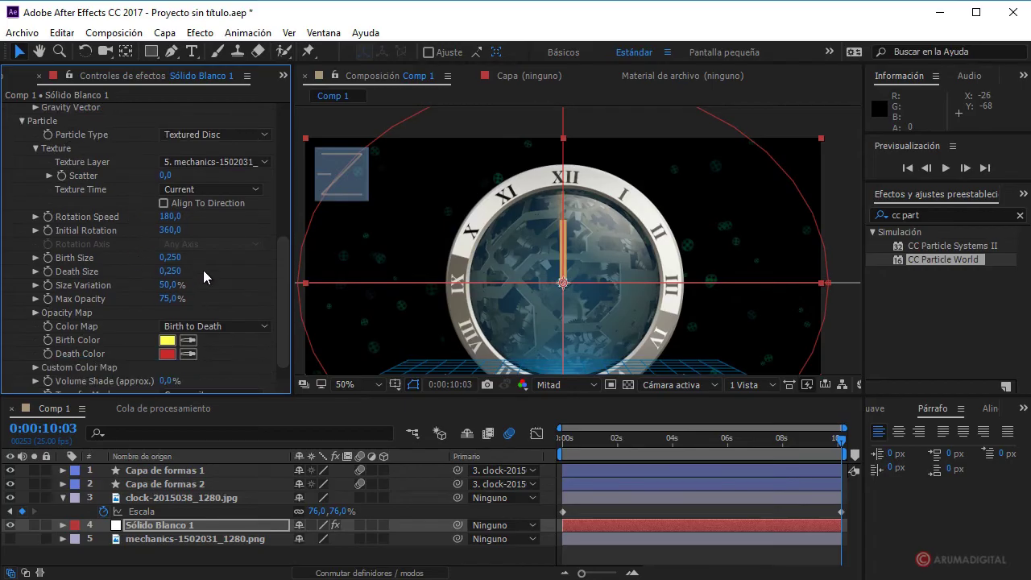
pyautogui.moveTo(578, 439); pyautogui.dragTo(734, 441)
pyautogui.moveTo(166, 272); pyautogui.dragTo(326, 276)
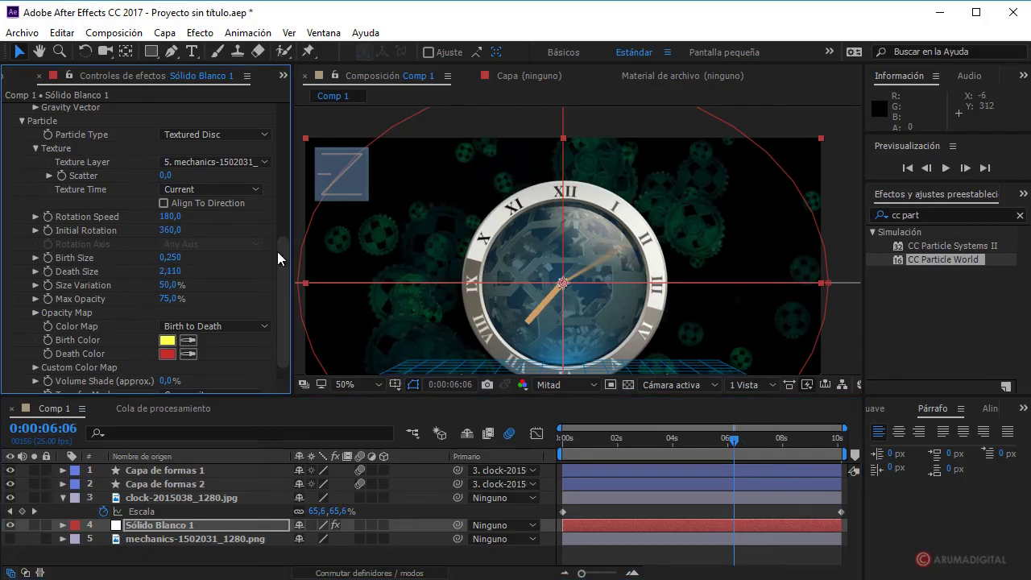
pyautogui.moveTo(170, 258); pyautogui.dragTo(242, 271)
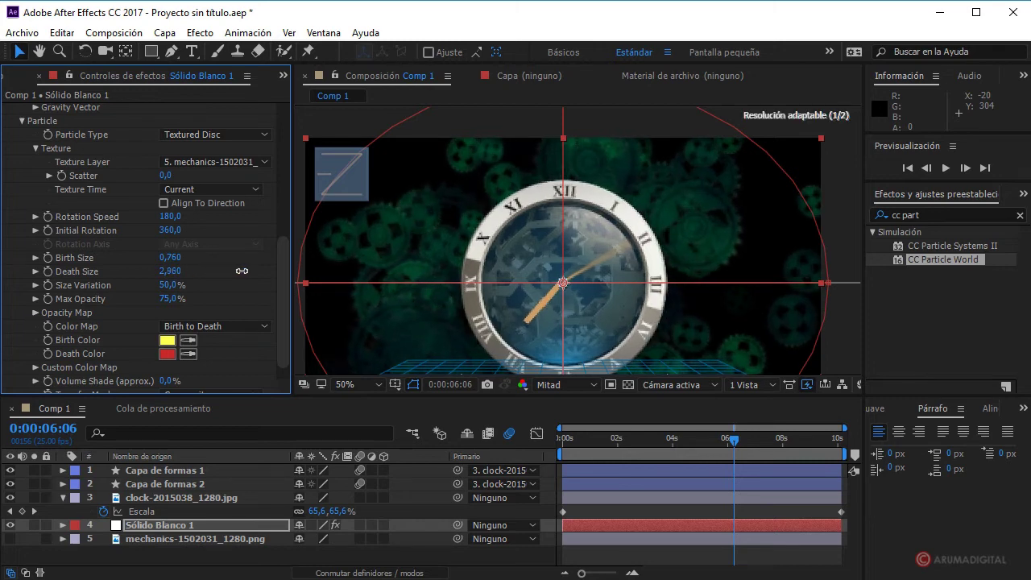
# Widen the Producer radii to X 0,765 and Y 0,545.
pyautogui.scroll(-1, 234, 276)
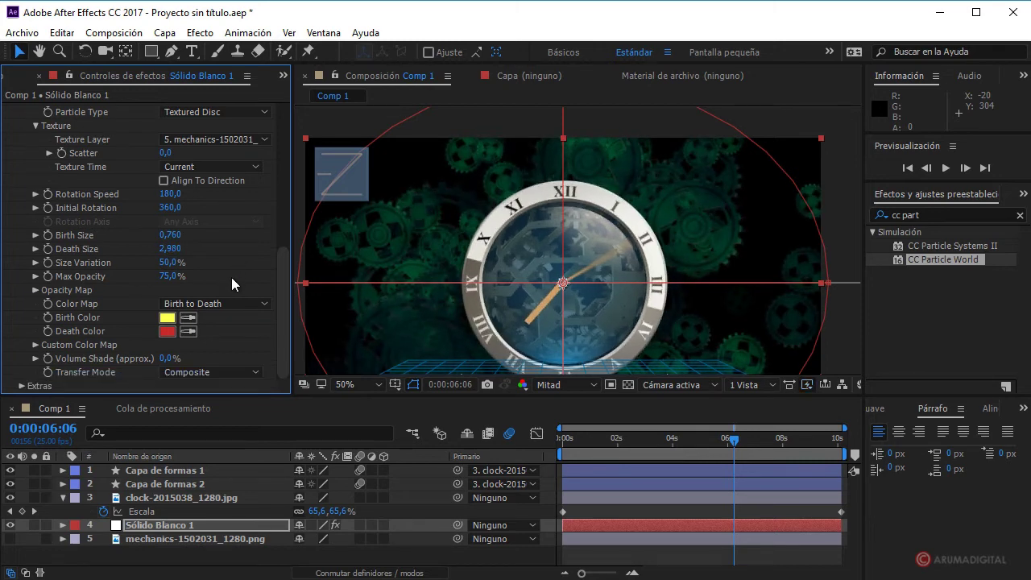
pyautogui.scroll(5, 225, 269)
pyautogui.scroll(3, 216, 233)
pyautogui.scroll(6, 201, 200)
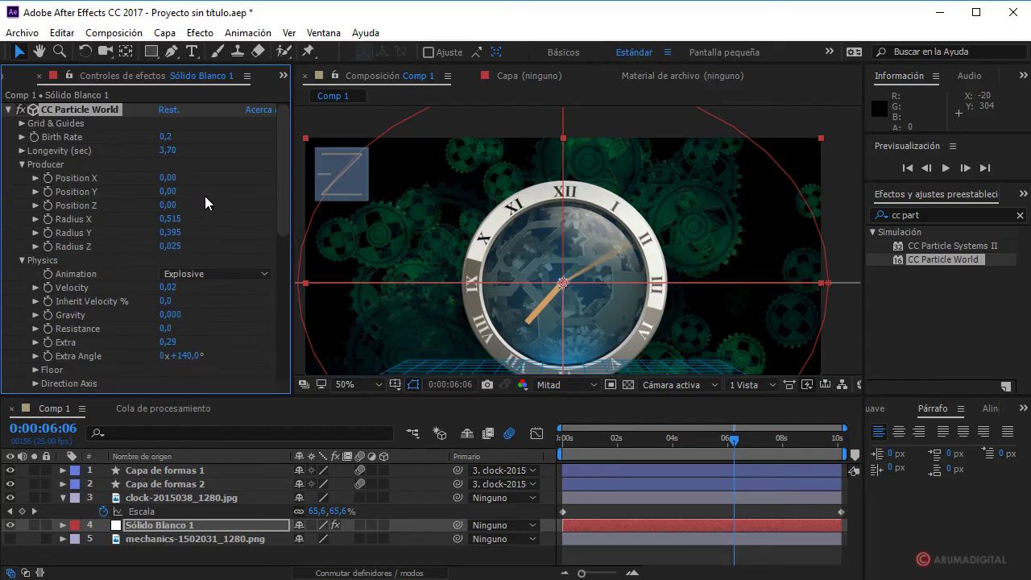
pyautogui.moveTo(170, 234); pyautogui.dragTo(185, 233)
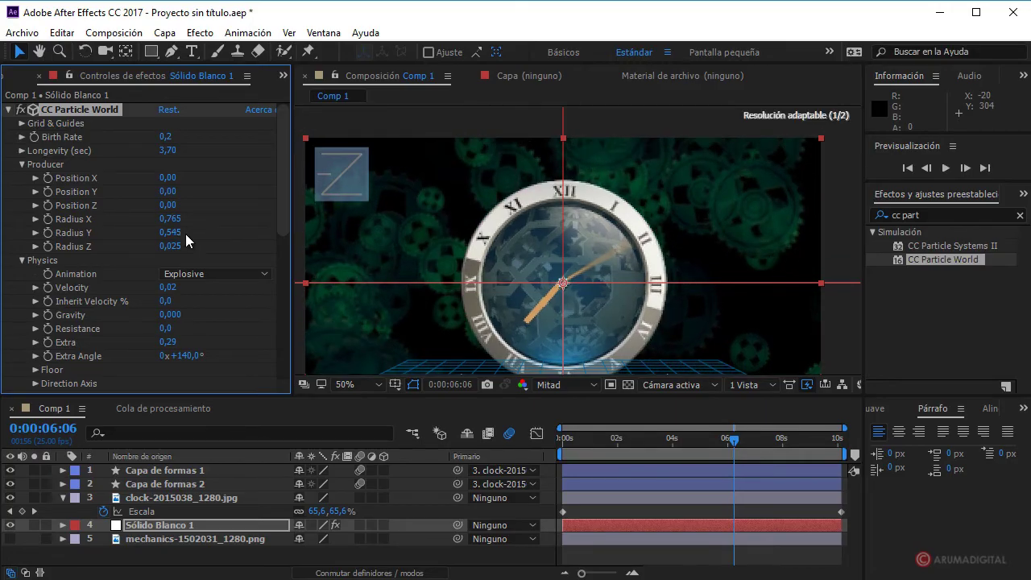
# Set the particles' Volume Shade to 71%.
pyautogui.scroll(-1, 205, 277)
pyautogui.scroll(-3, 204, 277)
pyautogui.scroll(-2, 205, 277)
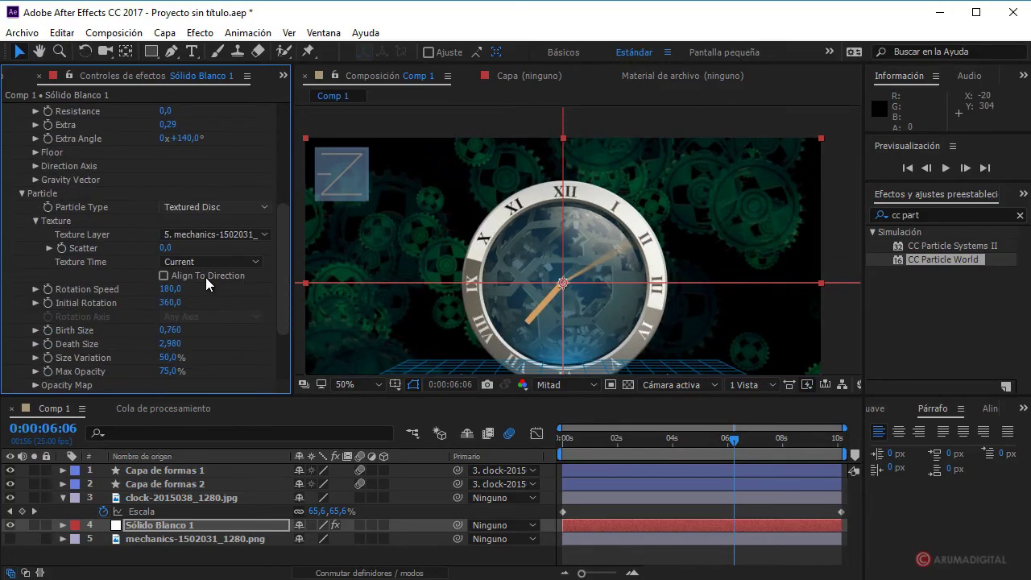
pyautogui.scroll(-2, 165, 298)
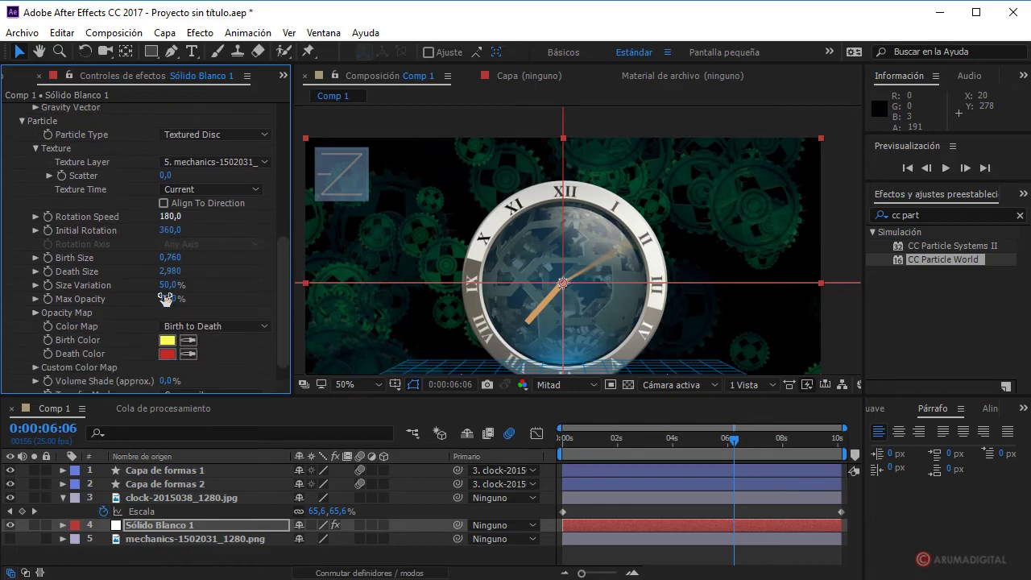
pyautogui.scroll(-1, 165, 298)
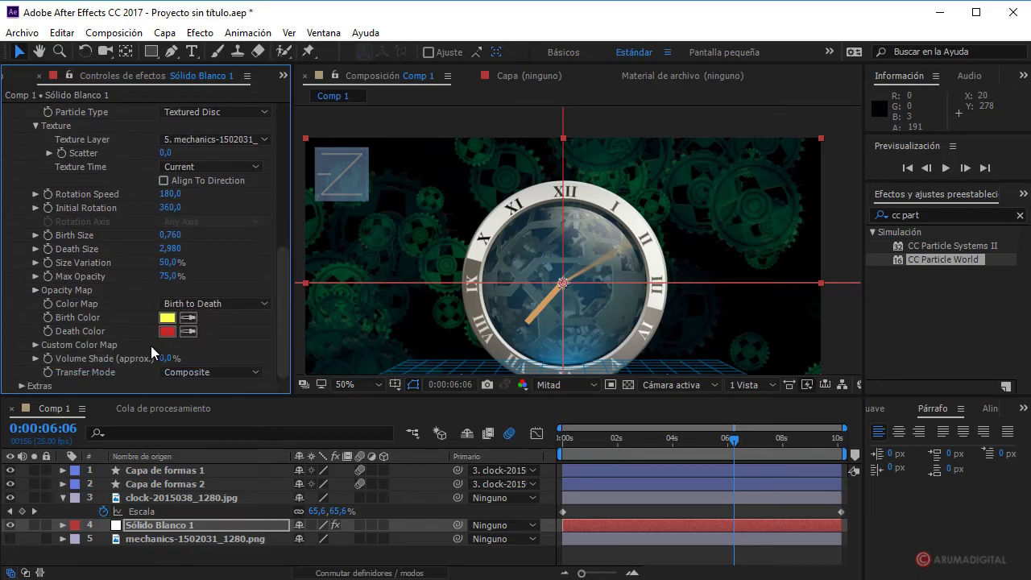
pyautogui.moveTo(165, 358); pyautogui.dragTo(237, 353)
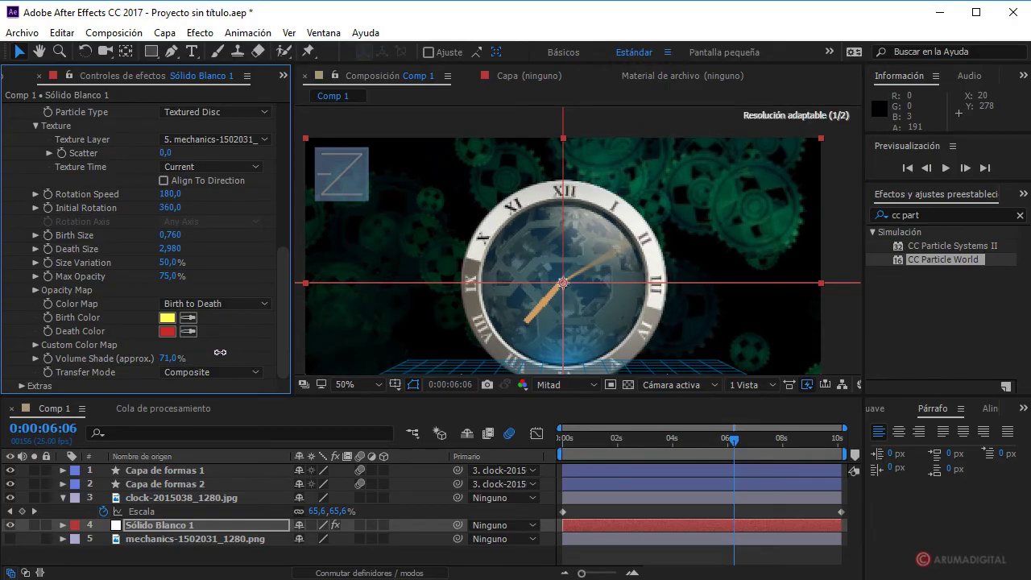
# Keep the pale C2C286 birth colour and change the death colour to muted pinkish-red B45B5B.
pyautogui.click(169, 318)
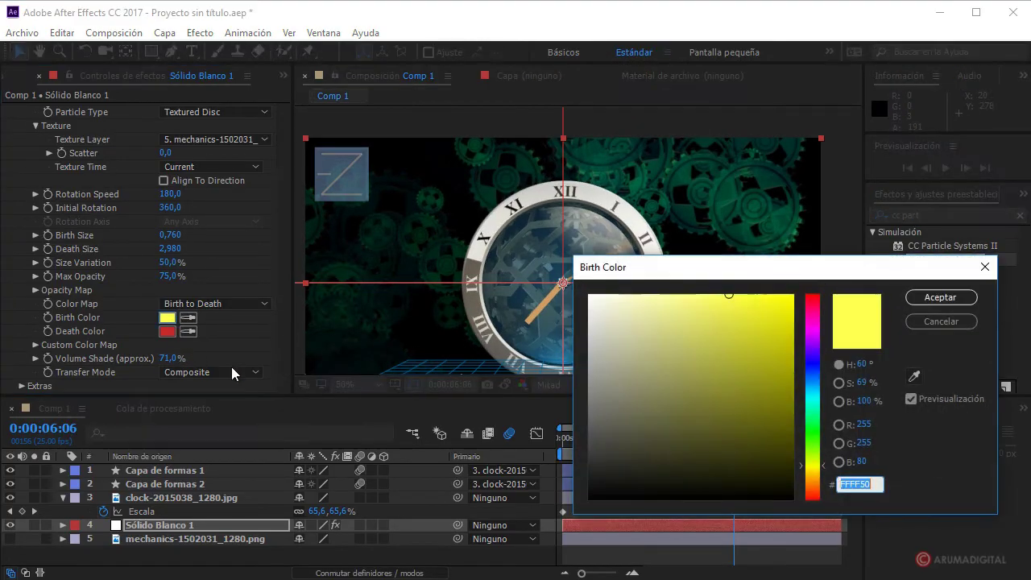
pyautogui.moveTo(681, 338); pyautogui.dragTo(651, 344)
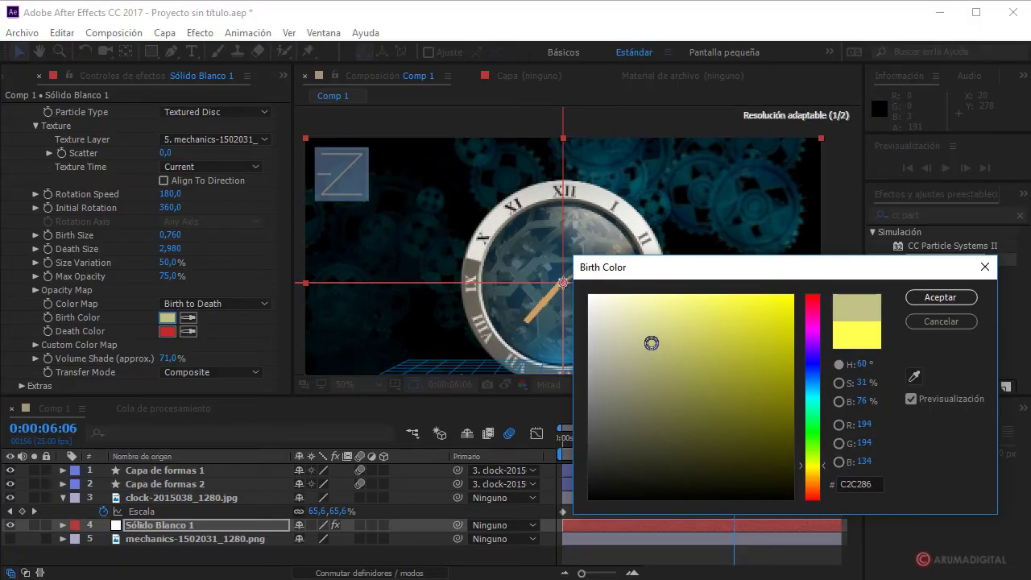
pyautogui.click(909, 297)
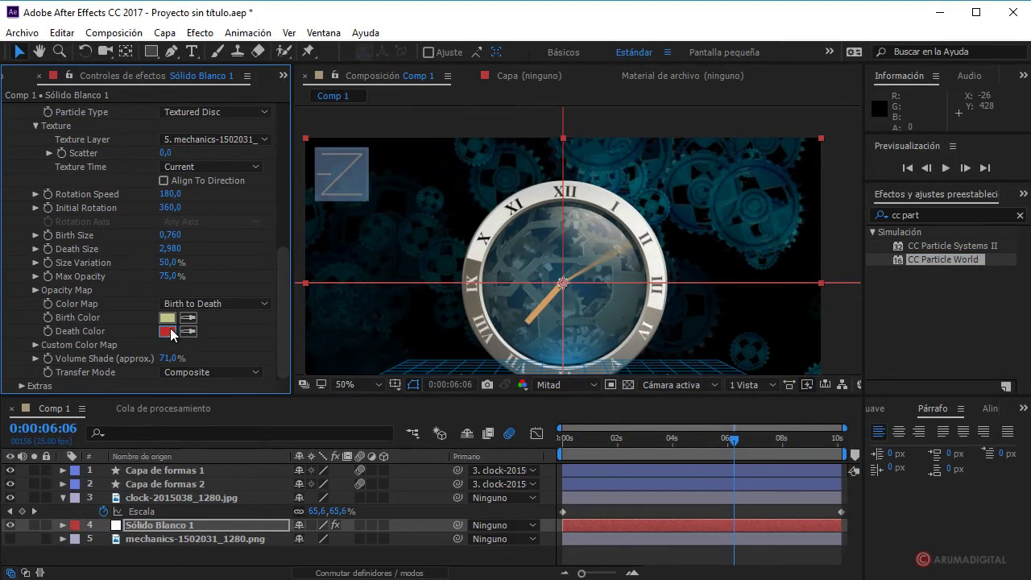
pyautogui.click(171, 335)
pyautogui.moveTo(653, 354)
pyautogui.mouseDown()
pyautogui.moveTo(679, 330)
pyautogui.moveTo(690, 355)
pyautogui.mouseUp()
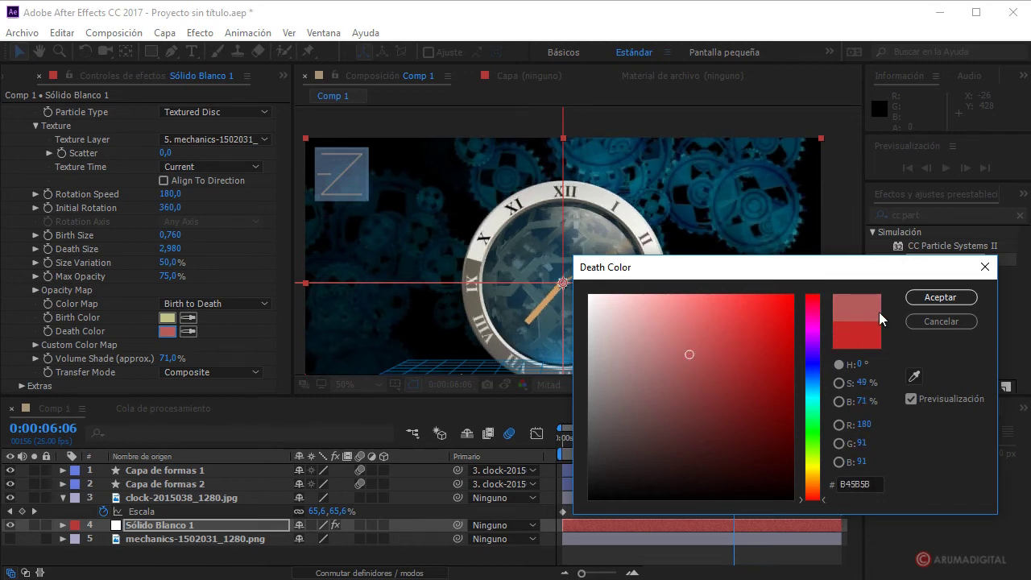
pyautogui.click(926, 300)
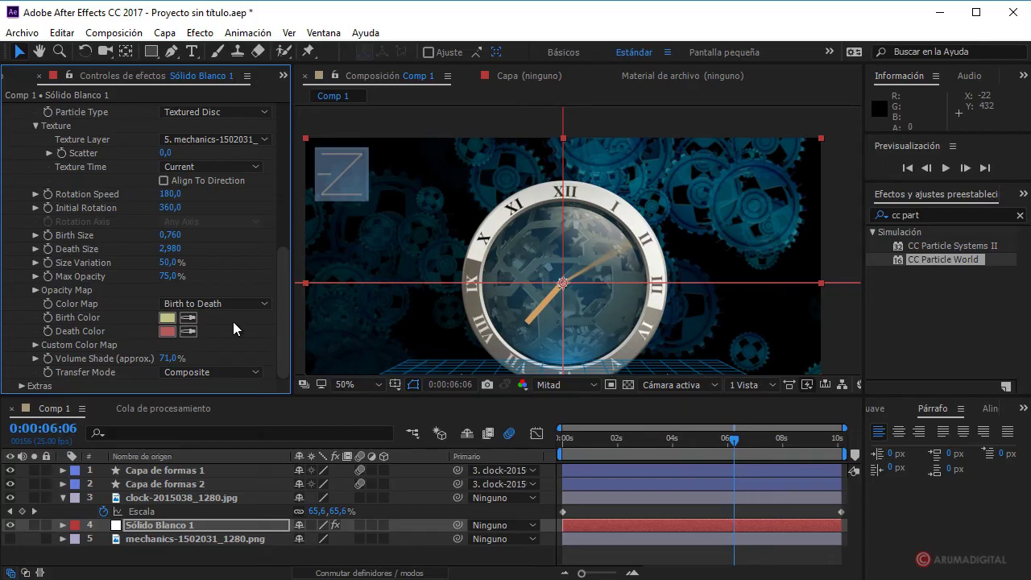
# Reveal Extras > Effect Camera and keyframe its FOV at 45 on the first frame.
pyautogui.click(22, 386)
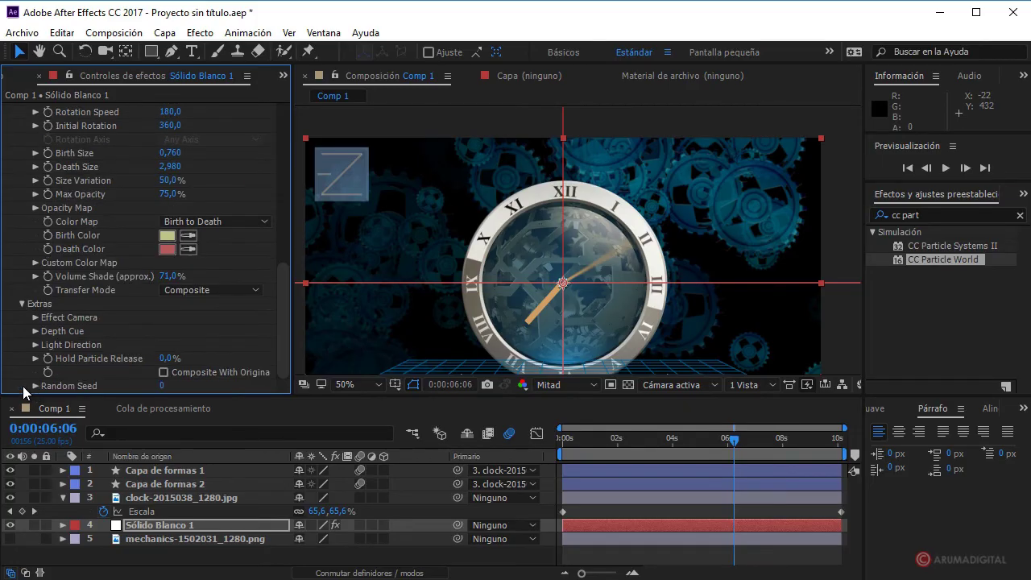
pyautogui.click(37, 318)
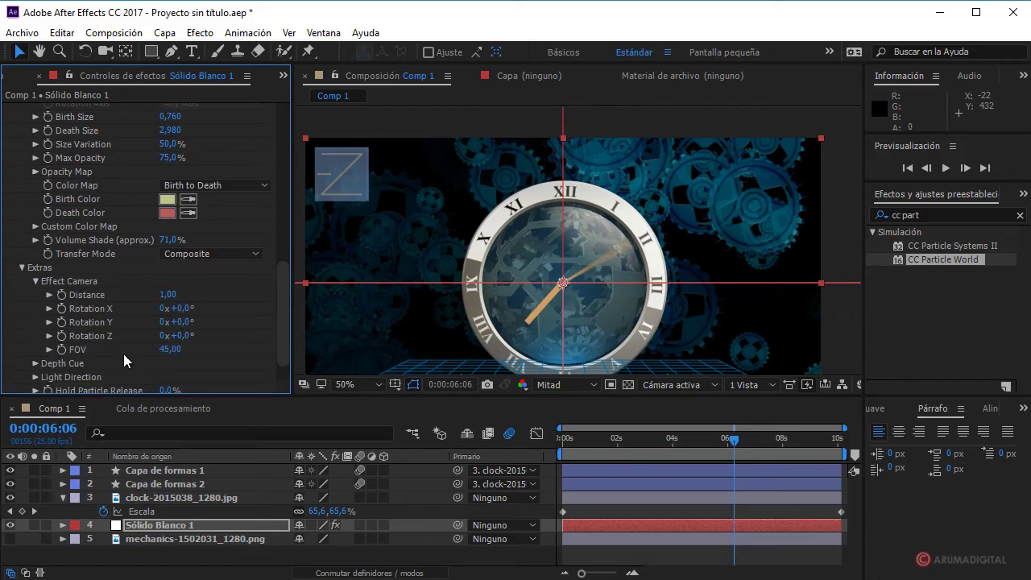
pyautogui.scroll(-2, 124, 355)
pyautogui.moveTo(649, 436); pyautogui.dragTo(550, 437)
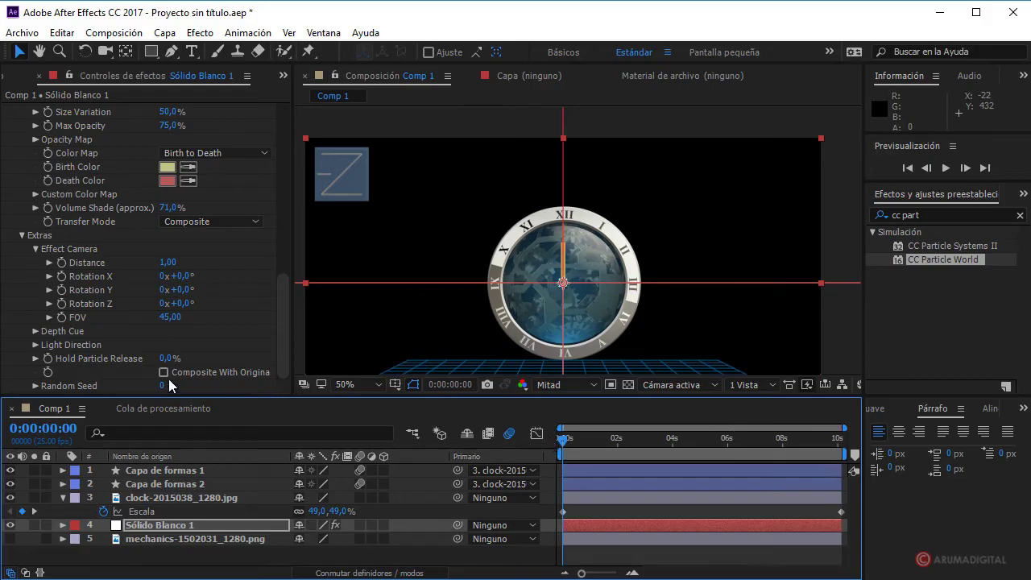
pyautogui.click(62, 318)
# Raise the camera FOV to about 159 at the comp's end.
pyautogui.moveTo(563, 450); pyautogui.dragTo(845, 456)
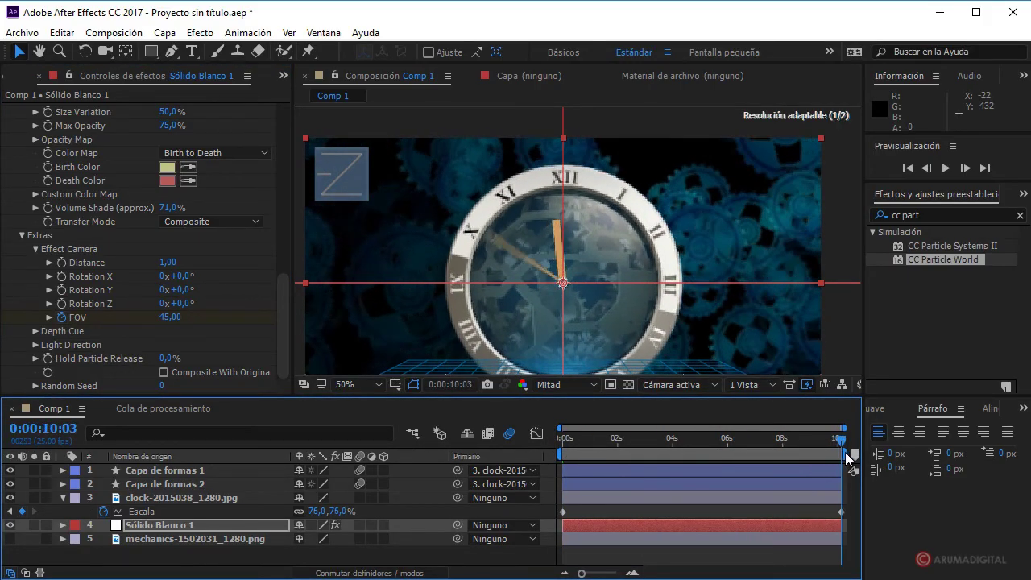
pyautogui.moveTo(170, 317); pyautogui.dragTo(715, 305)
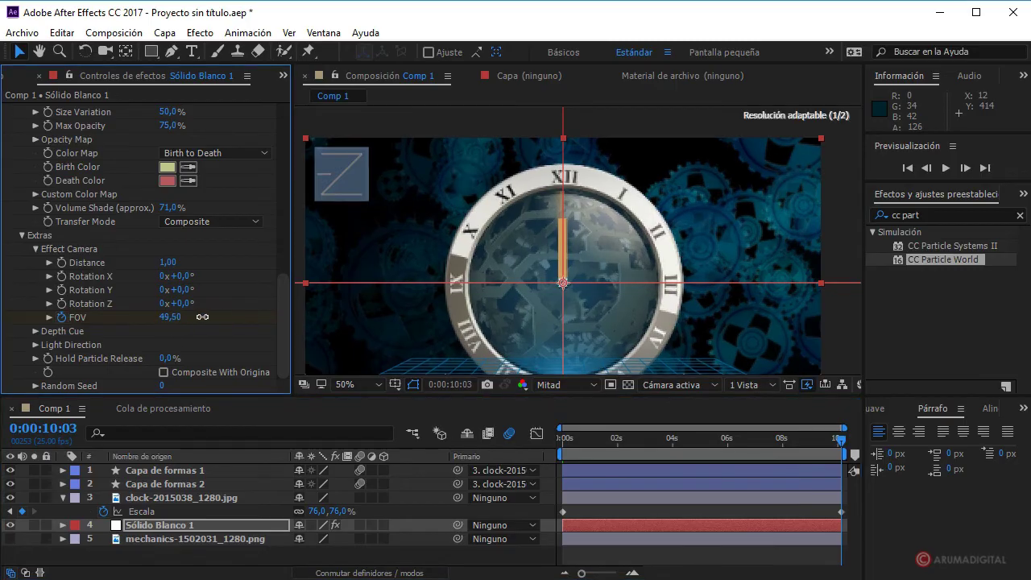
pyautogui.moveTo(871, 302); pyautogui.dragTo(234, 357)
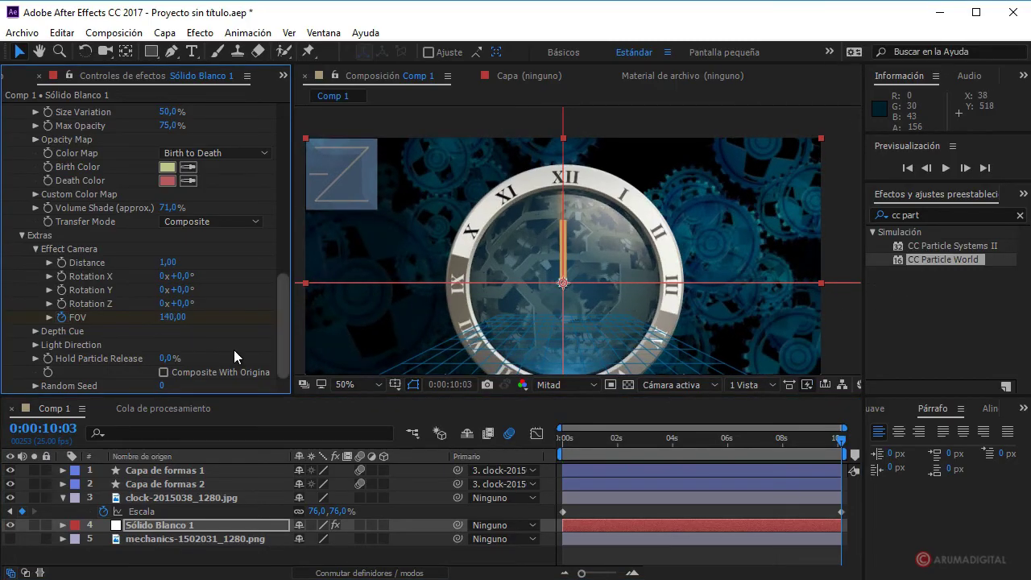
pyautogui.moveTo(176, 325); pyautogui.dragTo(368, 299)
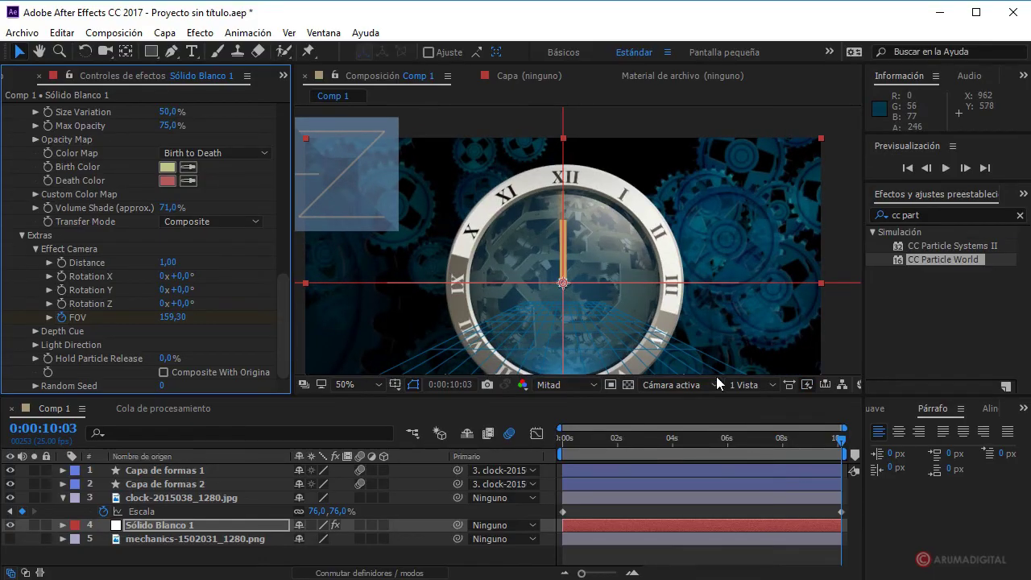
pyautogui.moveTo(816, 435)
pyautogui.mouseDown()
pyautogui.moveTo(585, 427)
pyautogui.moveTo(667, 424)
pyautogui.moveTo(400, 266)
pyautogui.mouseUp()
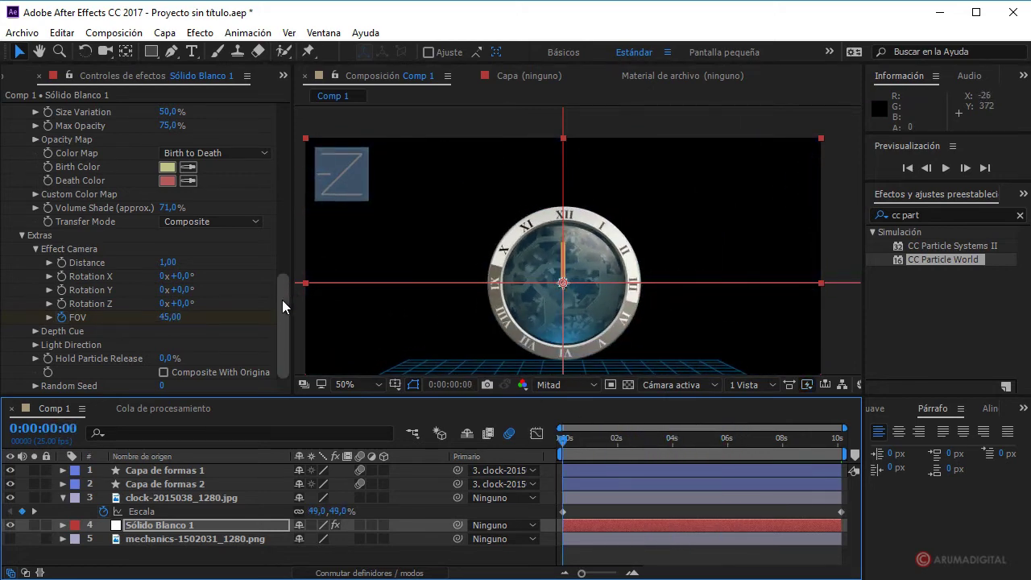
pyautogui.moveTo(283, 306); pyautogui.dragTo(149, 65)
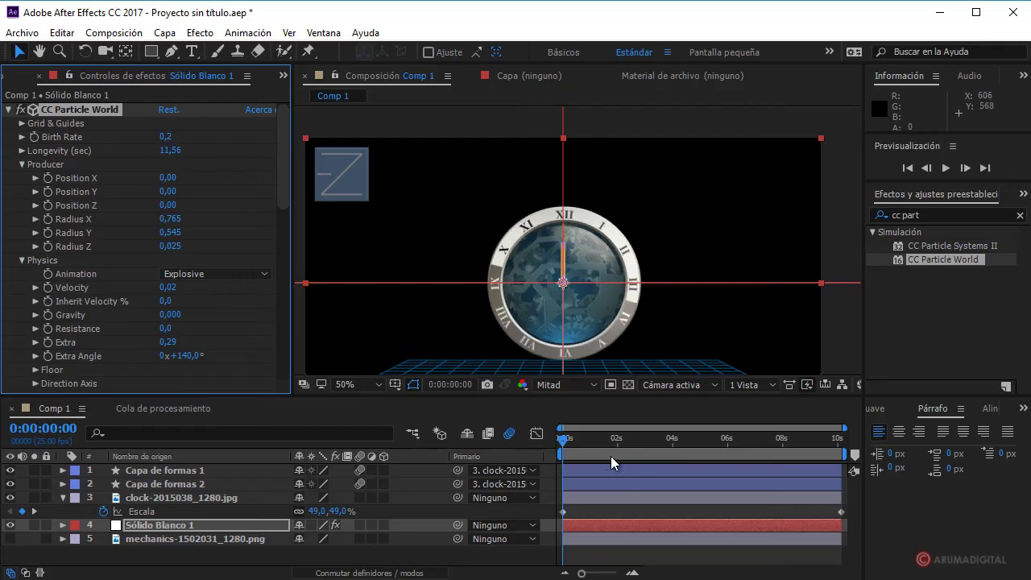
# Scrub and play back the gear particle animation, then return near the start and deselect.
pyautogui.moveTo(570, 444); pyautogui.dragTo(822, 439)
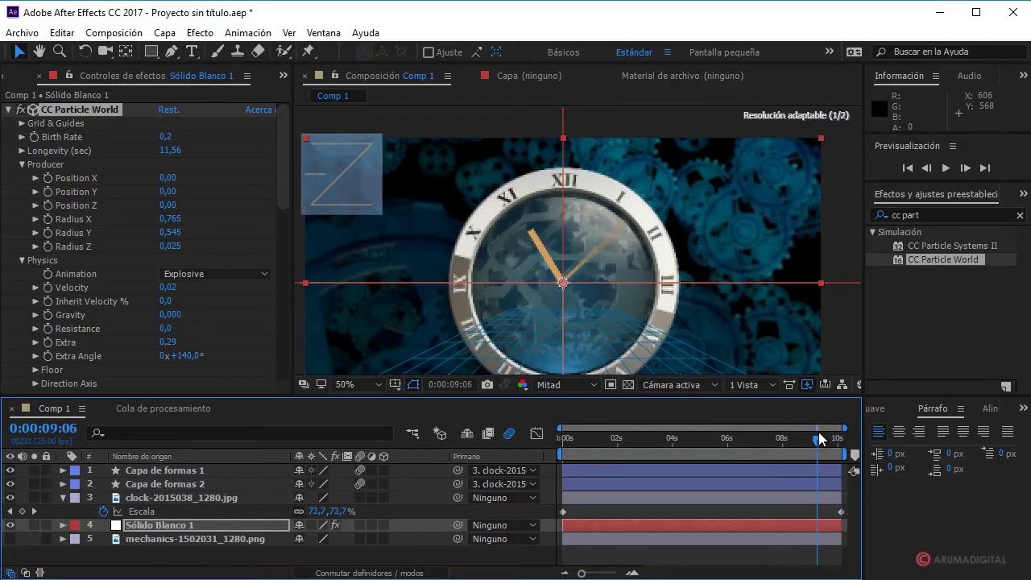
pyautogui.press('space')
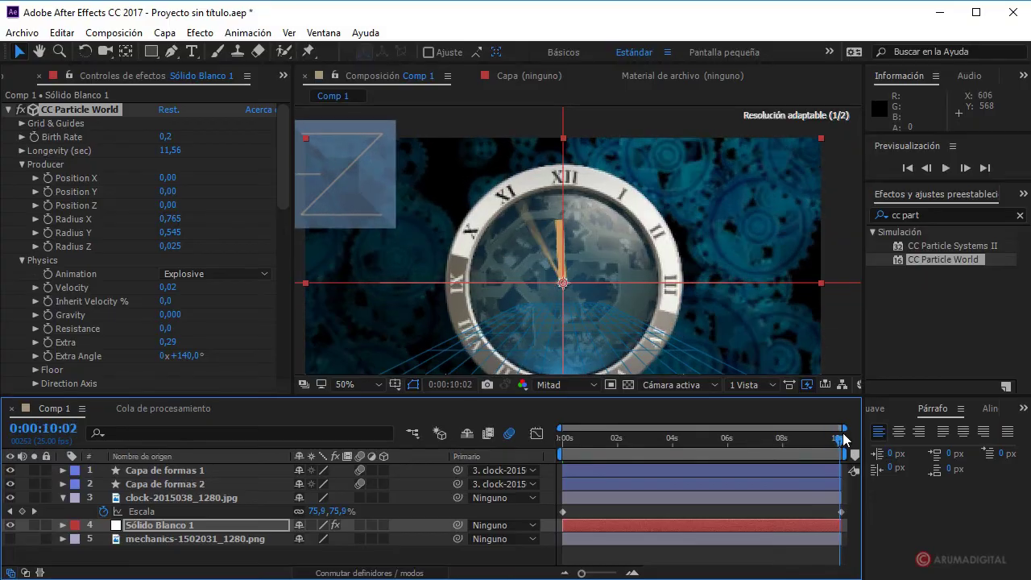
pyautogui.moveTo(773, 439); pyautogui.dragTo(582, 439)
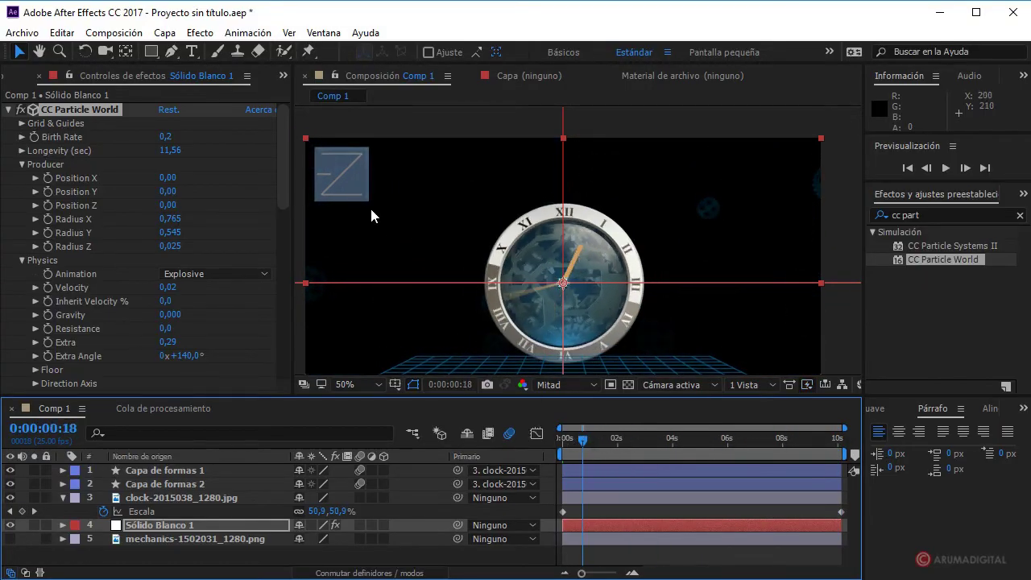
pyautogui.click(339, 181)
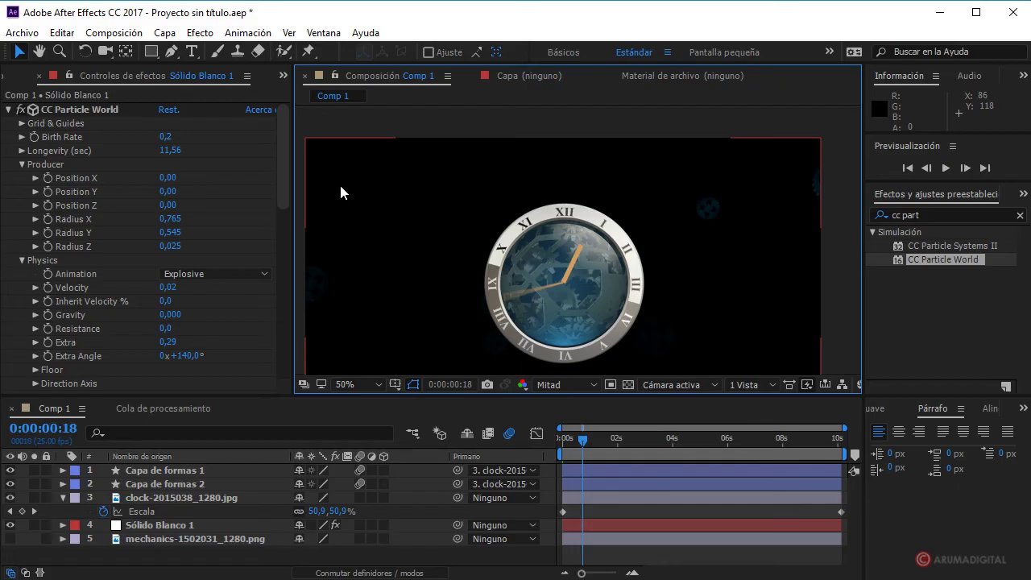
# Add a new adjustment layer above all layers in Comp 1.
pyautogui.click(121, 33)
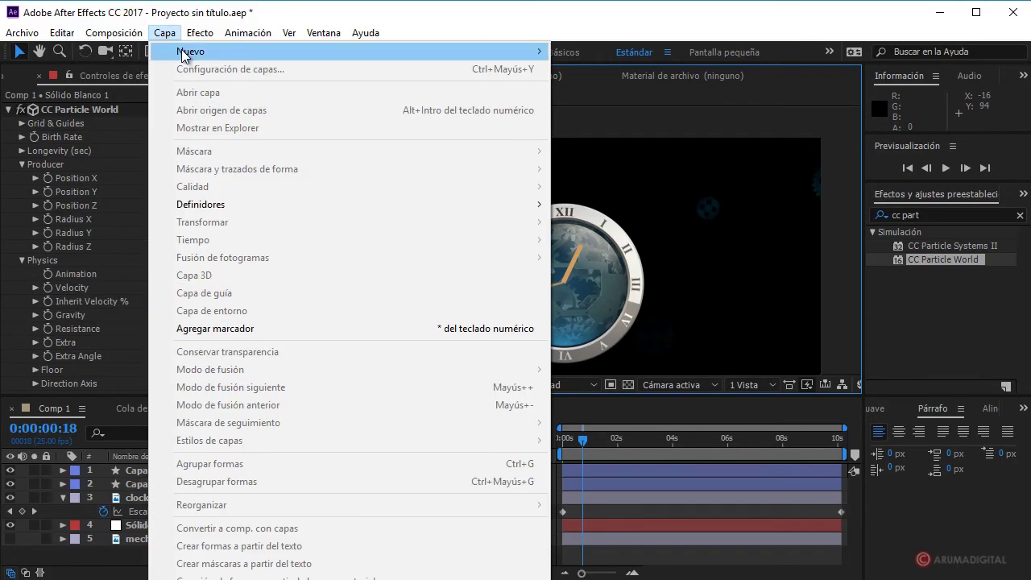
pyautogui.moveTo(190, 51)
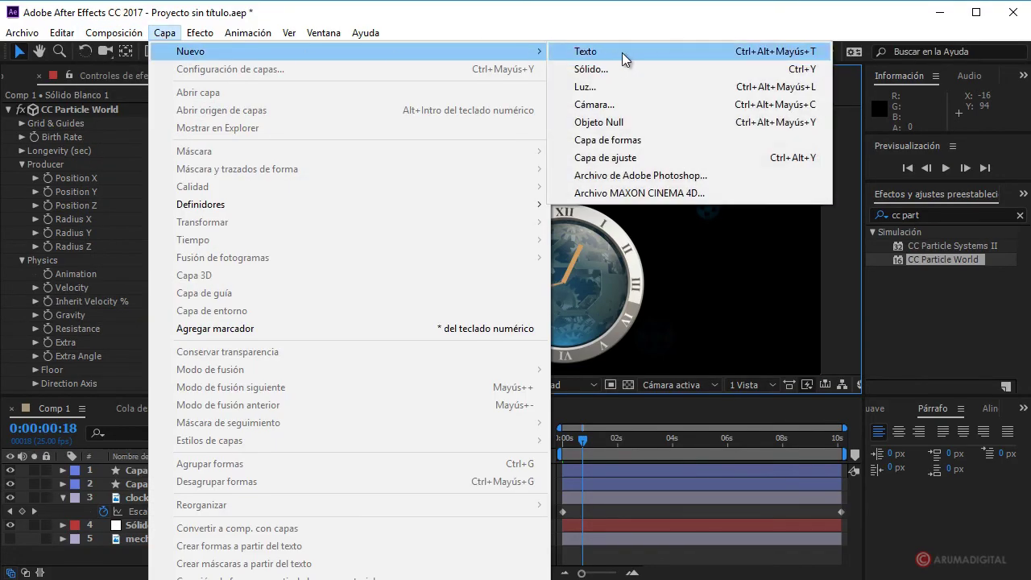
pyautogui.click(612, 158)
# Find the Resplandor glow effect and apply it to Capa de ajuste 1.
pyautogui.click(937, 214)
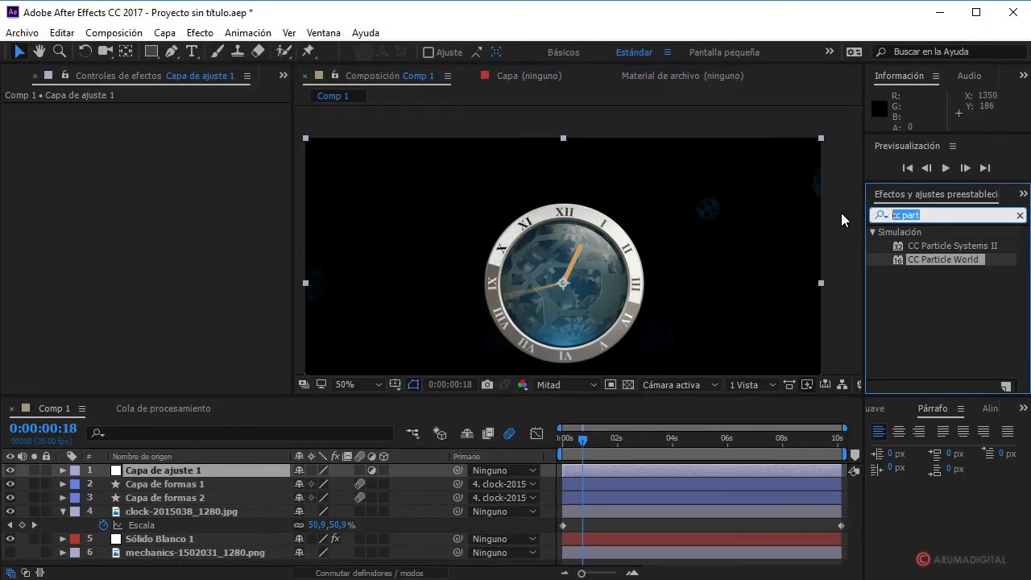
pyautogui.write('respland')
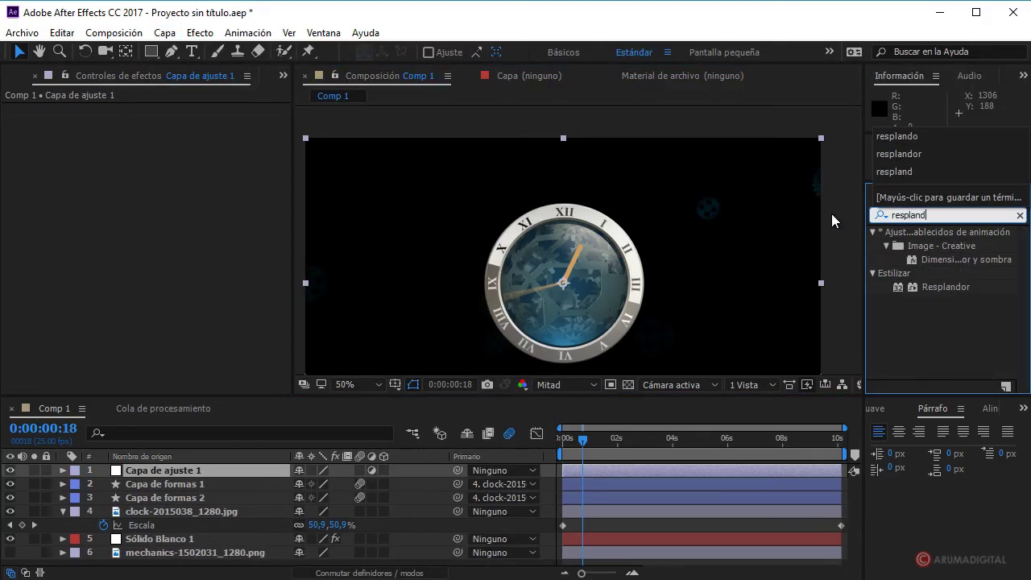
pyautogui.write('or')
pyautogui.moveTo(952, 289); pyautogui.dragTo(408, 446)
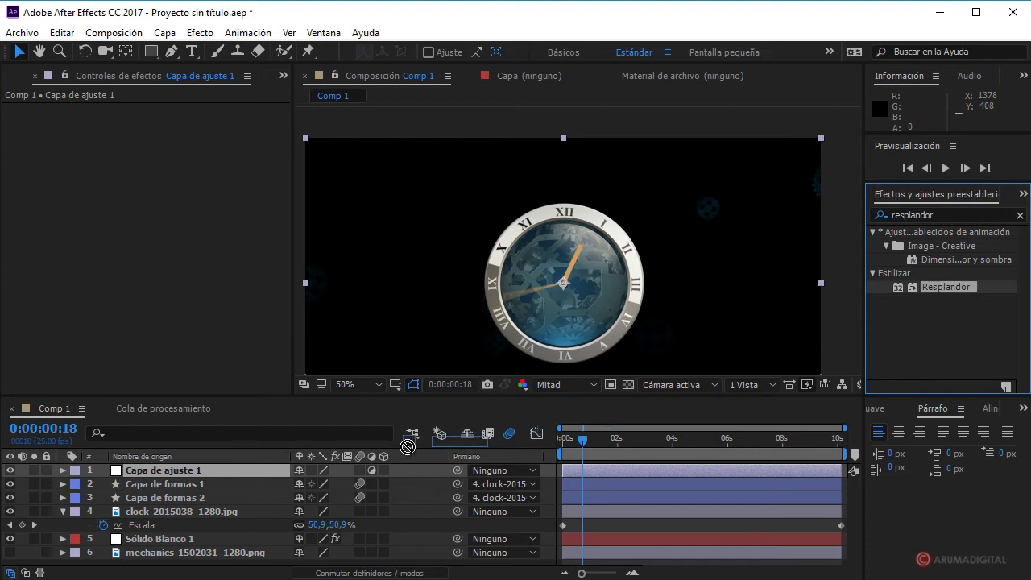
pyautogui.moveTo(203, 476); pyautogui.dragTo(203, 477)
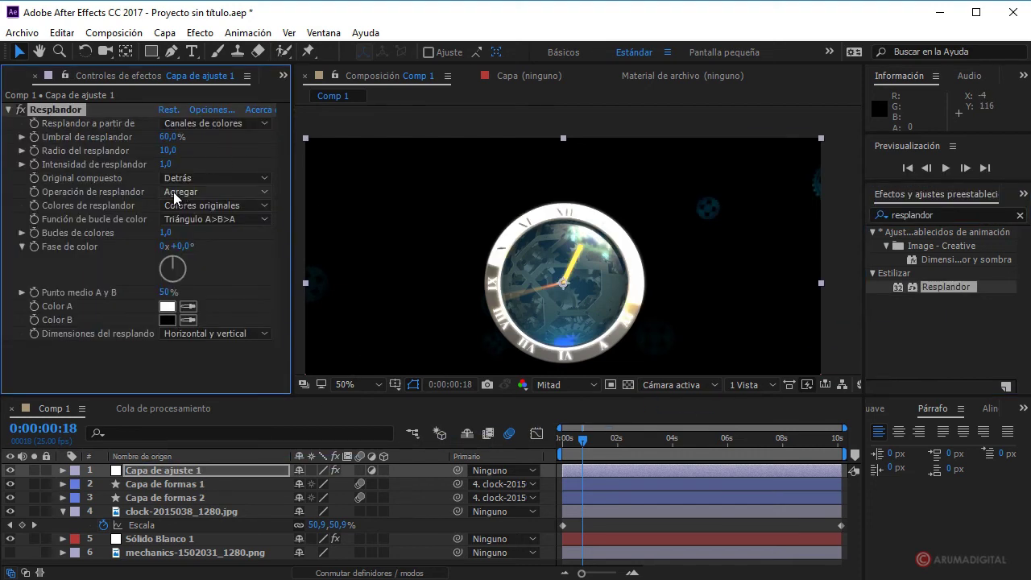
# Set the Resplandor threshold to 38%, radius to 51 and intensity to 0,4, checking at 4 seconds.
pyautogui.moveTo(169, 141); pyautogui.dragTo(105, 138)
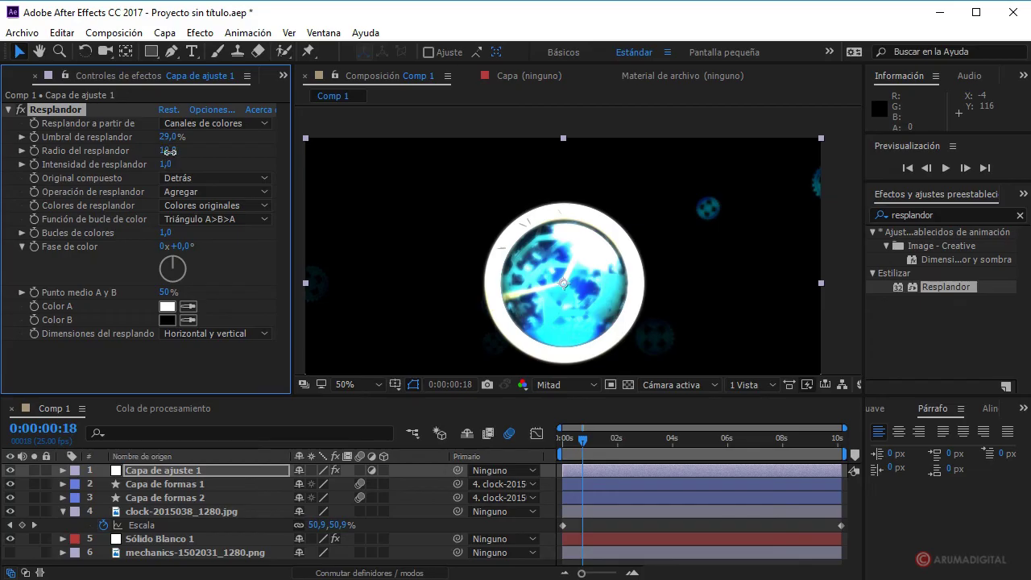
pyautogui.moveTo(169, 151)
pyautogui.mouseDown()
pyautogui.moveTo(191, 149)
pyautogui.moveTo(115, 165)
pyautogui.mouseUp()
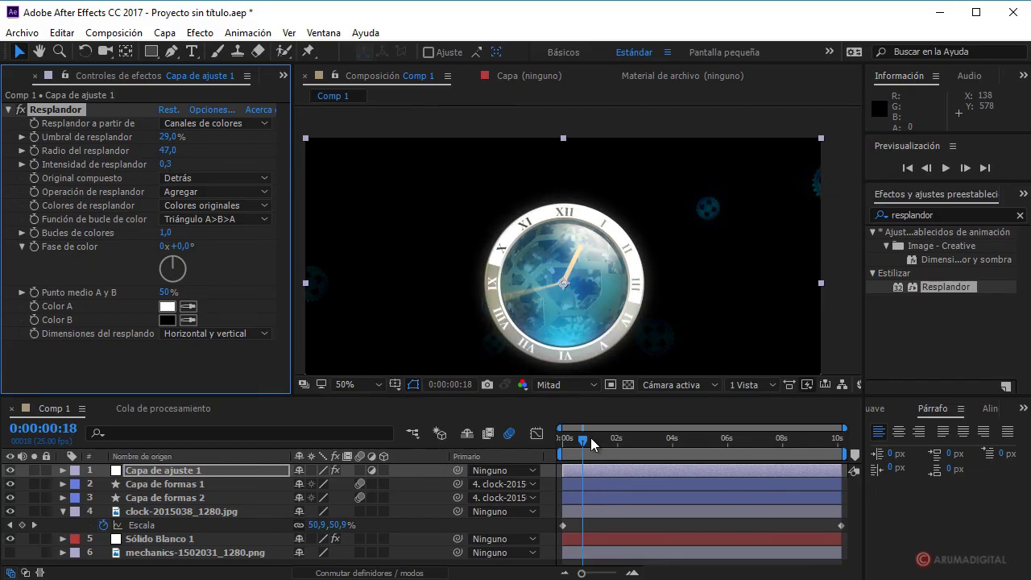
pyautogui.moveTo(592, 445); pyautogui.dragTo(678, 442)
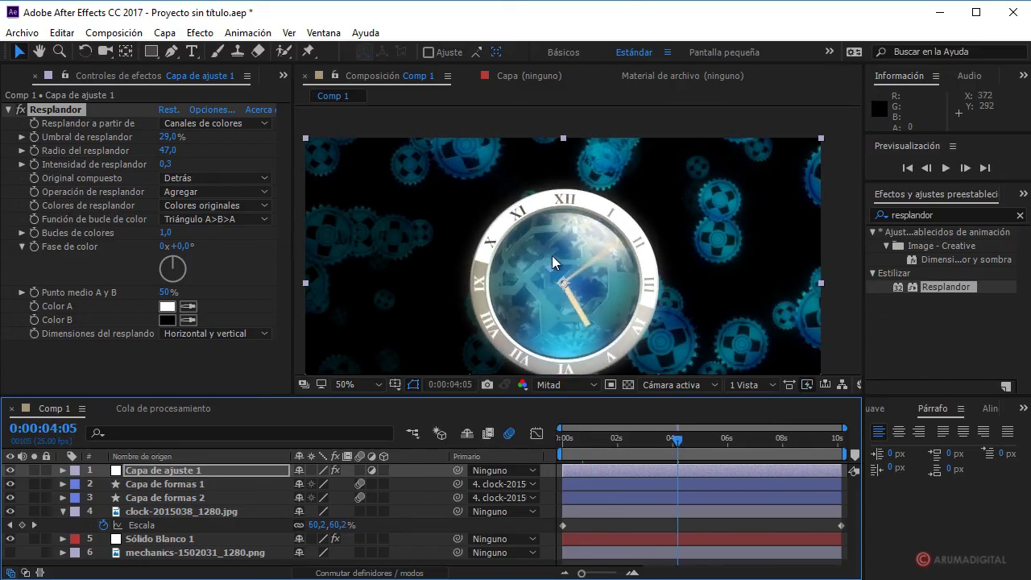
pyautogui.moveTo(170, 158); pyautogui.dragTo(184, 153)
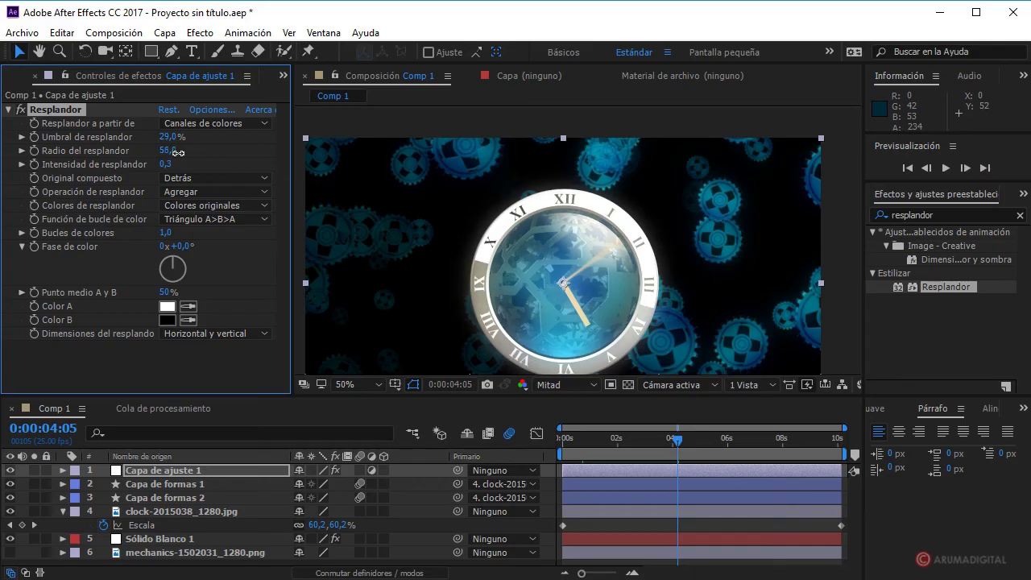
pyautogui.moveTo(150, 140)
pyautogui.mouseDown()
pyautogui.moveTo(193, 137)
pyautogui.moveTo(141, 150)
pyautogui.moveTo(160, 162)
pyautogui.mouseUp()
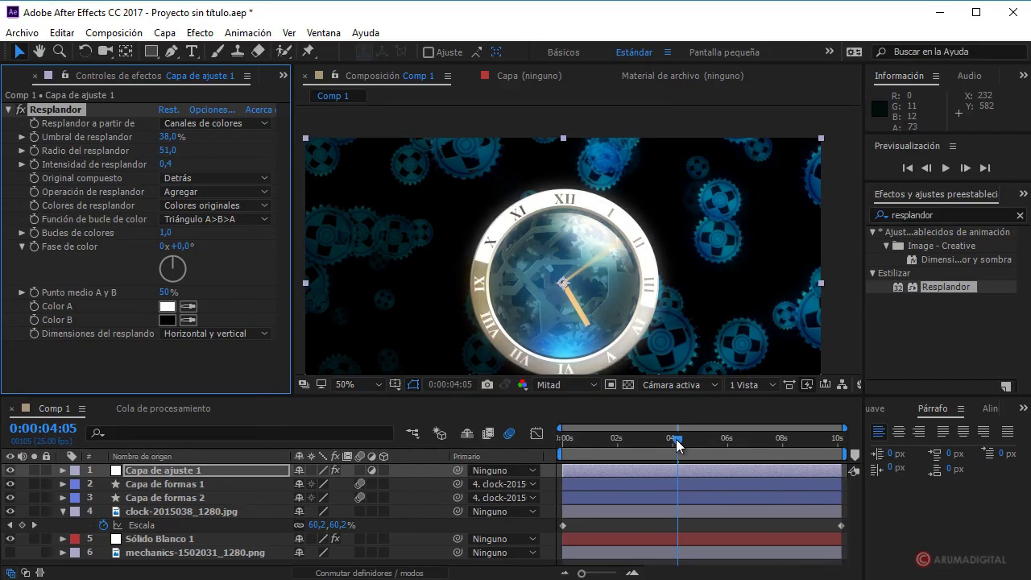
# Return Comp 1 to 0:00:00:00 and preview the glowing clock animation.
pyautogui.click(560, 438)
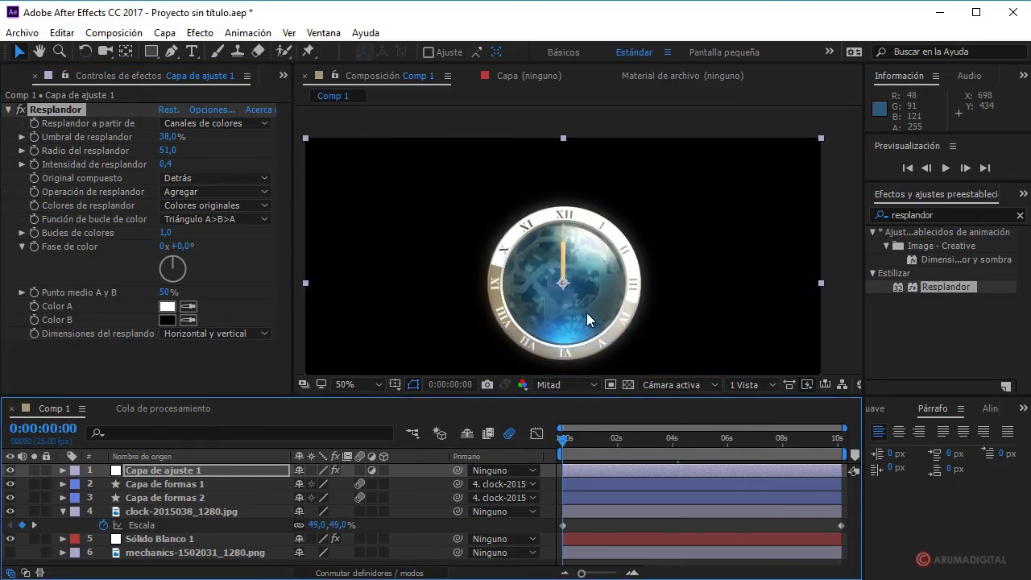
pyautogui.click(949, 171)
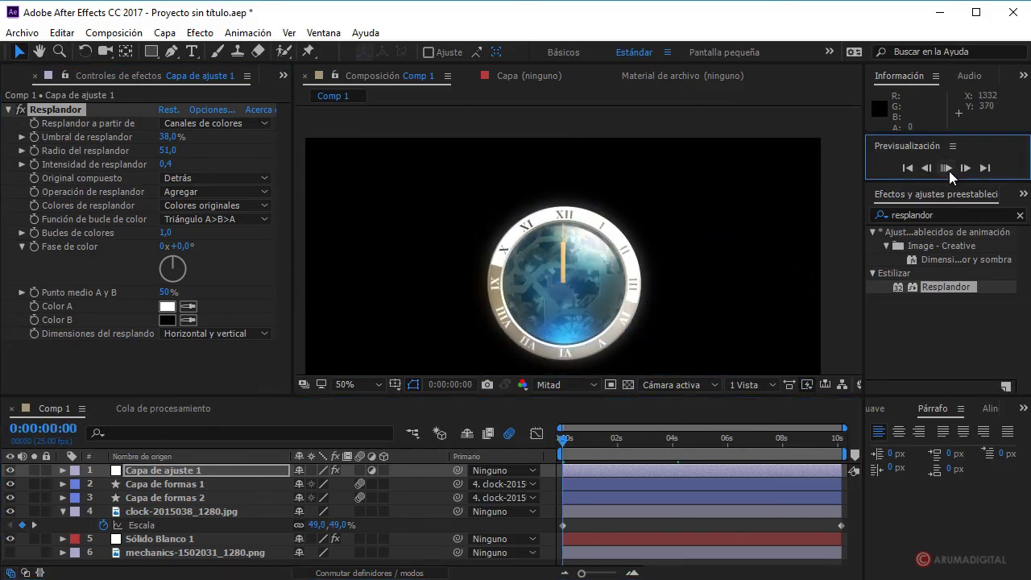